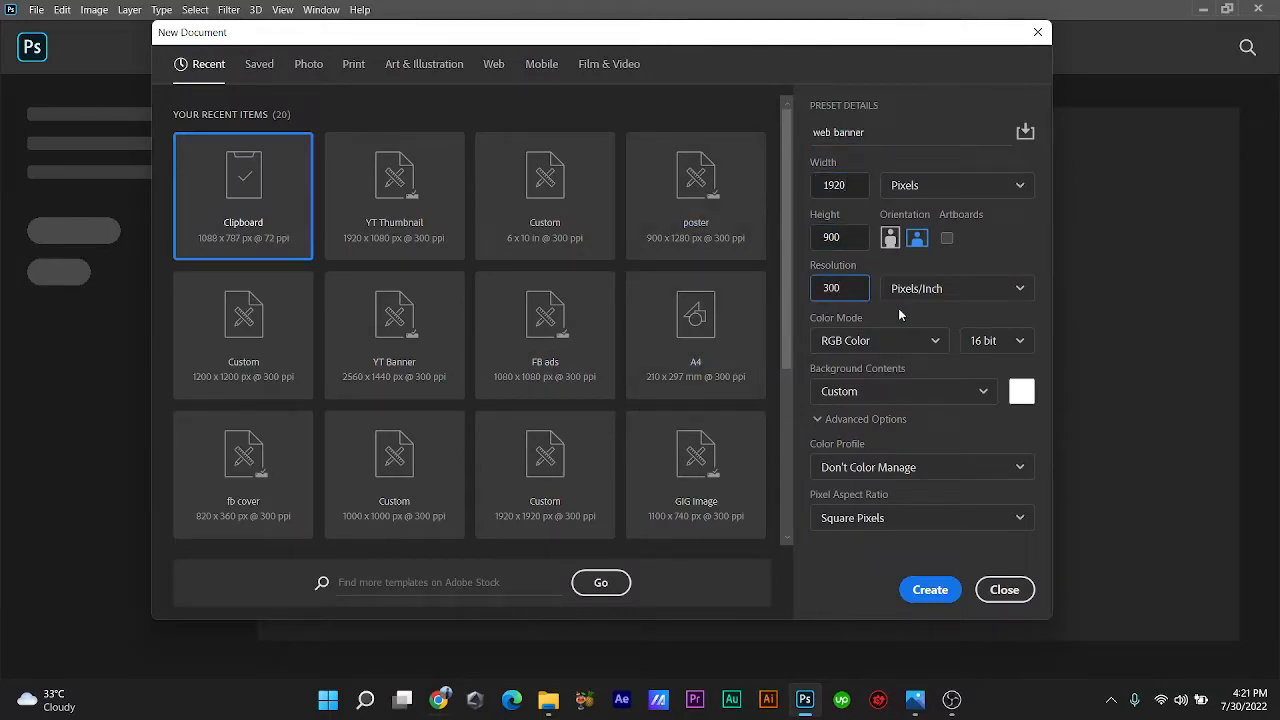
Step: Create the 1920 x 900 px, 300 ppi web banner document with the sRGB IEC61966-2.1 color profile
left_click(927, 458)
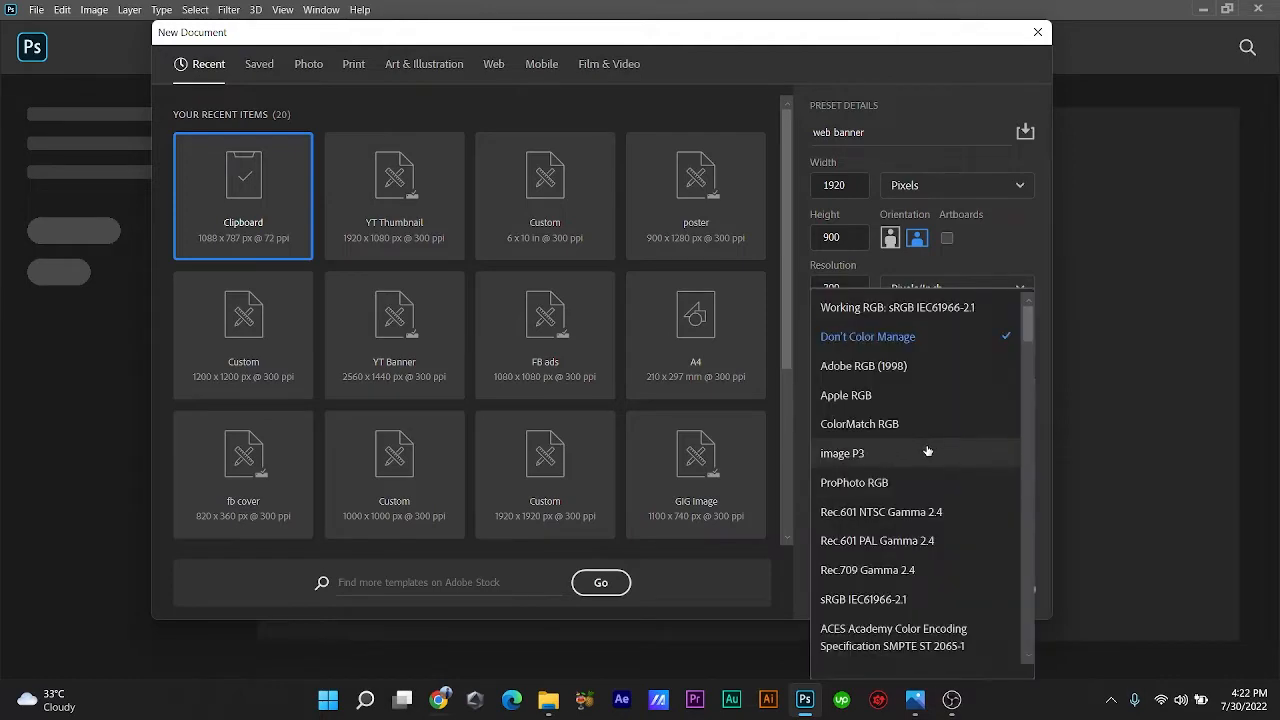
left_click(916, 601)
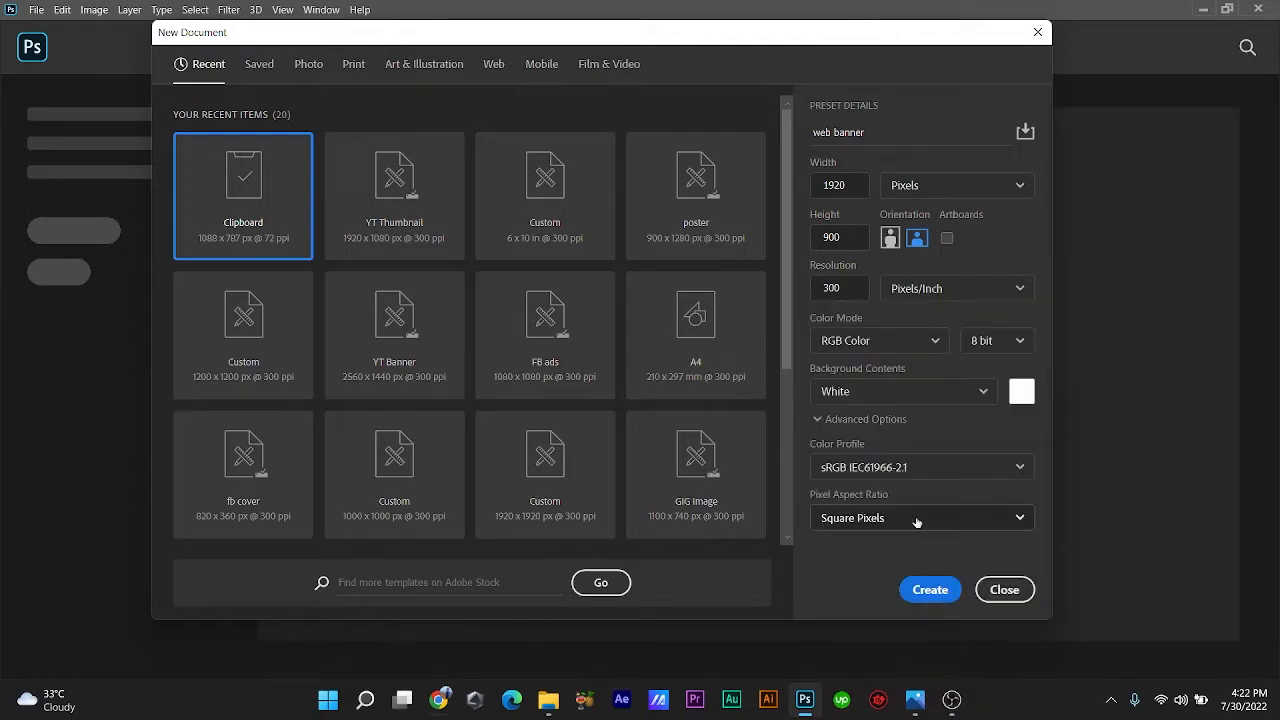
key("Return")
Step: Place the face wash product photo from the desktop's banner folder into the web banner document
left_click(1227, 10)
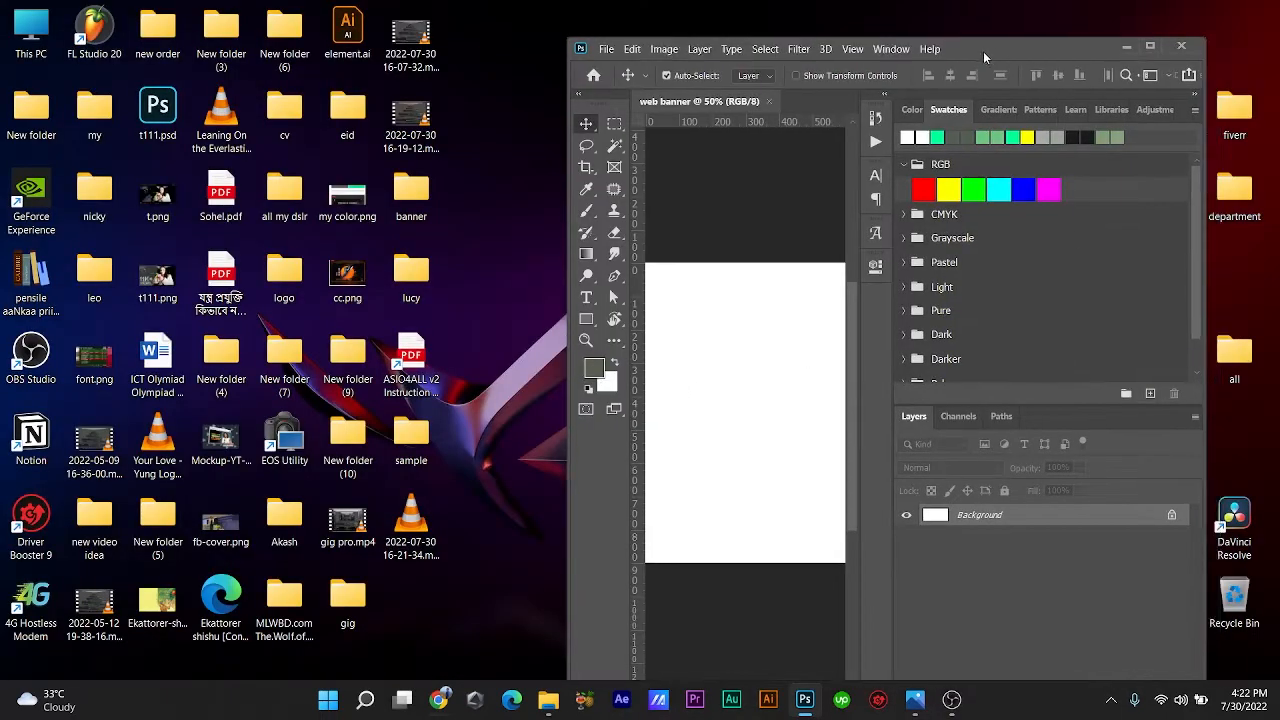
double_click(412, 195)
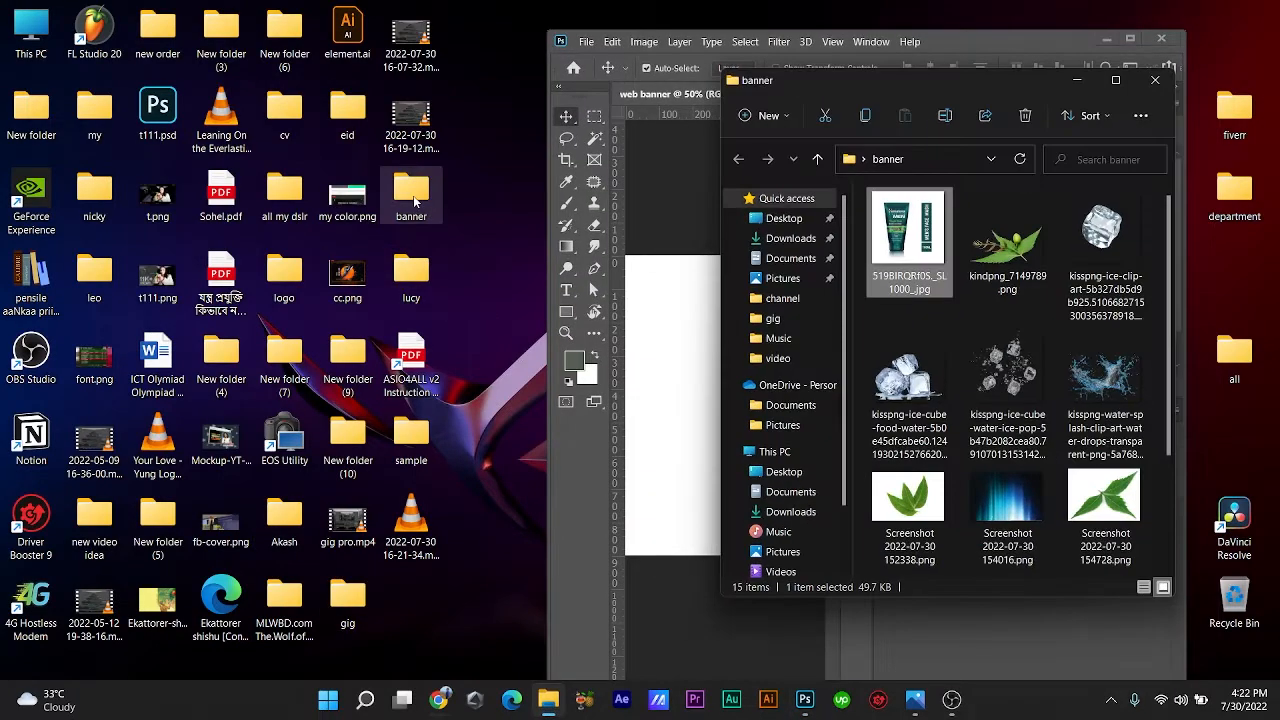
left_click_drag(947, 73, 335, 99)
left_click_drag(273, 268, 701, 394)
Step: Scale the placed product photo to about 26.5% over the left half of the canvas and commit it
left_click(1133, 39)
left_click_drag(292, 411, 314, 382)
left_click_drag(434, 497, 509, 557)
left_click_drag(375, 502, 400, 485)
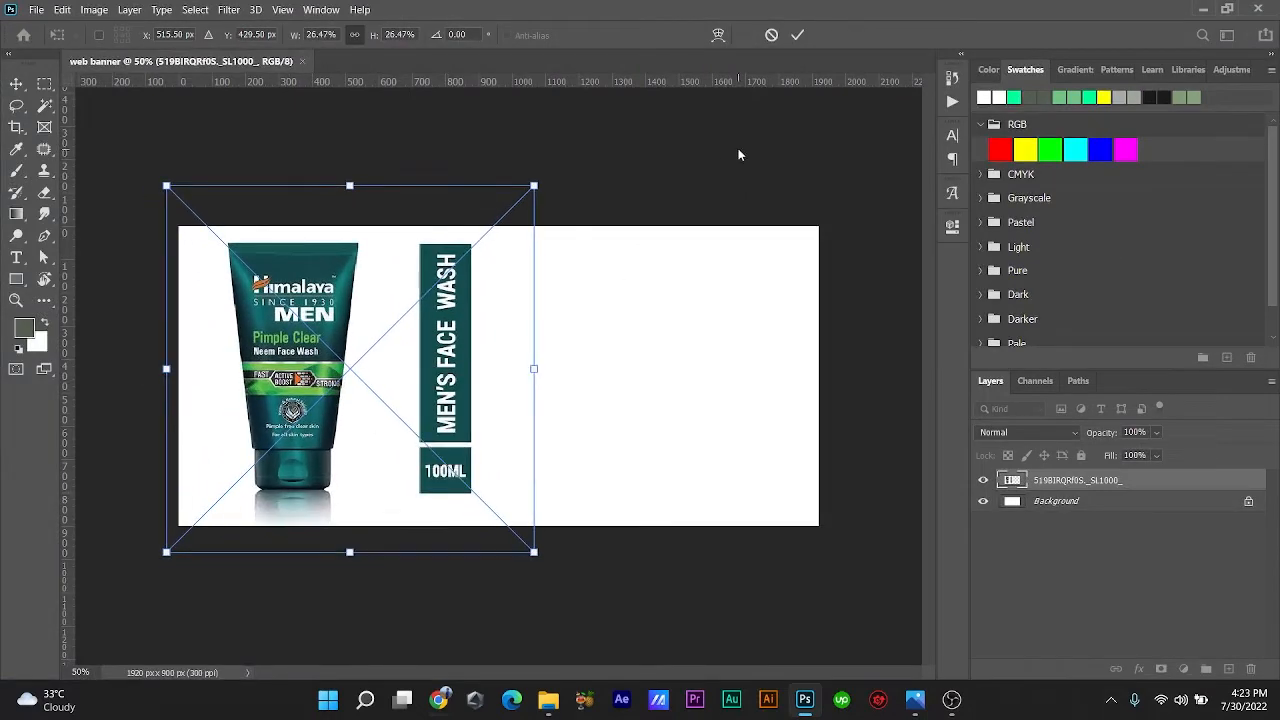
left_click(797, 34)
Step: Open the product photo's smart object contents and mask out everything except the face wash tube using the Object Selection tool
double_click(1012, 480)
left_click(44, 104)
left_click_drag(311, 193, 536, 521)
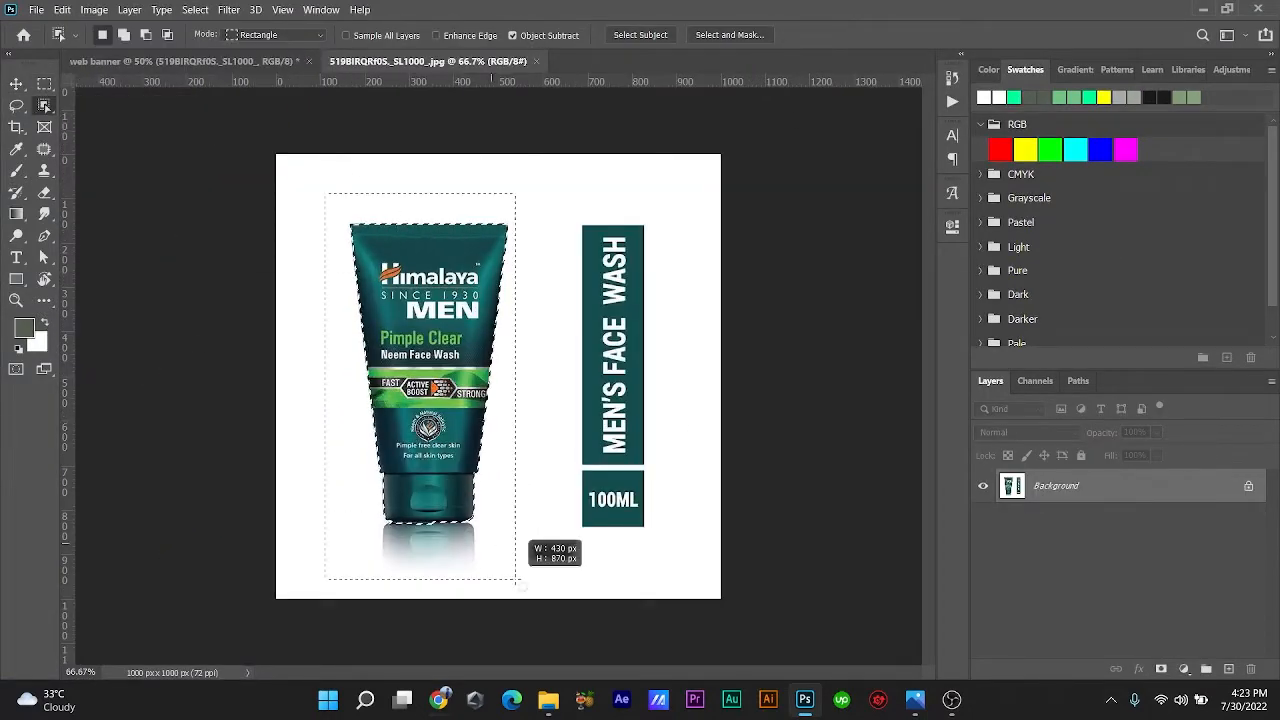
left_click(1160, 668)
Step: Add a black solid color fill layer beneath the masked tube
left_click(1228, 668, "ctrl")
left_click(1183, 668)
left_click(1160, 383)
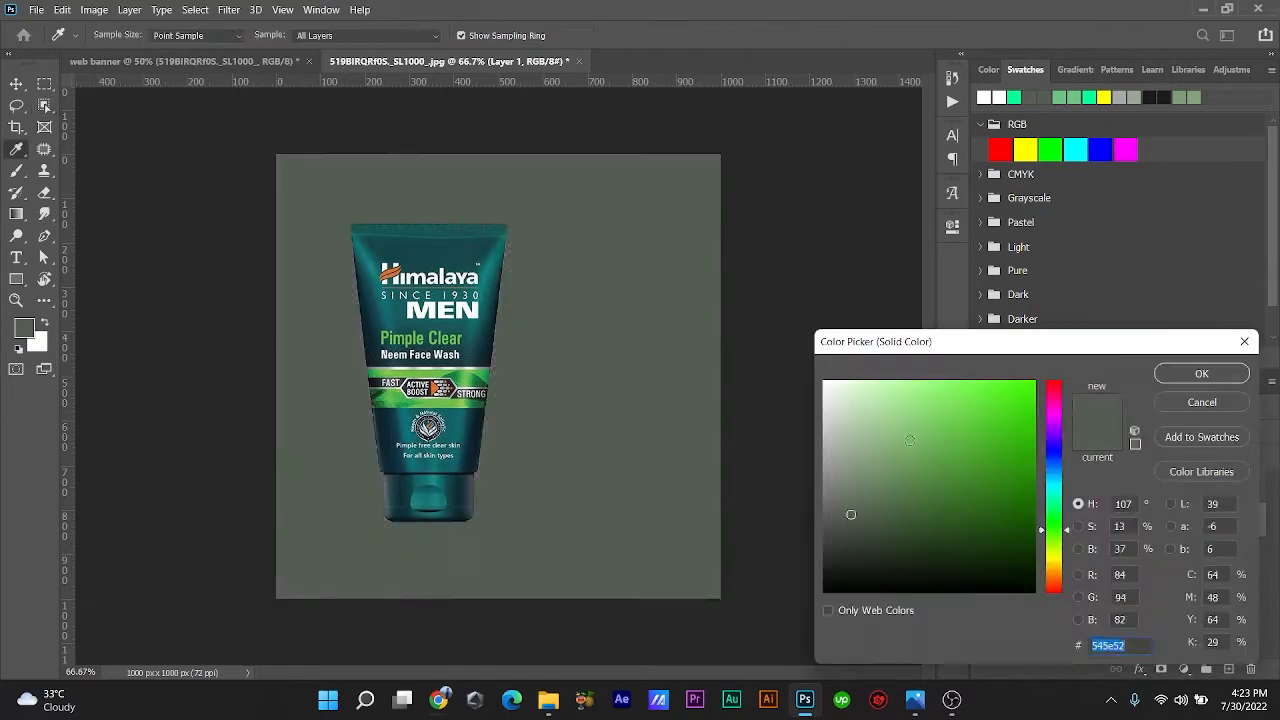
left_click(824, 592)
left_click(1202, 372)
Step: Inspect the tube's cut-out edges and apply the layer mask on a duplicate of the masked tube layer
left_click(16, 84)
key("ctrl+plus")
left_click_drag(433, 334, 490, 388)
key("ctrl+minus")
left_click(1051, 486)
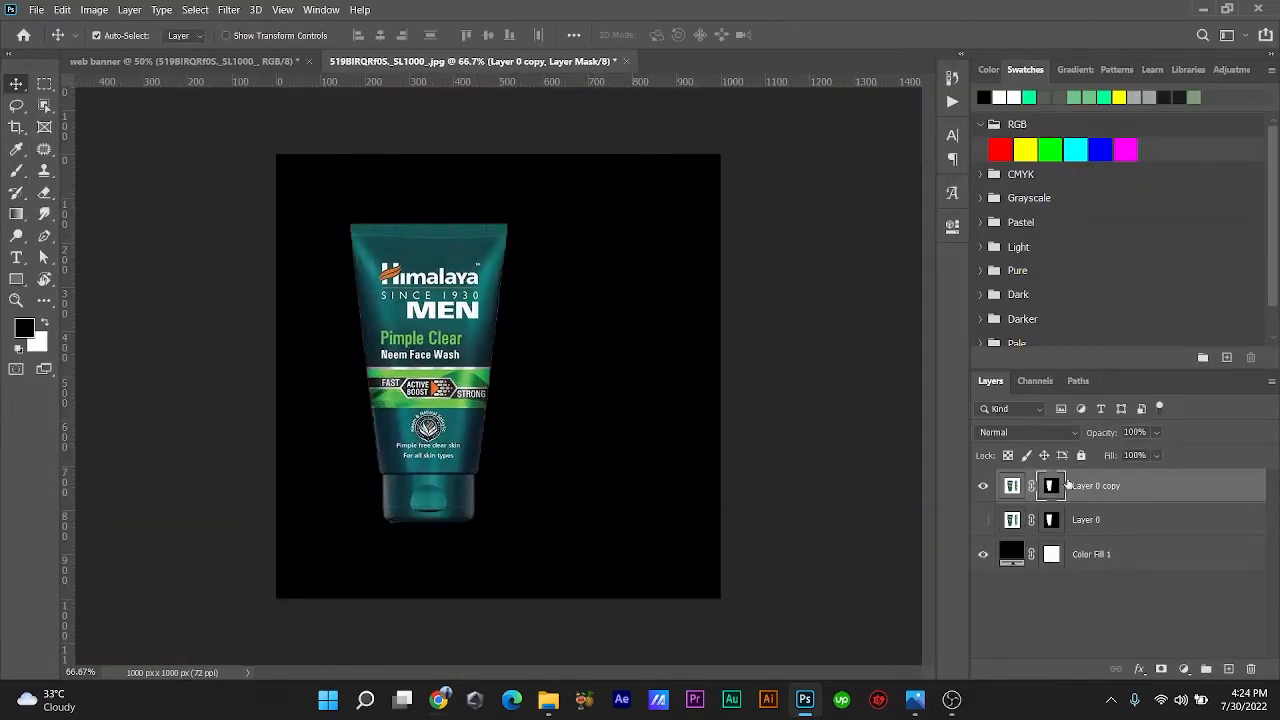
right_click(1066, 485)
left_click(1089, 539)
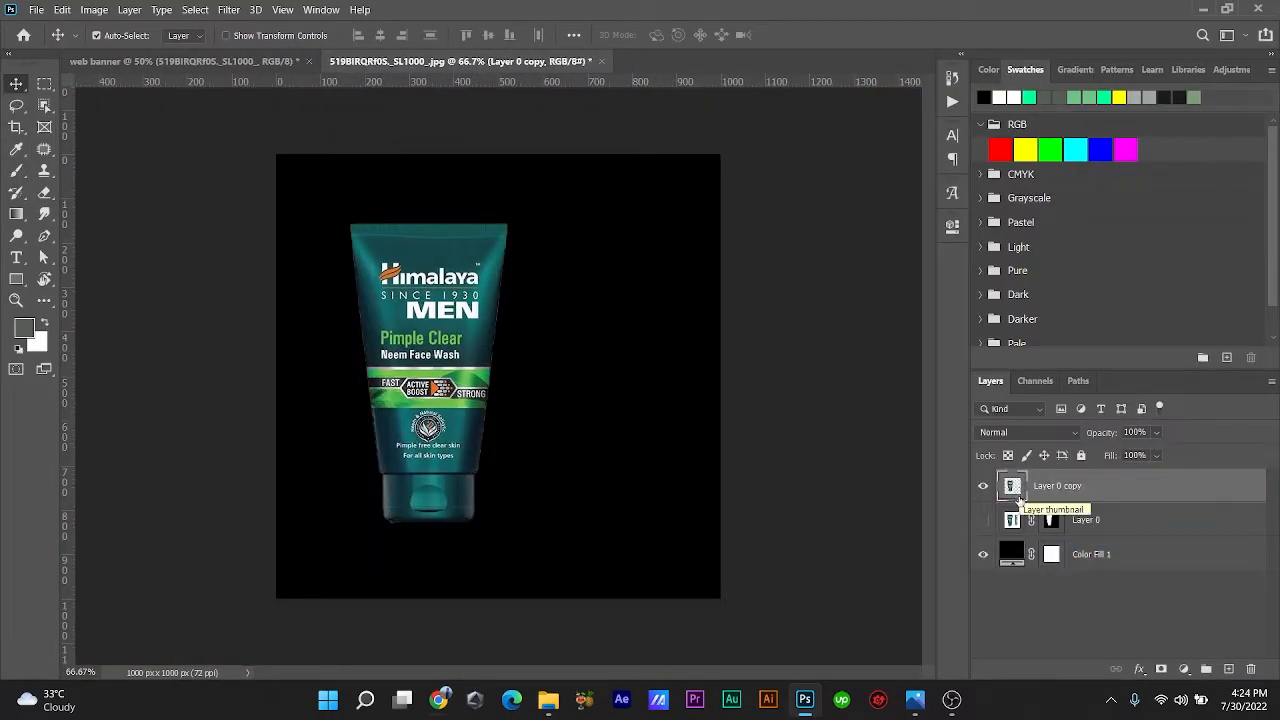
Step: Contract the tube selection by 1 pixel and copy it to a new layer with the source layer hidden
left_click(195, 10)
mouse_move(225, 240)
left_click(385, 282)
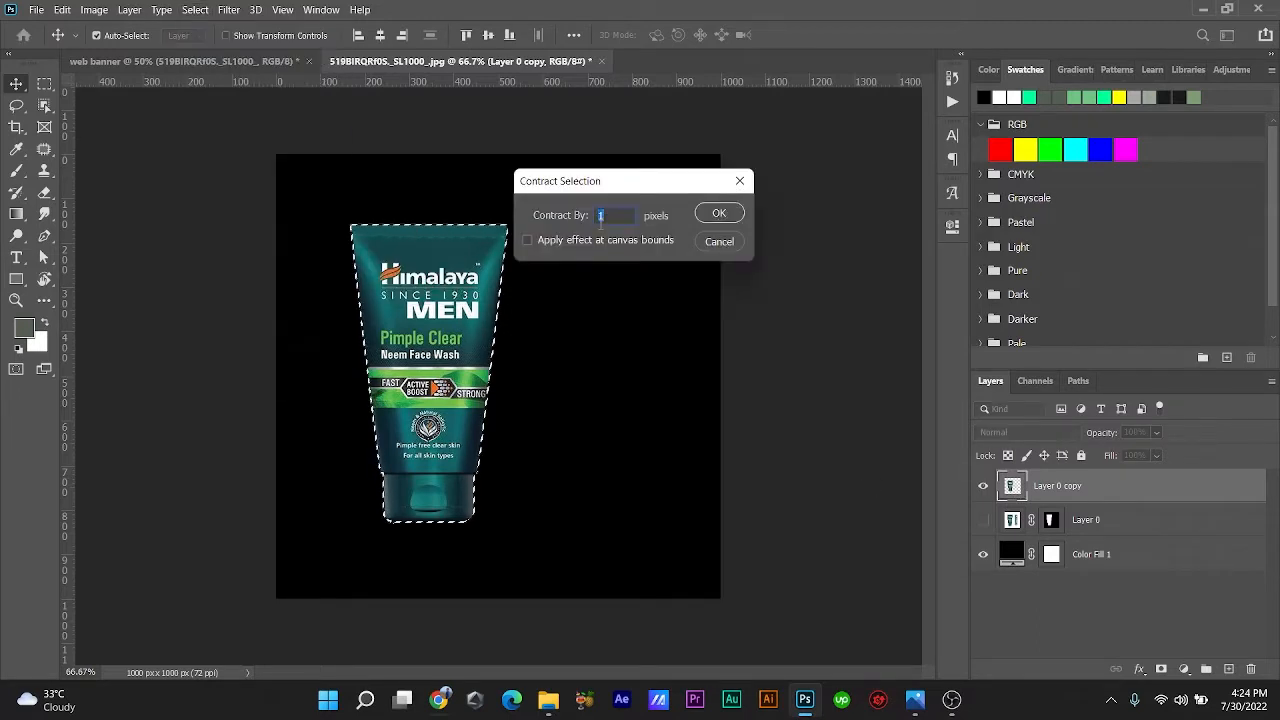
left_click(719, 218)
key("ctrl+j")
left_click(984, 519)
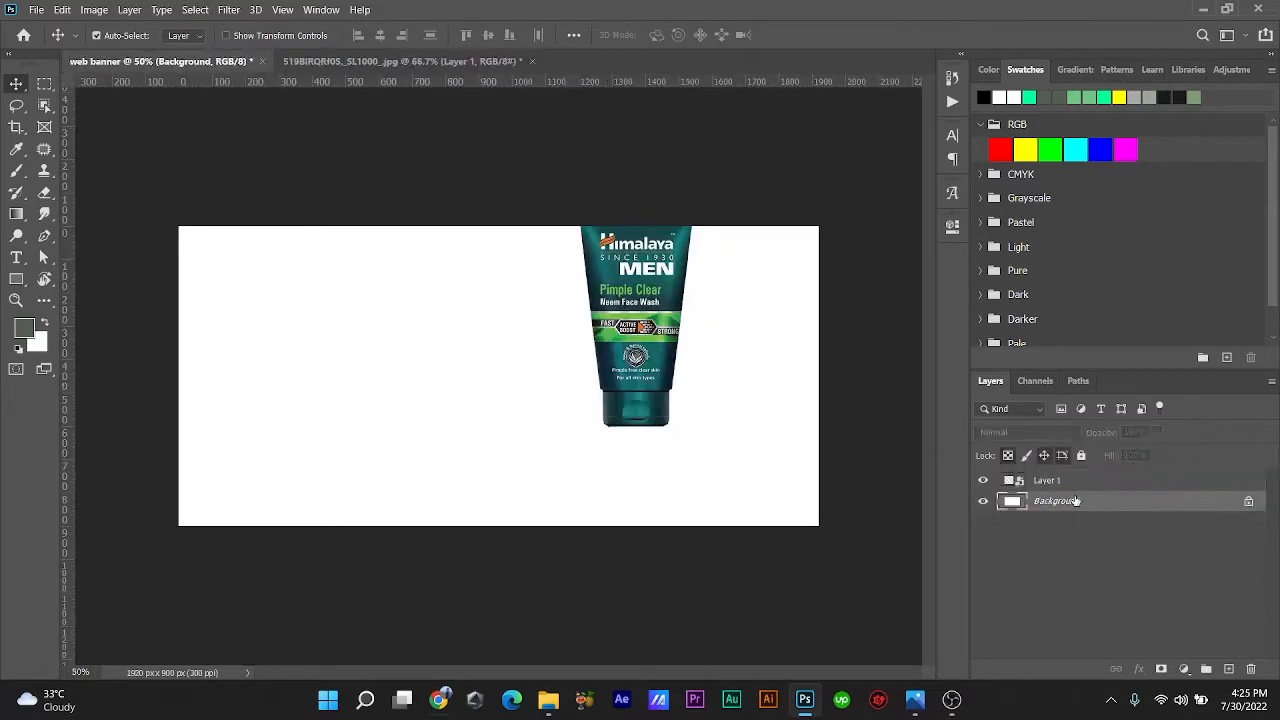
Step: Move the tube cut-out to the left part of the web banner
left_click_drag(629, 283, 320, 344)
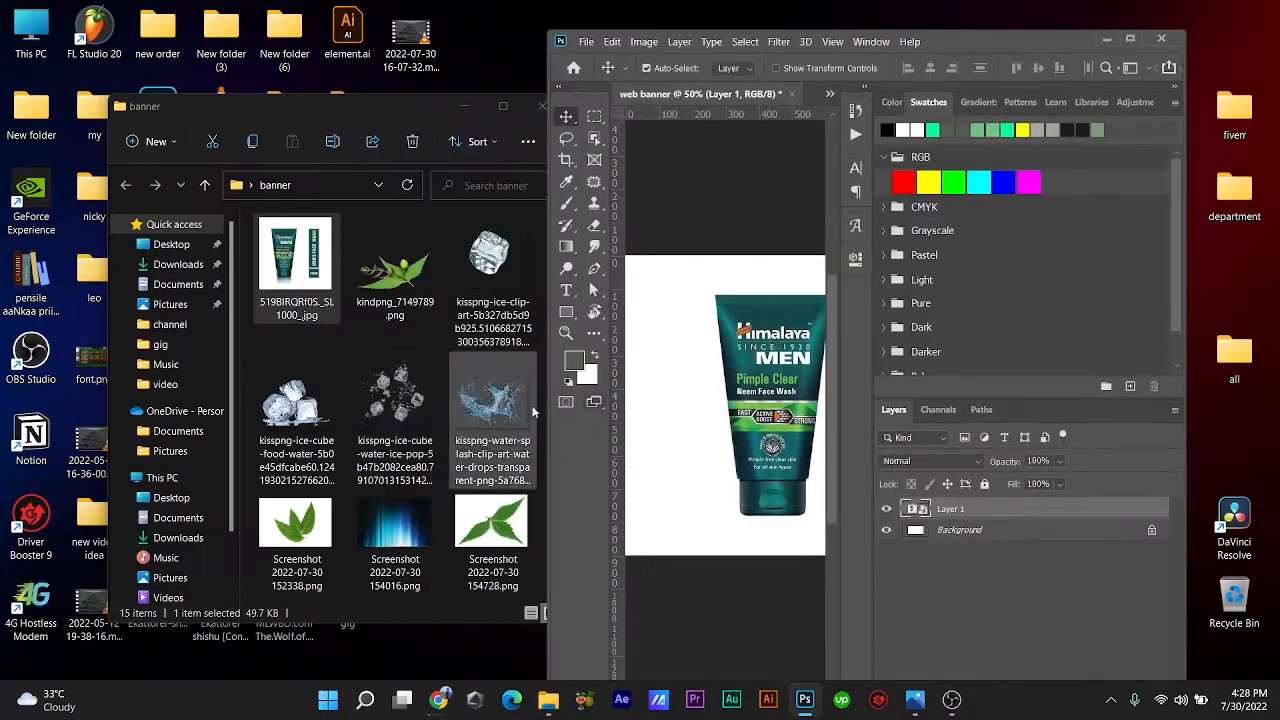
Step: Place the blue light-streak image Screenshot 2022-07-30 154016.png from the banner folder into the web banner
left_click(376, 378)
left_click_drag(684, 438, 686, 442)
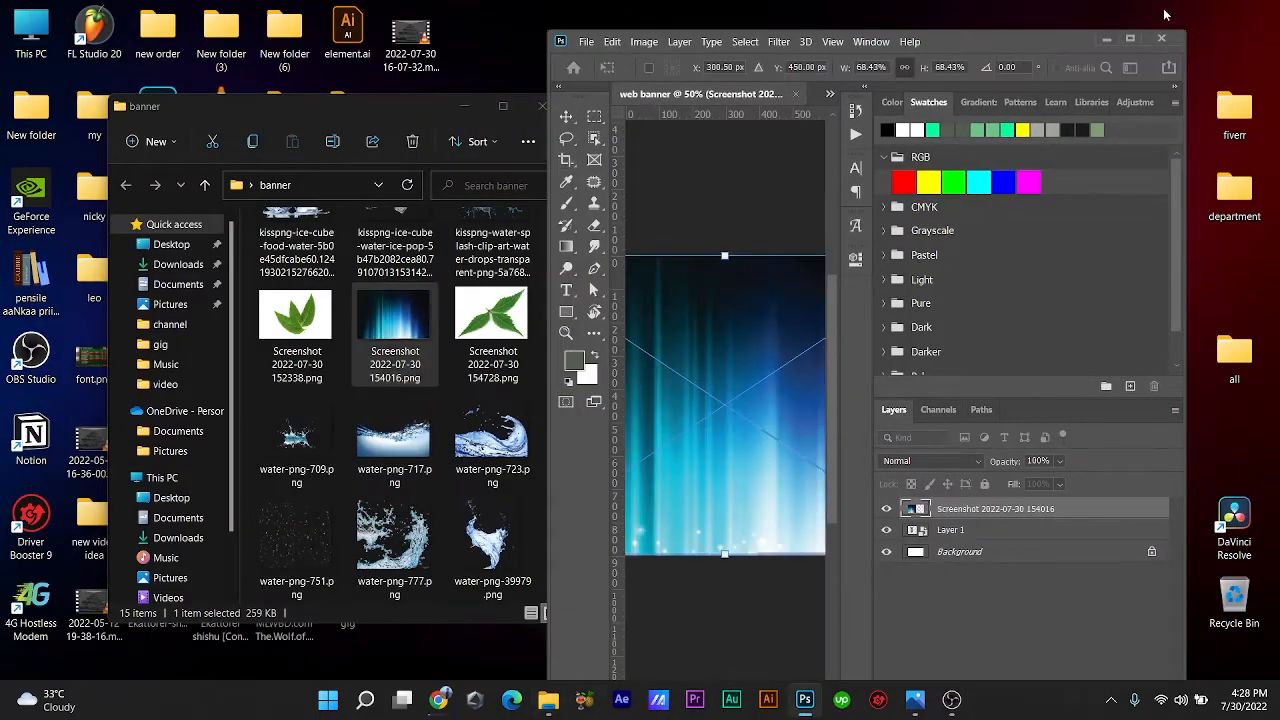
left_click(1131, 38)
Step: Scale the light-streak image to about 109.6%, position it to cover the whole canvas and commit it
left_click_drag(429, 448, 553, 375)
left_click_drag(625, 452, 897, 631)
left_click_drag(653, 468, 628, 376)
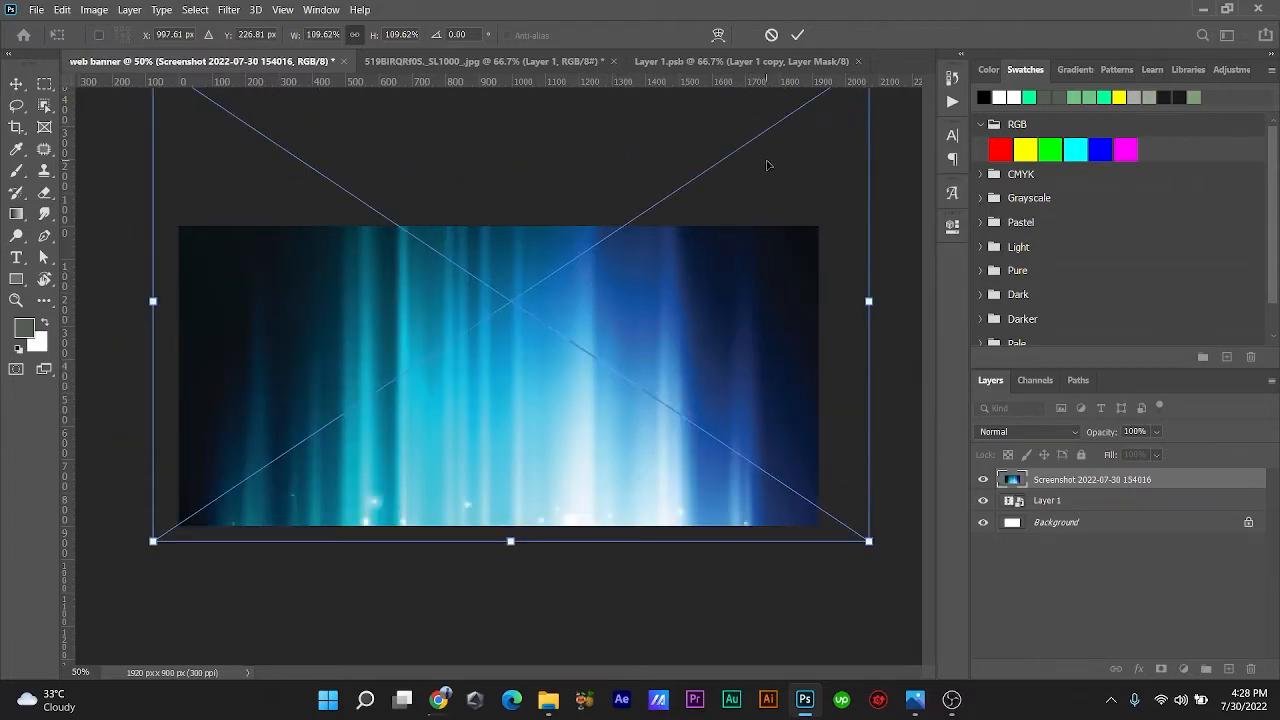
left_click_drag(766, 163, 776, 251)
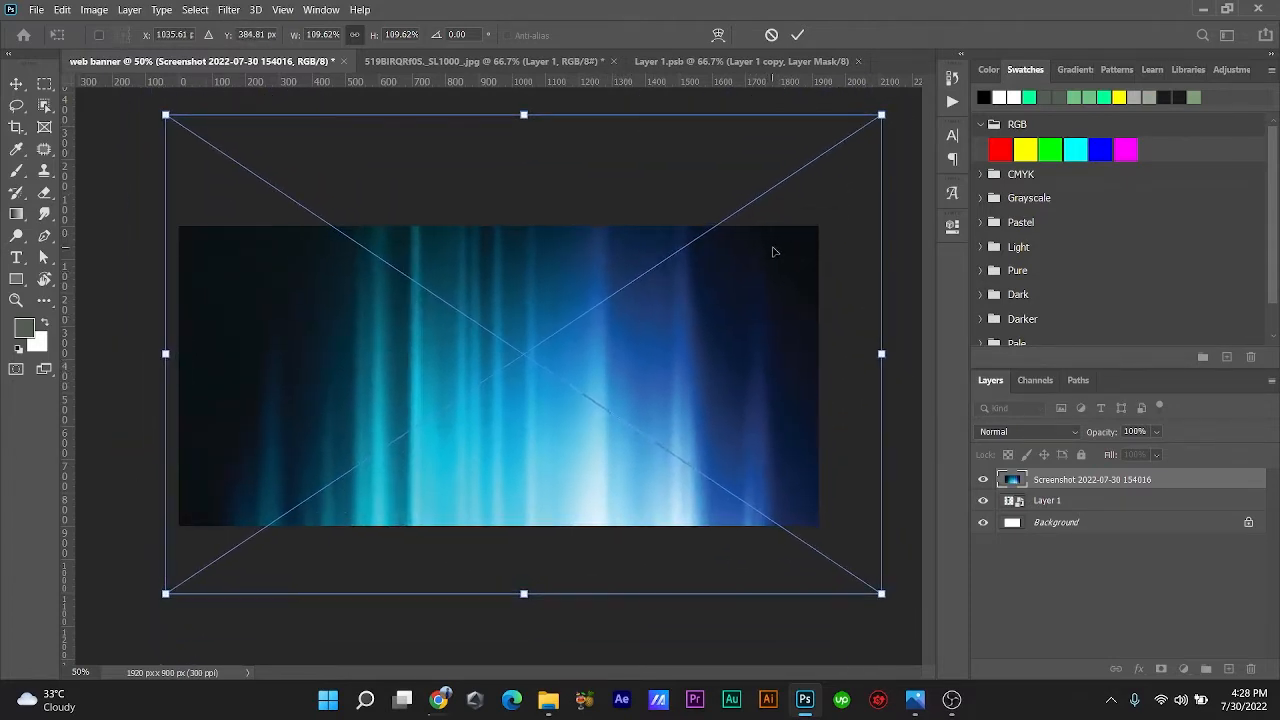
left_click(797, 34)
Step: Add a layer mask to the light-streak layer and paint out its lower part with a soft black brush
left_click(1159, 667)
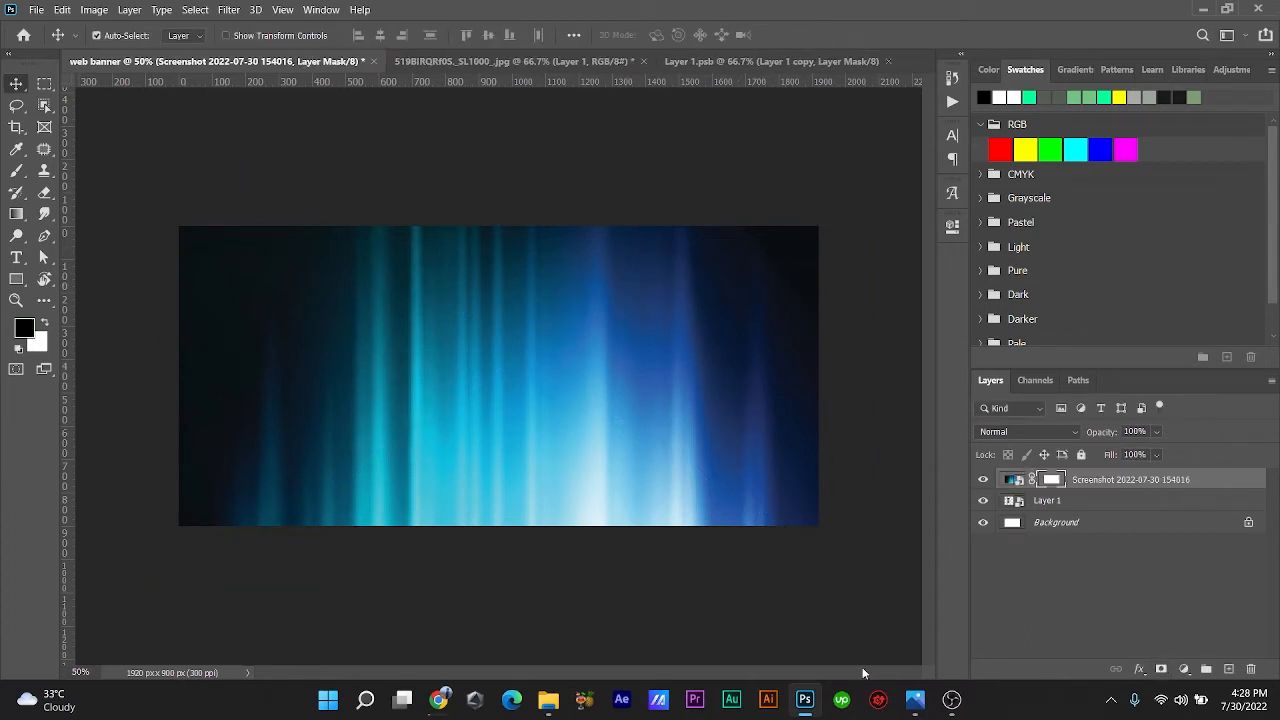
key("b")
mouse_move(300, 490)
left_mouse_down()
mouse_move(509, 471)
mouse_move(440, 660)
left_mouse_up()
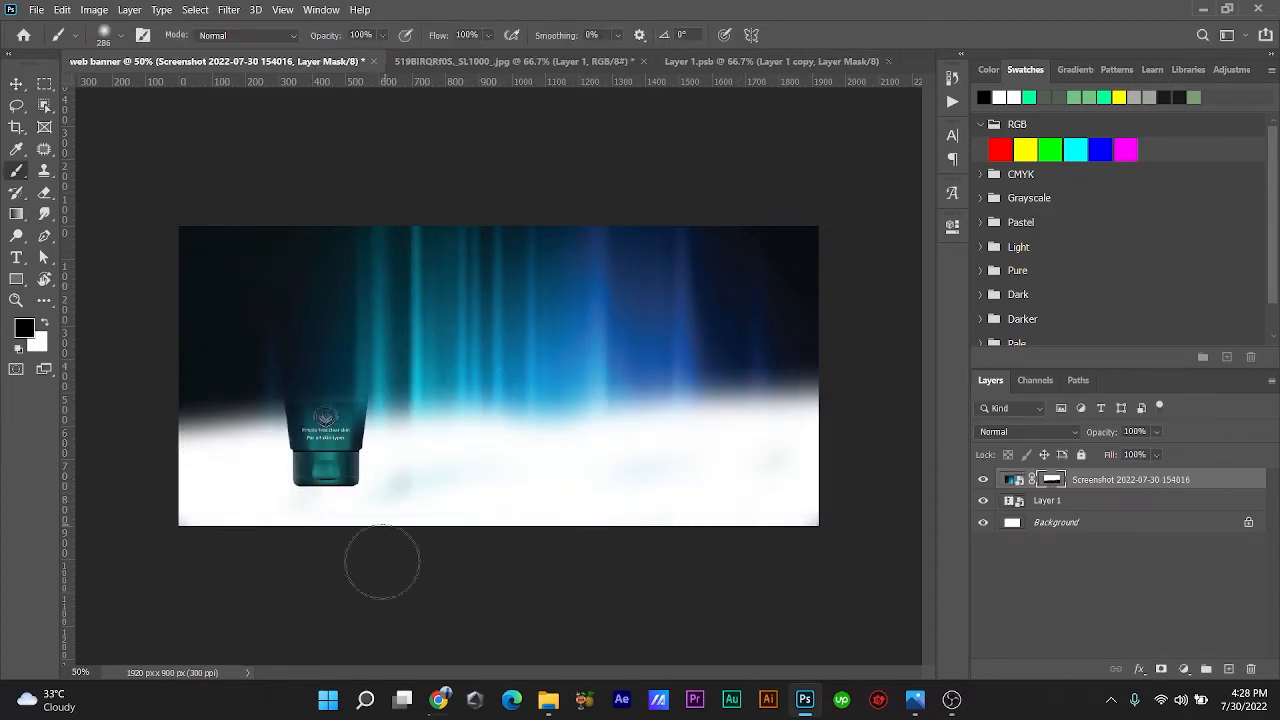
Step: Add a solid color fill layer in dark teal over the banner
left_click(1228, 668)
left_click(1183, 668)
left_click(1172, 377)
left_click_drag(940, 430, 1051, 351)
left_click(1201, 373)
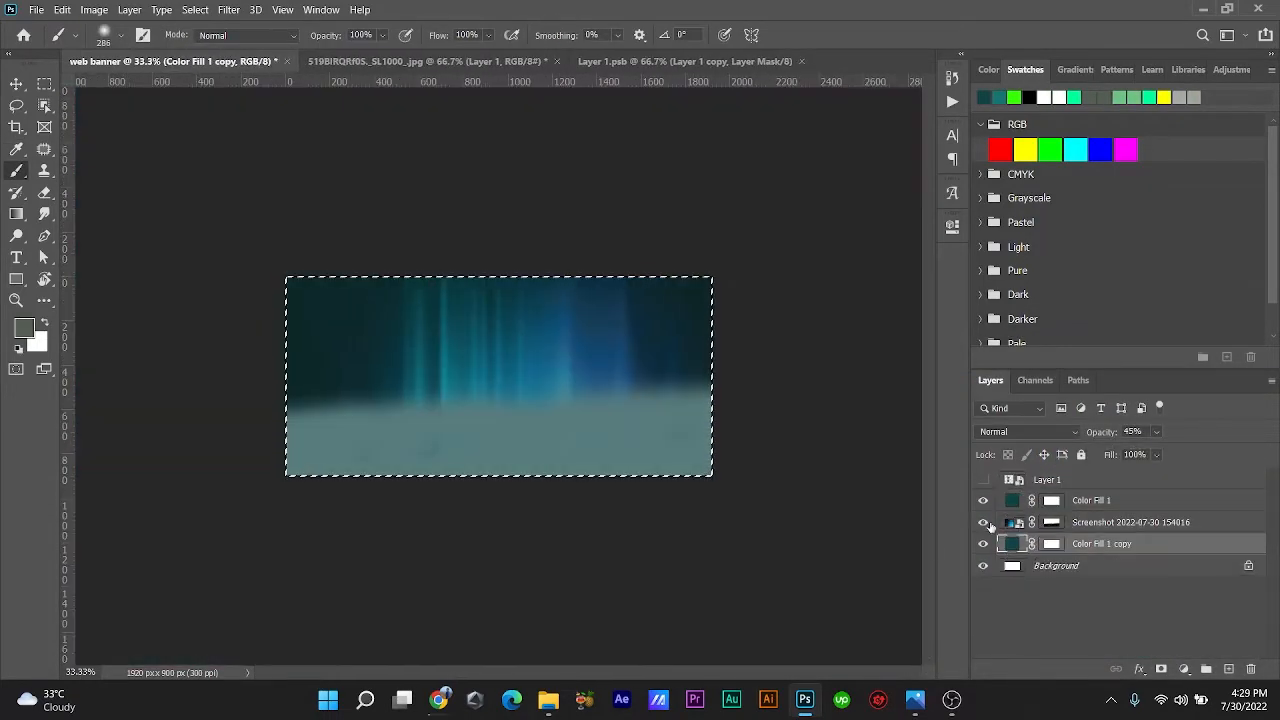
Step: Adjust the opacity of the lower and upper teal color fill layers
left_click(1156, 431)
left_click(1100, 500)
left_click_drag(1163, 451, 1116, 456)
left_click(1156, 431)
Step: Lower the light-streak layer's opacity to 34% and keep its blend mode at Normal
left_click(1111, 523)
left_click(1156, 431)
left_click(1027, 431)
key("Escape")
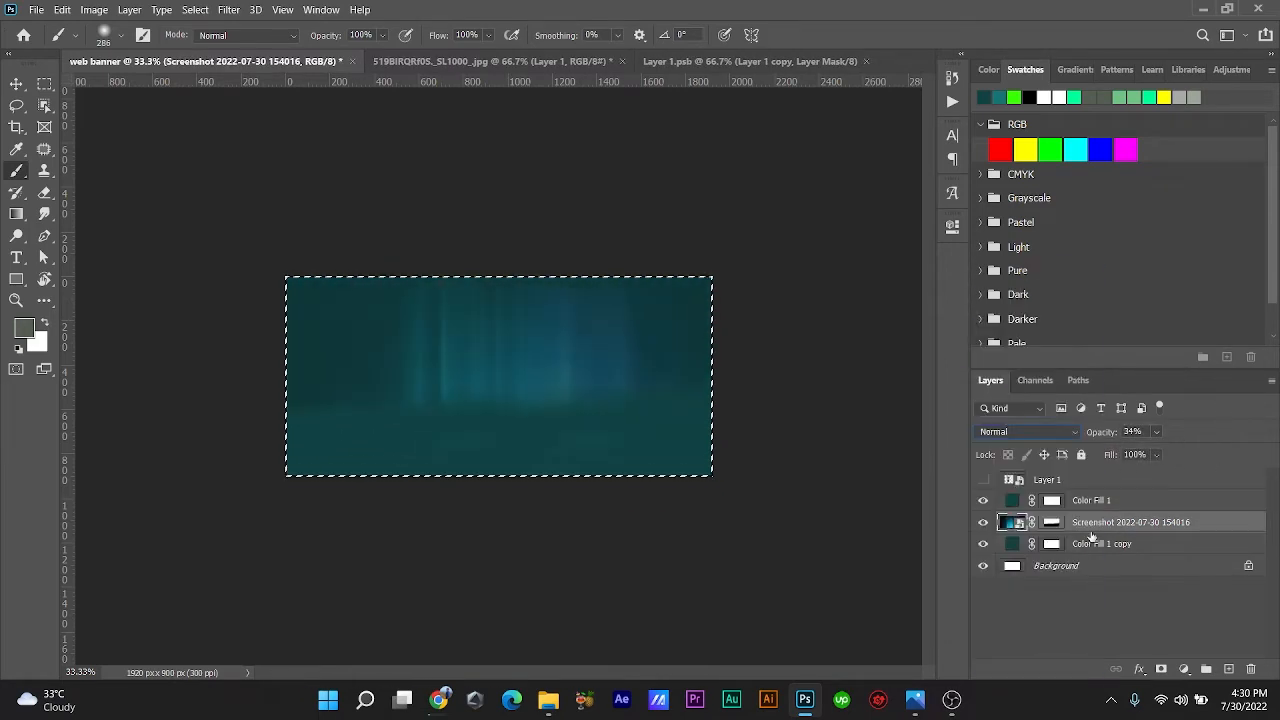
Step: Set the brush to size 439, 17% opacity and 14% flow, target the light-streak layer's mask and clear the selection
left_click_drag(378, 392, 431, 423)
left_click_drag(326, 35, 243, 35)
left_click(488, 35)
left_click_drag(508, 55, 439, 60)
left_click(1051, 522)
key("ctrl+d")
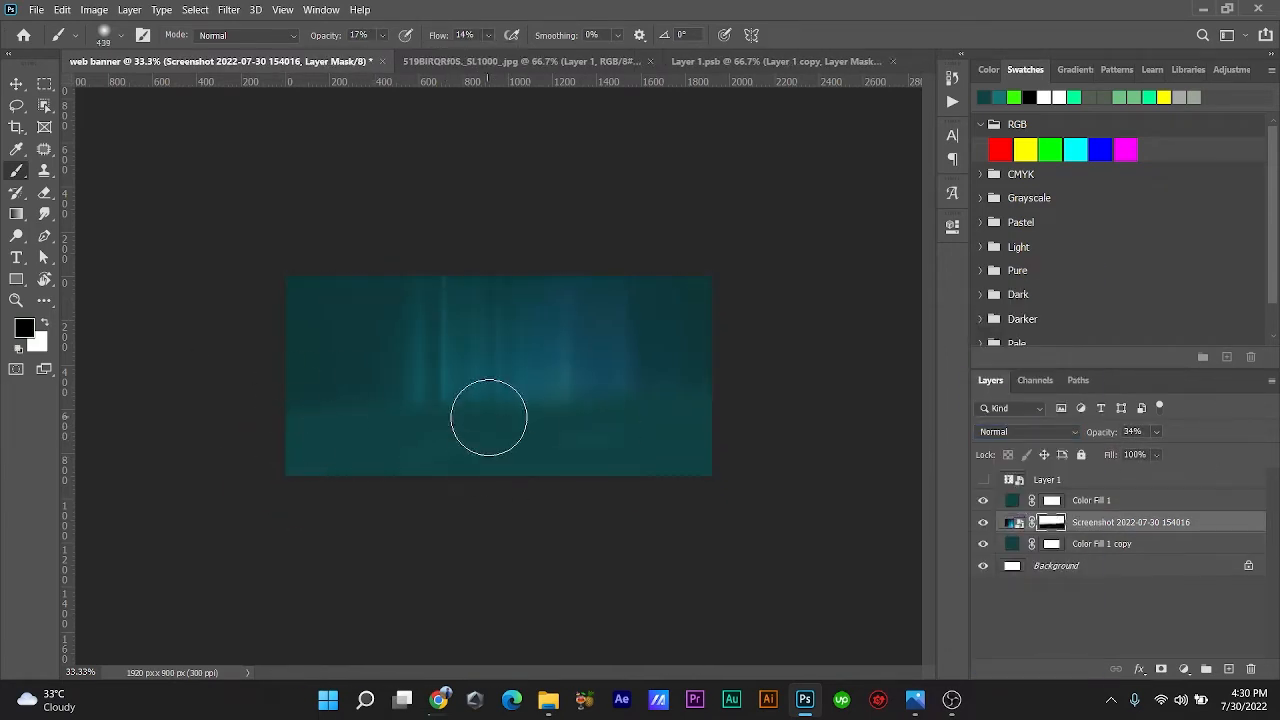
Step: Enlarge the light-streak layer and shift it so its streaks fill the banner down to the lower edge
key("ctrl+t")
left_click_drag(755, 522, 914, 617)
left_click_drag(647, 482, 569, 490)
key("Return")
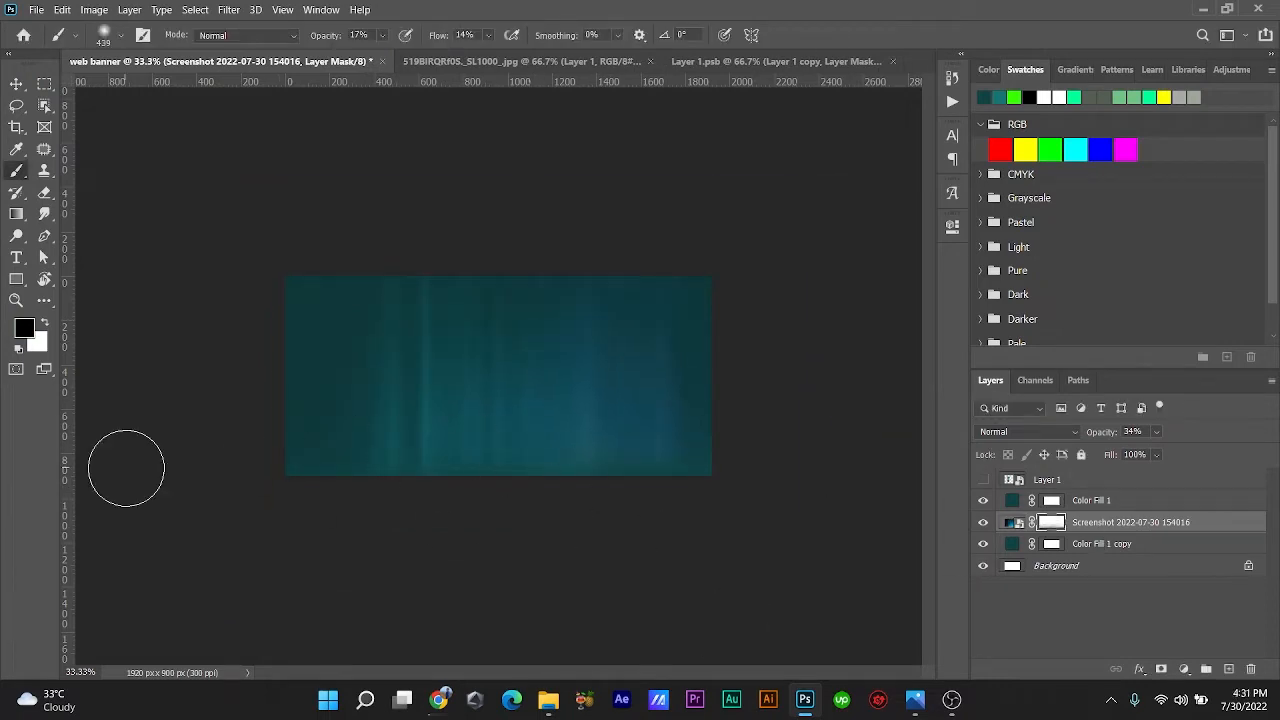
Step: Sample dark teal from the banner as the foreground color and paint softly on a new layer above Color Fill 1
left_click(1091, 500)
left_click(24, 328)
left_click(320, 450)
left_click(1200, 373)
left_click(1091, 480)
left_click(1091, 502)
left_click(1228, 668)
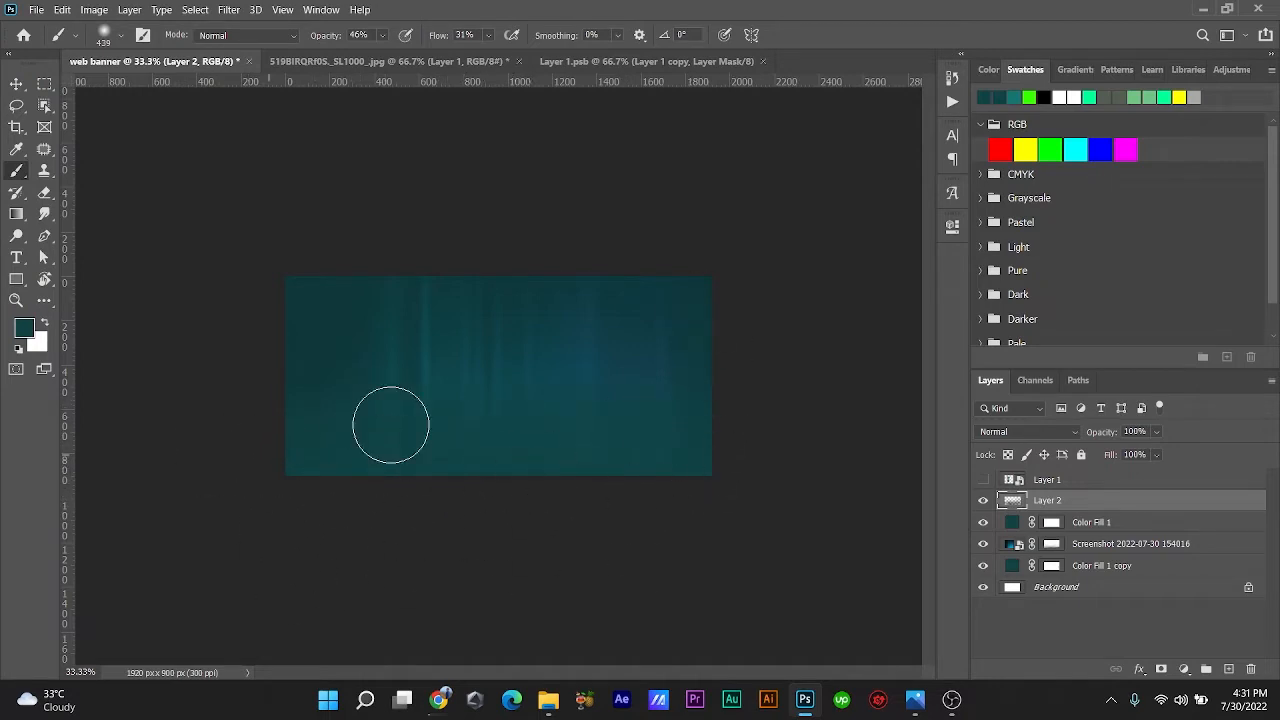
Step: Show the tube layer and move the tube to the right side of the banner
left_click(983, 480)
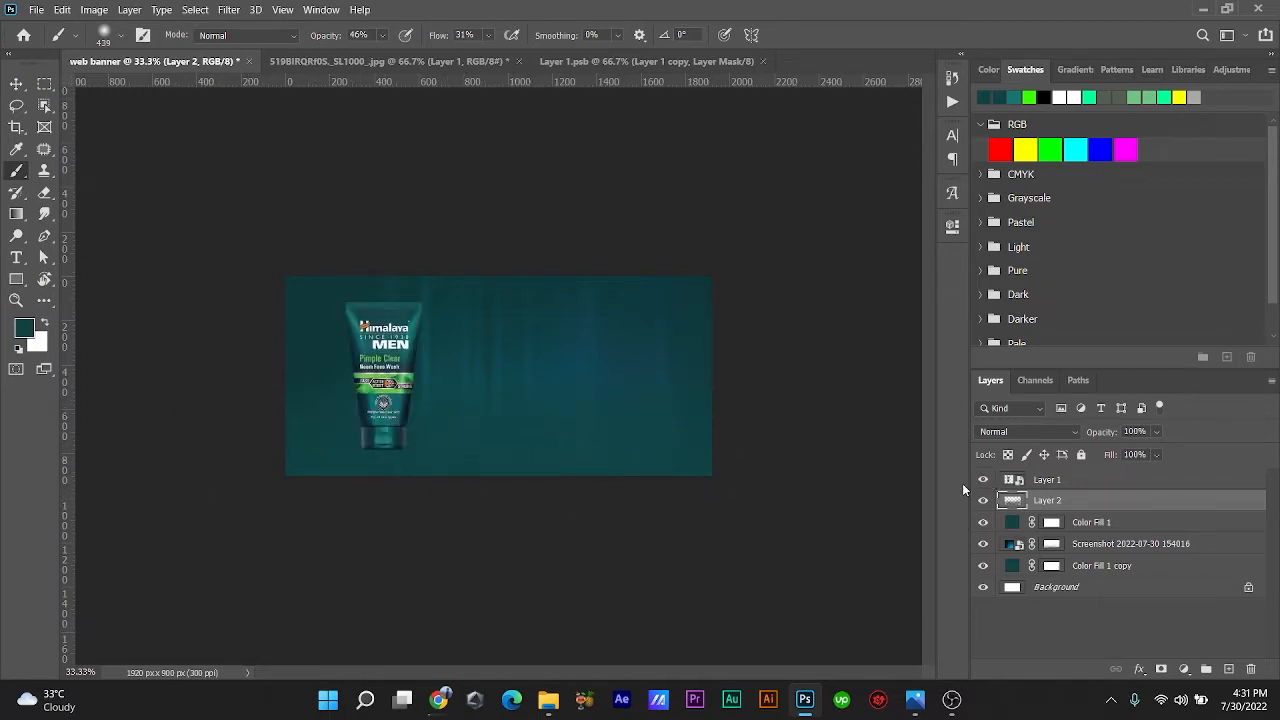
left_click(16, 83)
scroll(486, 371, "up", 2)
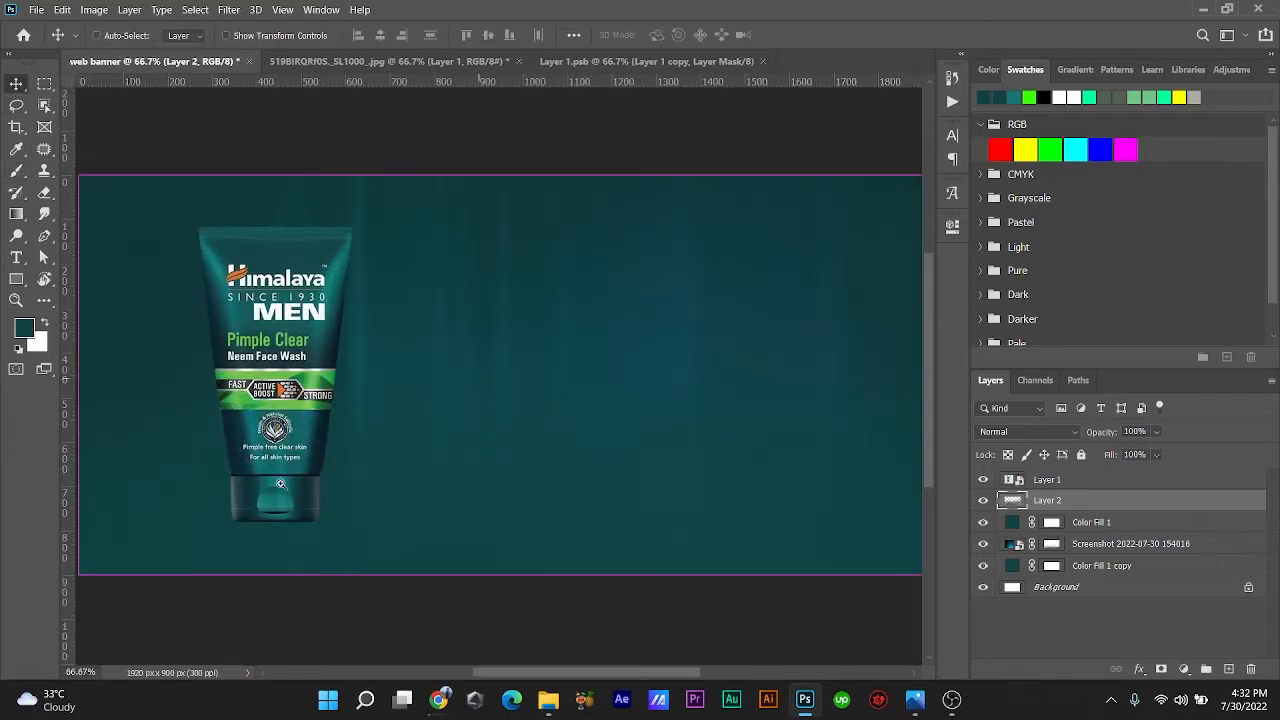
left_click(272, 408)
left_click_drag(271, 406, 665, 398)
scroll(764, 382, "down", 1)
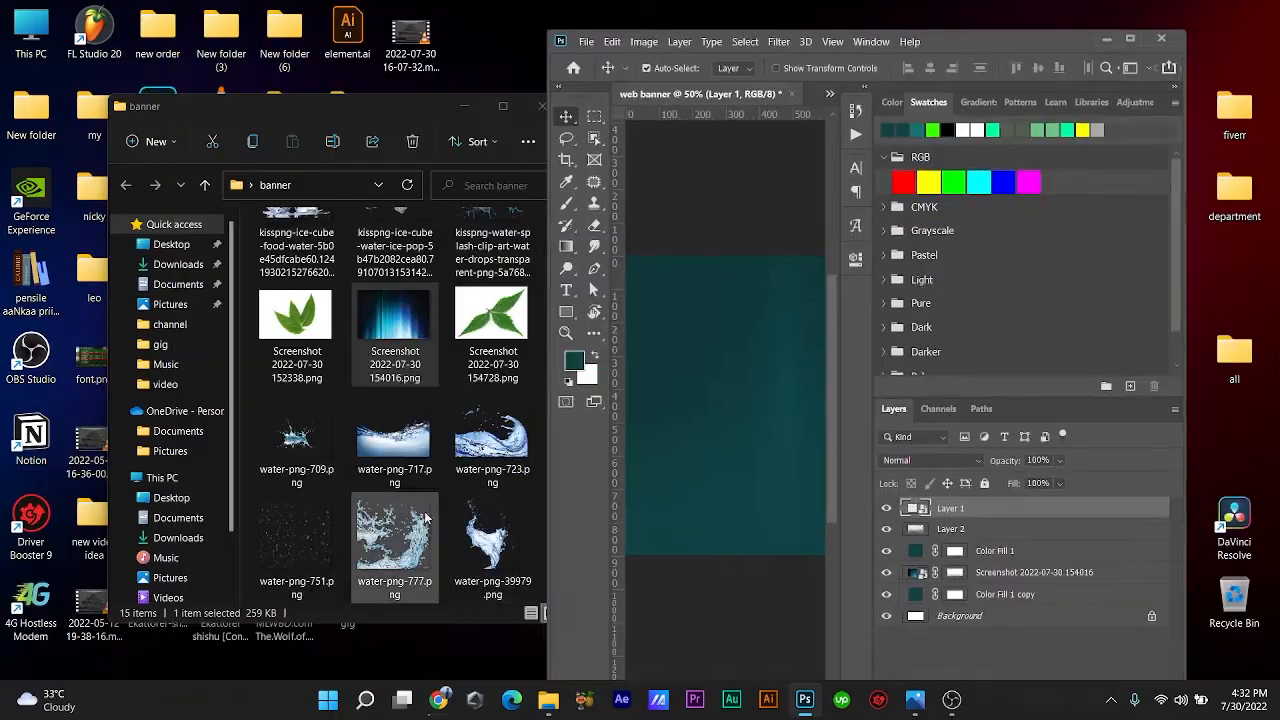
Step: Place water-png-717.png from the banner folder and position it along the banner's lower edge, left of center
left_click_drag(395, 430, 700, 486)
left_click_drag(700, 486, 705, 480)
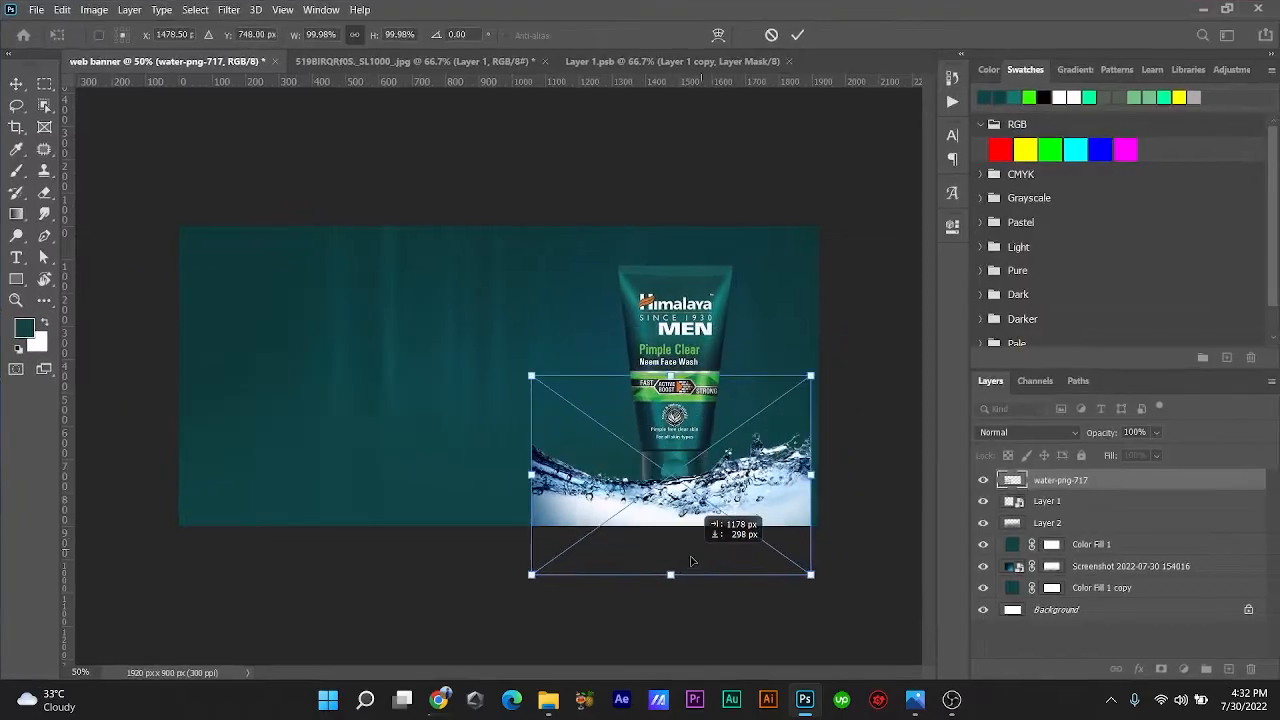
mouse_move(700, 505)
left_mouse_down()
mouse_move(105, 505)
mouse_move(712, 503)
left_mouse_up()
left_click_drag(637, 488, 392, 541)
left_click(797, 37)
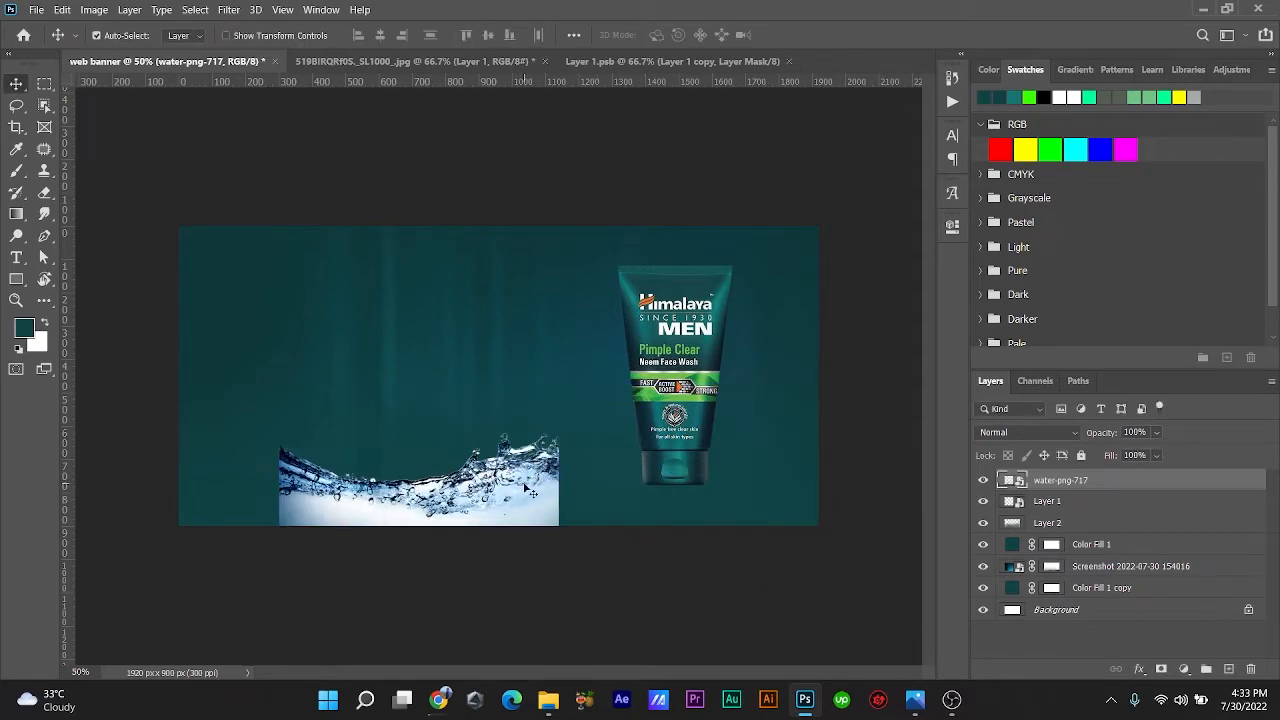
Step: Stretch the water layer across the full width of the banner's lower edge, to about 233% width and 105% height
key("ctrl+t")
left_click_drag(566, 474, 769, 496)
left_click_drag(652, 506, 688, 506)
left_click_drag(189, 575, 158, 595)
left_click_drag(530, 510, 552, 511)
left_click(798, 35)
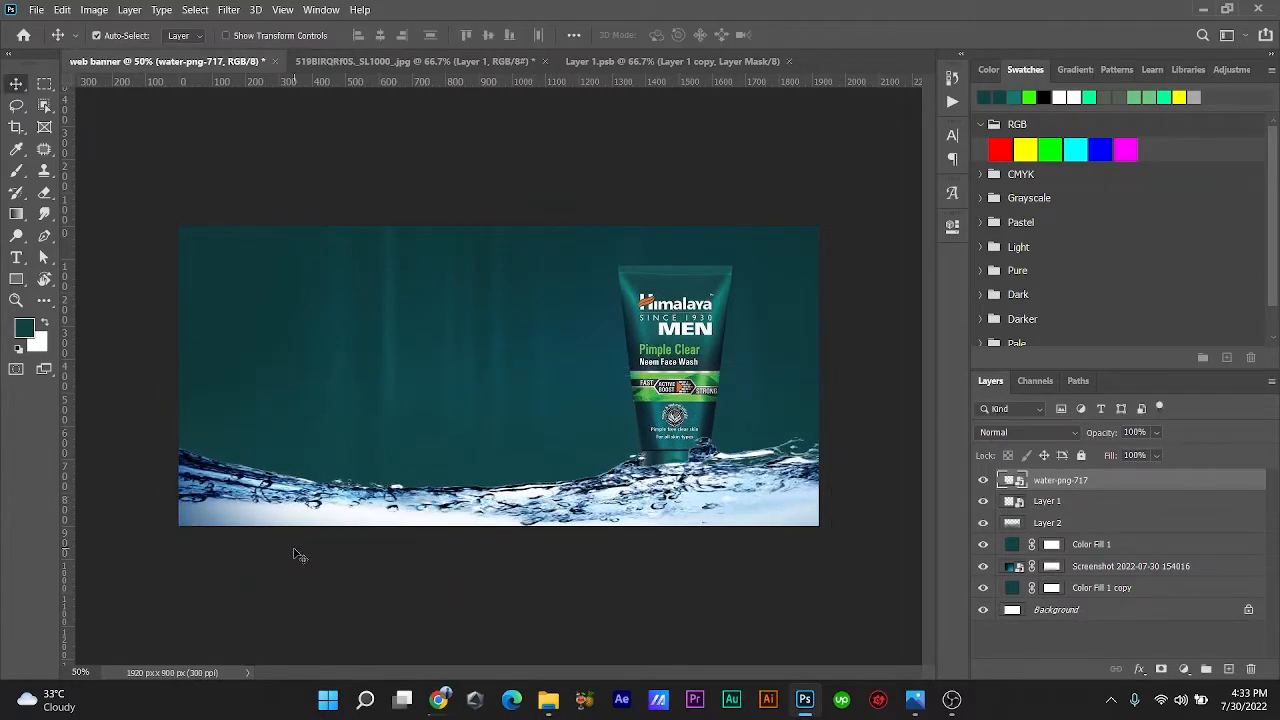
Step: Set the water layer's blend mode to Luminosity and nudge the tube slightly right and the water slightly down
left_click(1025, 432)
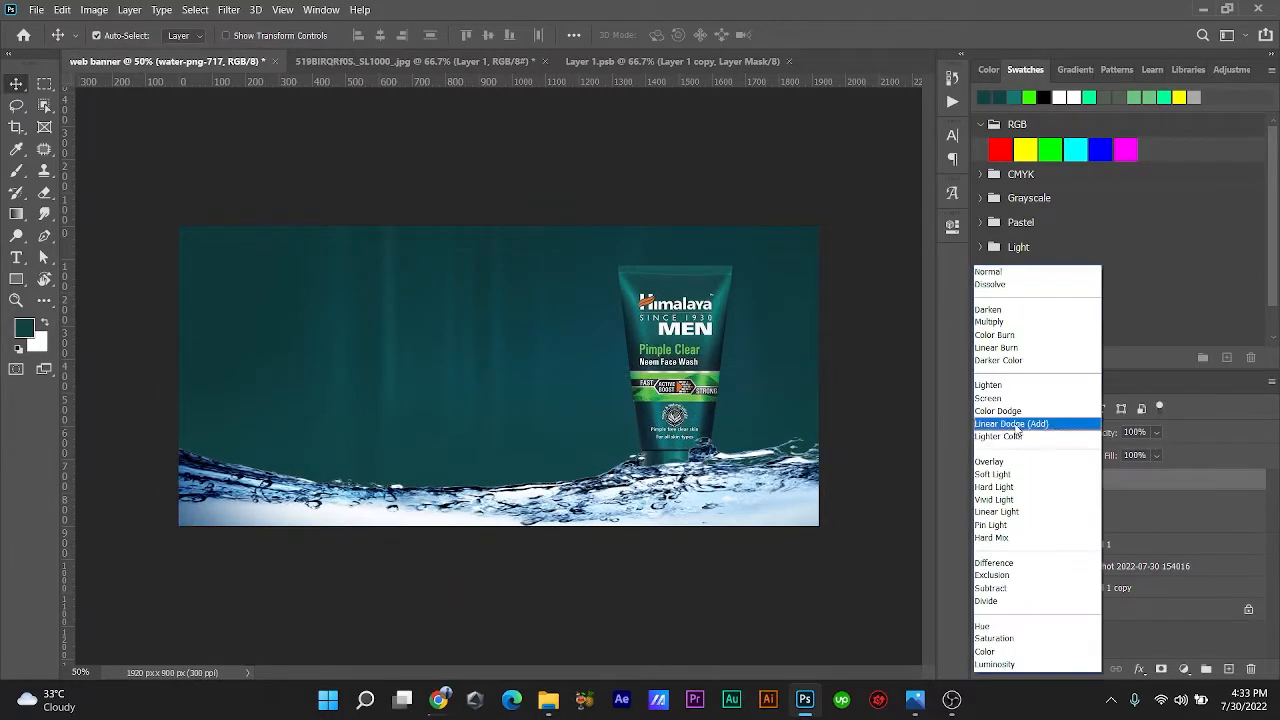
left_click(995, 664)
mouse_move(706, 327)
left_mouse_down()
mouse_move(722, 311)
mouse_move(729, 329)
left_mouse_up()
left_click_drag(638, 470, 638, 483)
Step: Flip the water layer horizontally and nudge it slightly upward
key("ctrl+t")
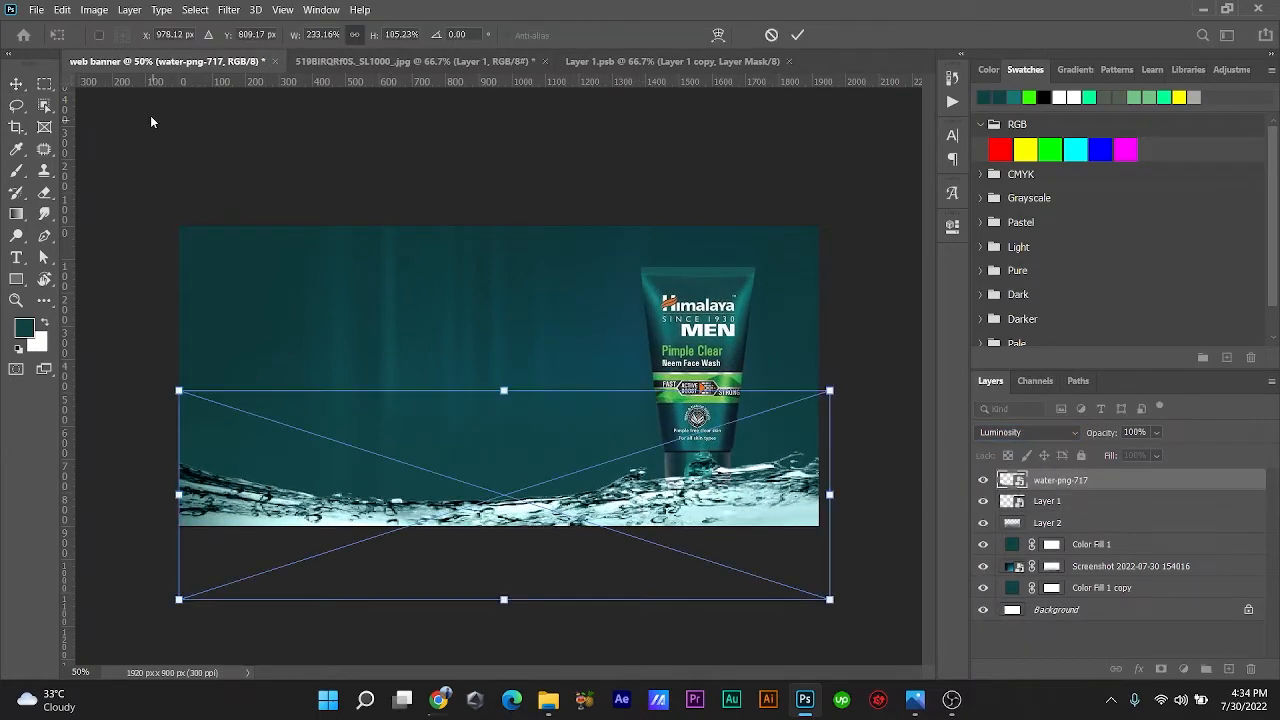
left_click(62, 9)
mouse_move(150, 370)
left_click(297, 561)
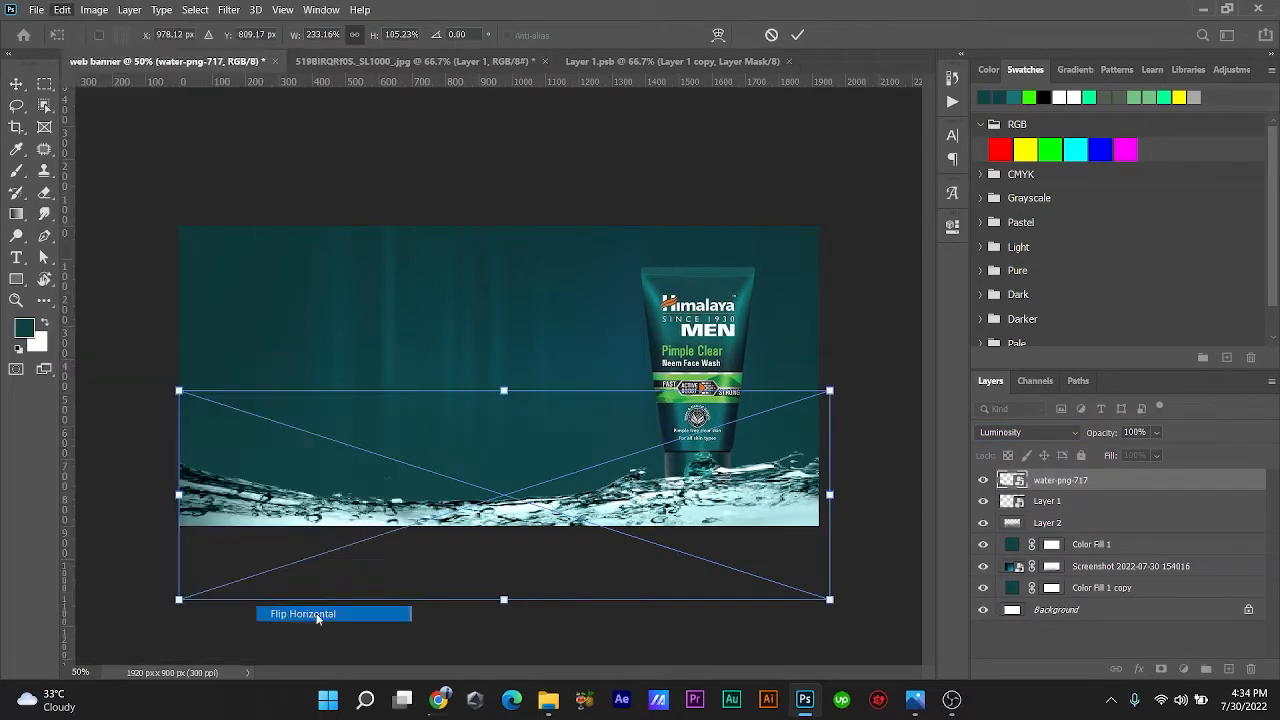
left_click(797, 34)
left_click_drag(724, 518, 720, 500)
Step: Move the tube layer above the water layer and shift the tube slightly down into the water
left_click(1079, 506)
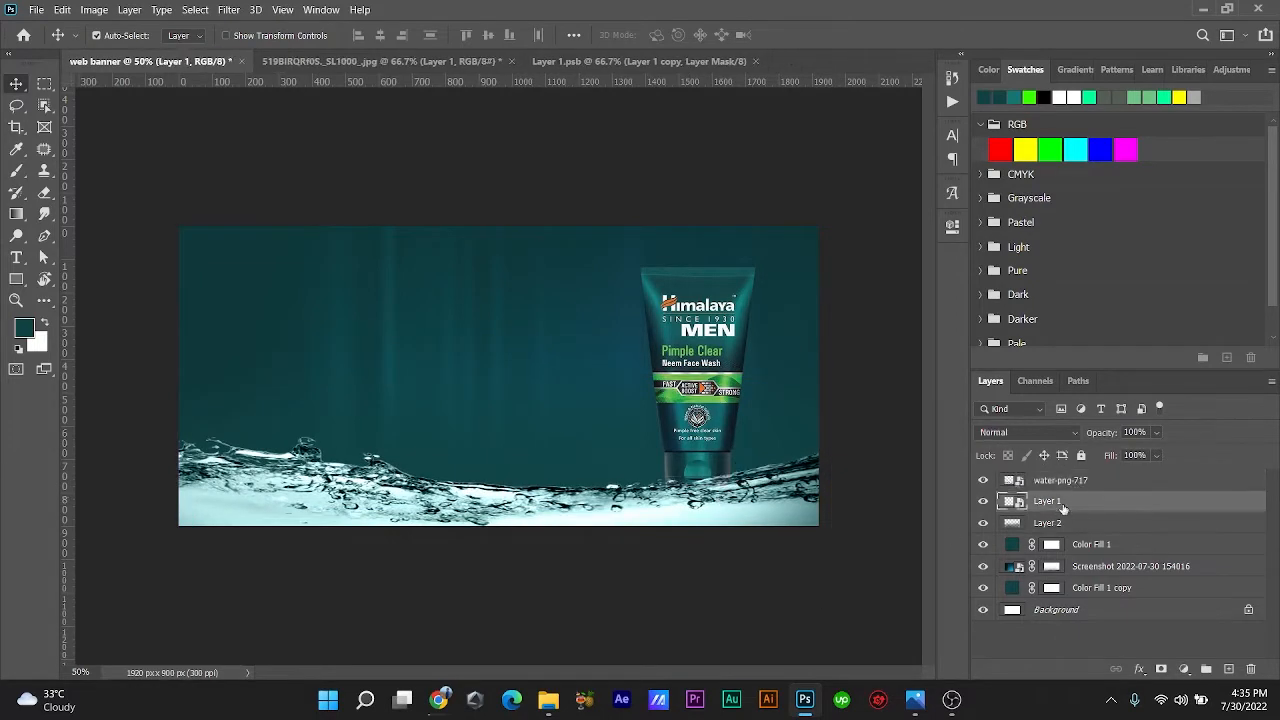
left_click_drag(1063, 509, 1060, 482)
left_click_drag(717, 371, 727, 383)
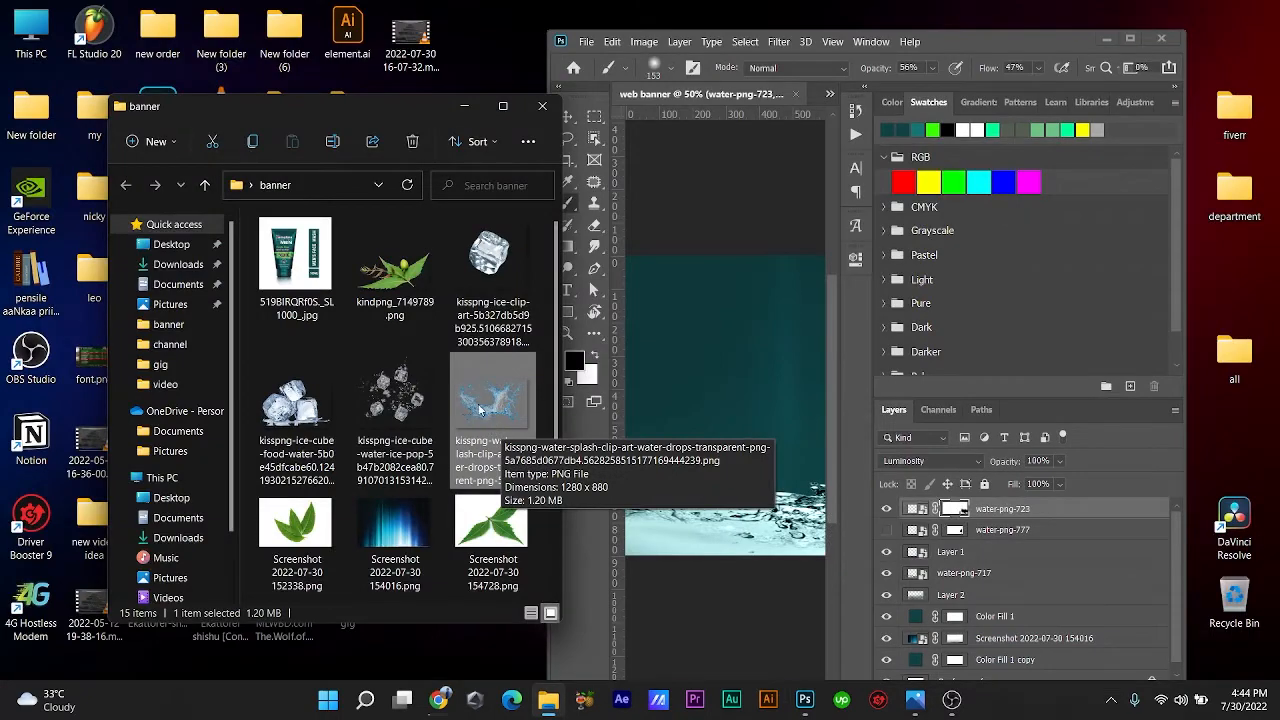
Step: Place the kisspng water-splash image from the banner folder and rotate it about 90° clockwise beside the tube
left_click_drag(480, 408, 710, 400)
left_click(1130, 38)
left_click_drag(560, 383, 551, 383)
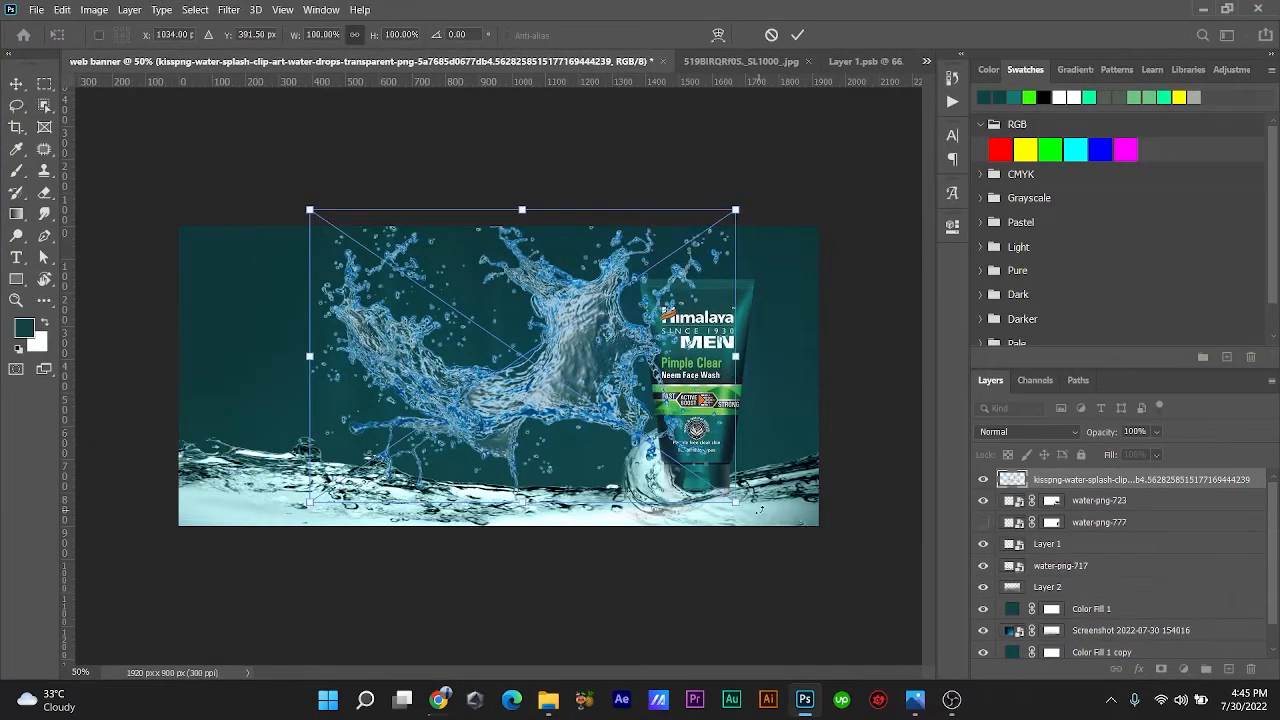
mouse_move(750, 505)
left_mouse_down()
mouse_move(330, 686)
mouse_move(316, 678)
left_mouse_up()
left_click(798, 35)
key("v")
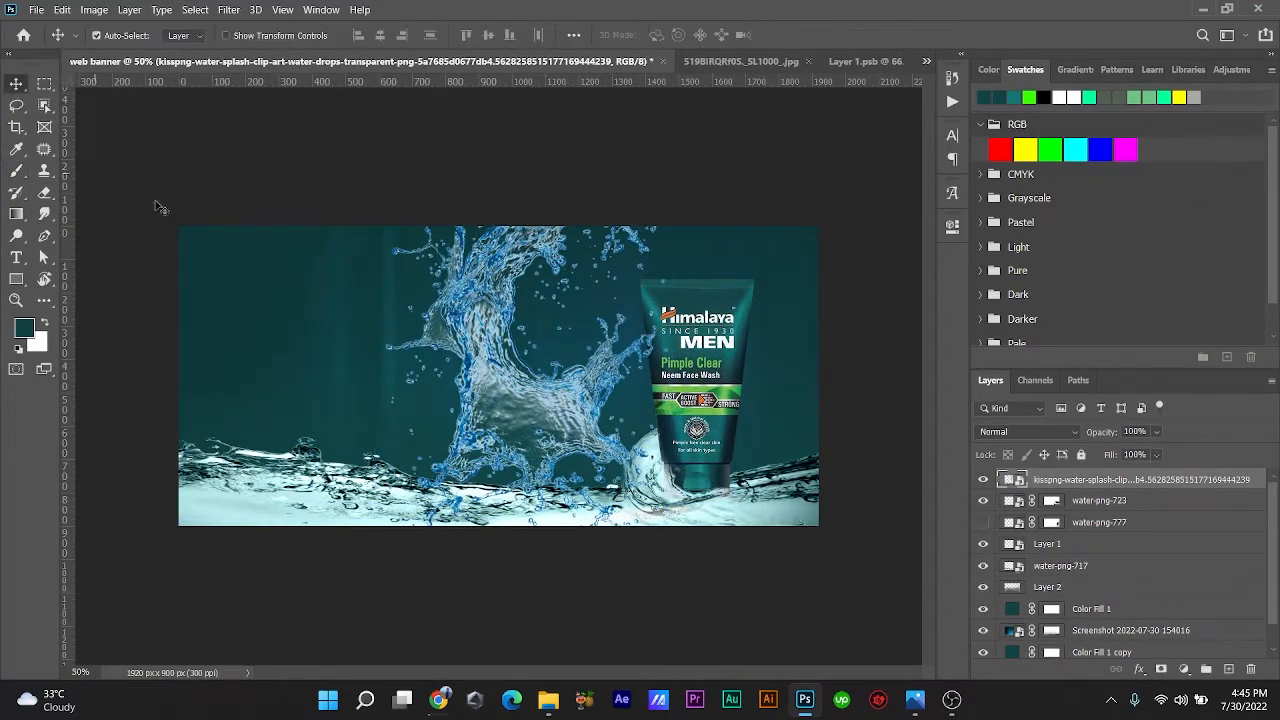
Step: Move the splash onto the tube with the water-png-723 layer hidden, and set the splash's blend mode to Luminosity
mouse_move(465, 350)
left_mouse_down()
mouse_move(600, 423)
mouse_move(612, 460)
left_mouse_up()
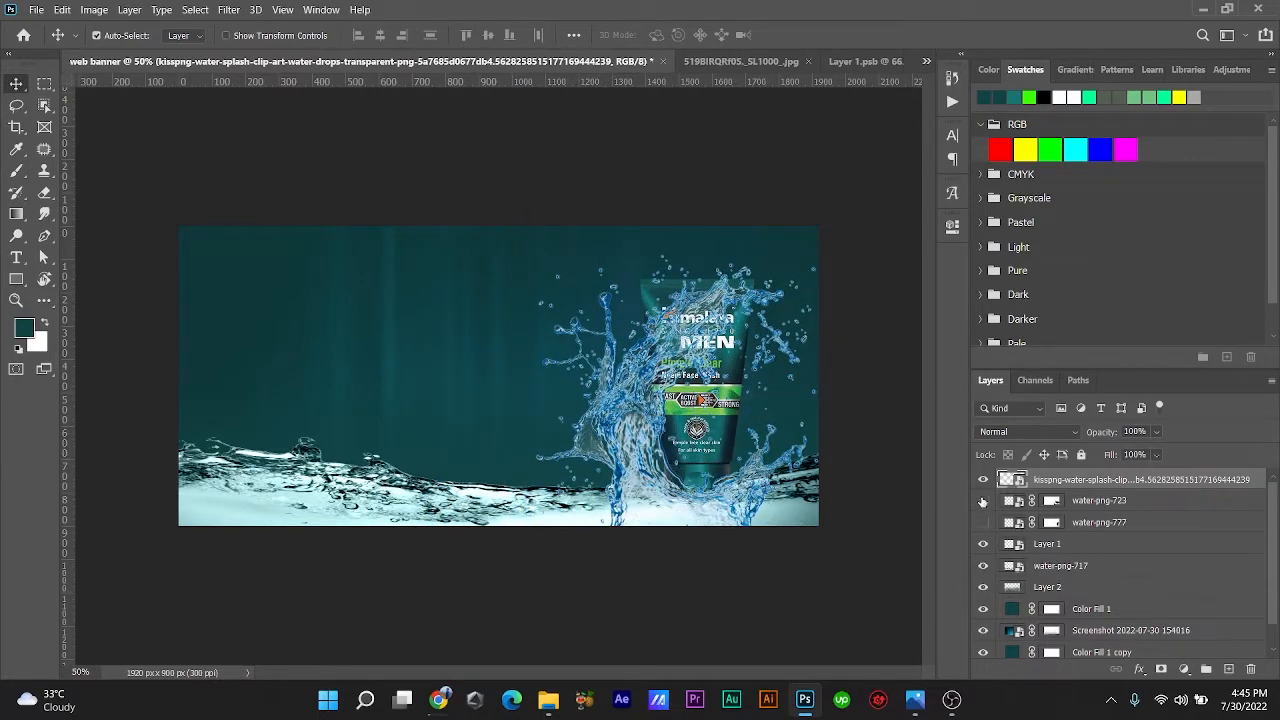
left_click(982, 502)
left_click(1028, 431)
left_click(1000, 666)
Step: Add a layer mask to the splash layer and brush its lower part into the water surface below the tube
scroll(701, 442, "up", 1)
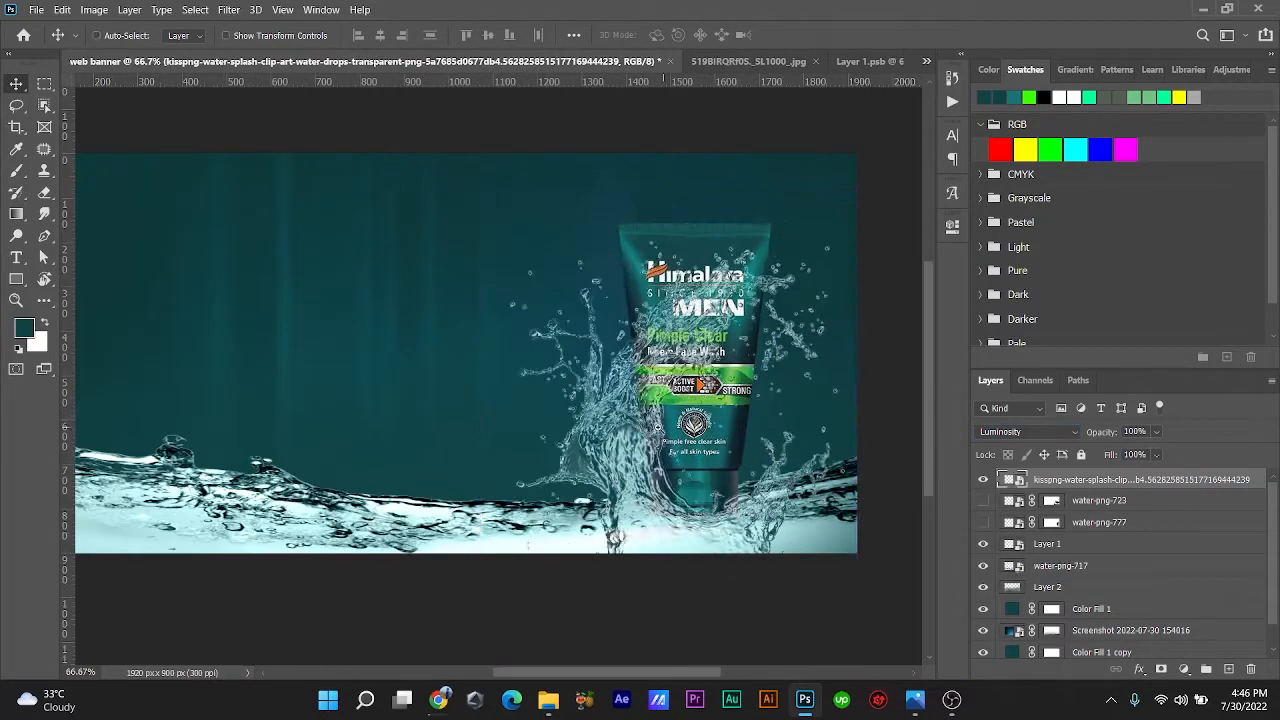
scroll(628, 437, "up", 1)
left_click(16, 170)
left_click(1160, 668)
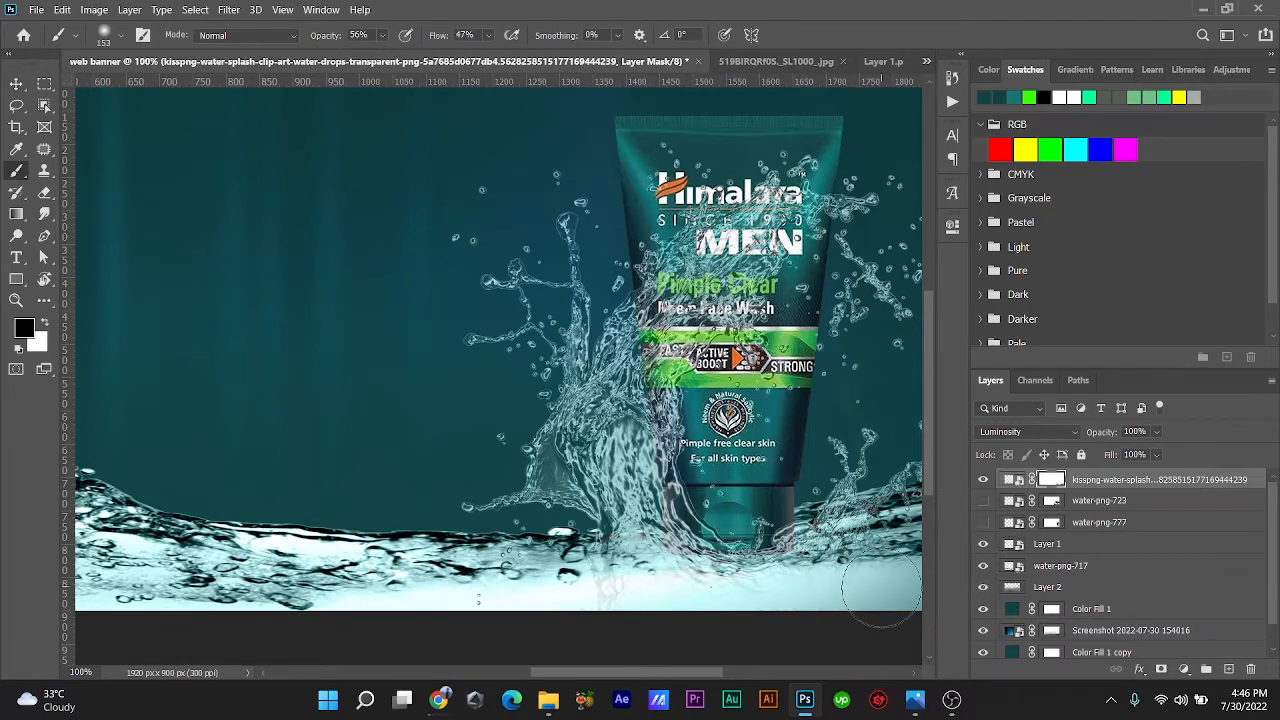
scroll(880, 588, "right", 3)
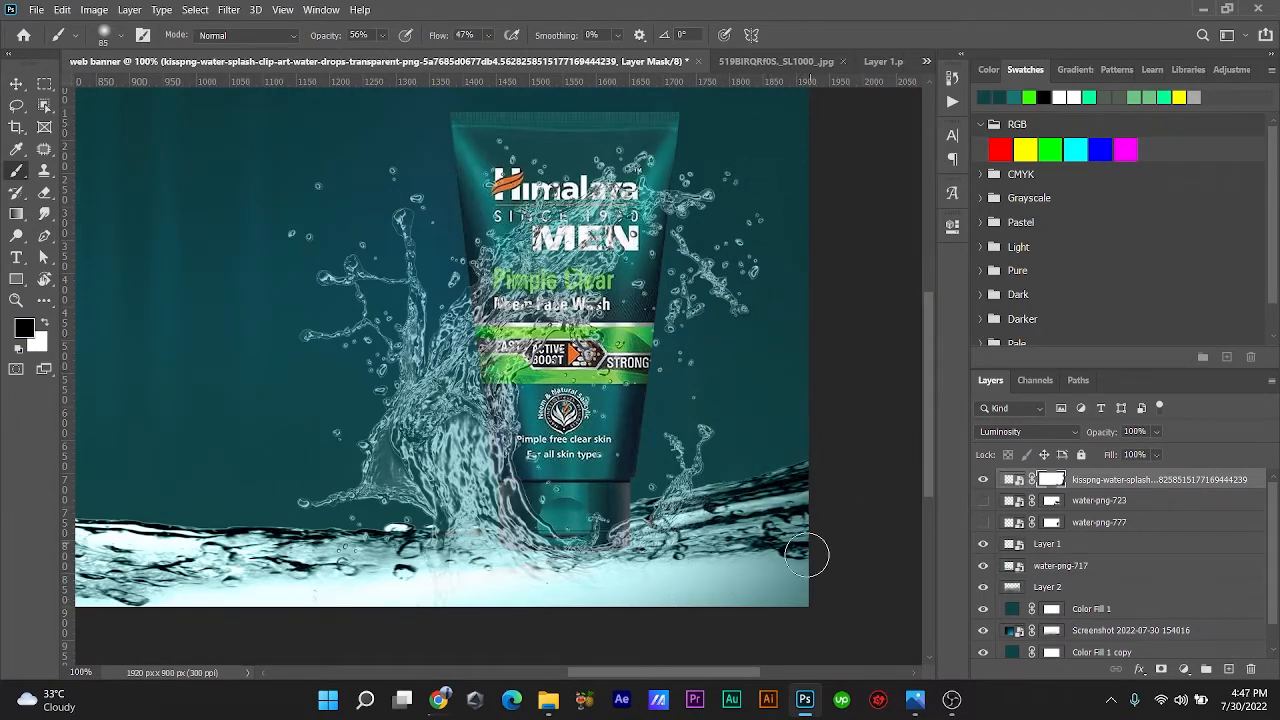
Step: Load the tube's outline as a selection and paint the splash off the tube's label and upper front on the layer mask
left_click(1014, 543, "ctrl")
left_click(382, 35)
left_click(409, 54)
left_click(488, 35)
left_click(474, 53)
mouse_move(532, 192)
left_mouse_down()
mouse_move(540, 290)
mouse_move(477, 232)
mouse_move(606, 208)
mouse_move(604, 252)
left_mouse_up()
key("0")
key("shift+8")
key("shift+6")
mouse_move(499, 151)
left_mouse_down()
mouse_move(560, 200)
mouse_move(656, 134)
left_mouse_up()
mouse_move(490, 340)
left_mouse_down()
mouse_move(550, 450)
mouse_move(500, 470)
left_mouse_up()
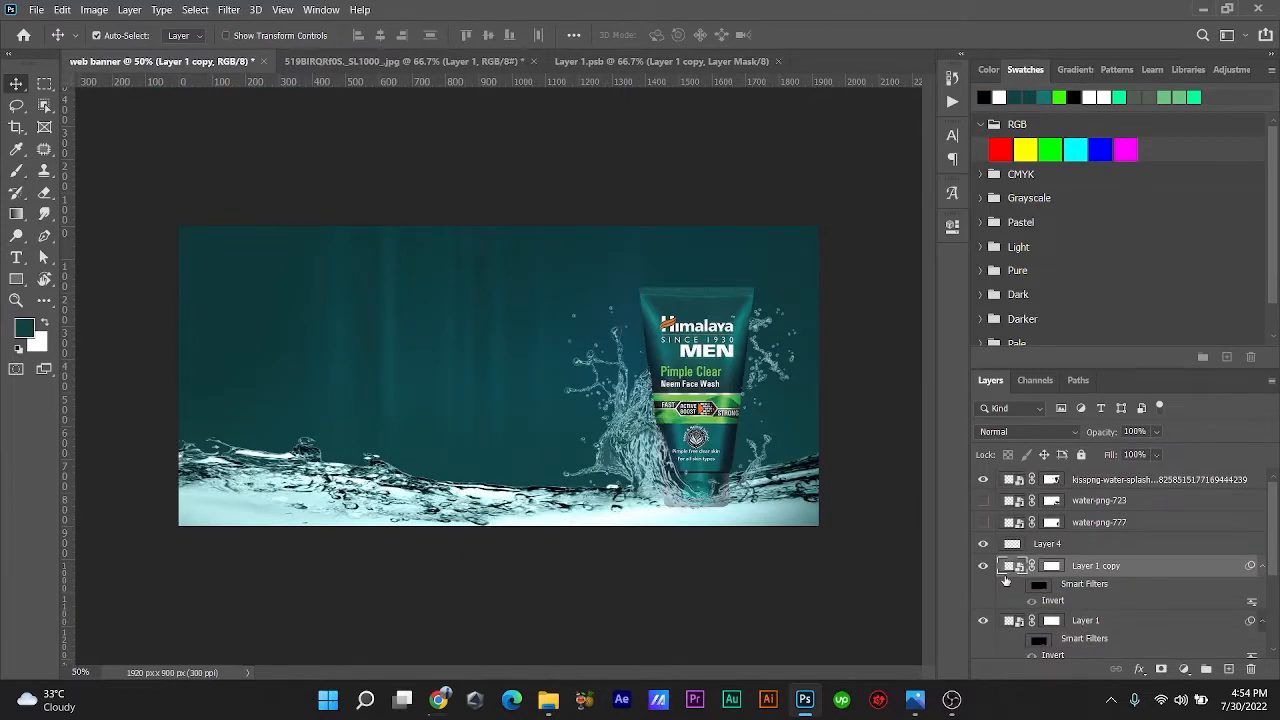
Step: Flip the Layer 1 copy tube vertically and move it directly beneath the original tube as a reflection
right_click(1005, 579)
key("Escape")
key("ctrl+t")
key("Return")
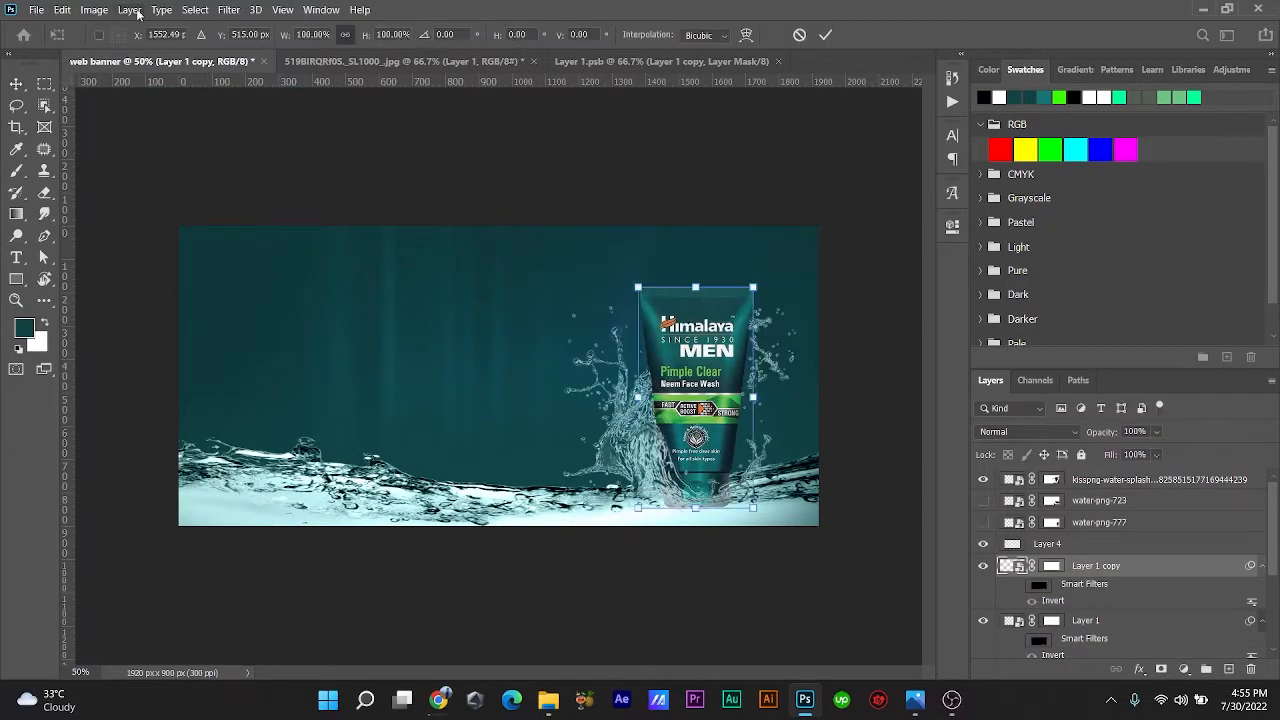
left_click(64, 10)
mouse_move(256, 370)
left_click(325, 628)
left_click_drag(703, 326, 703, 546)
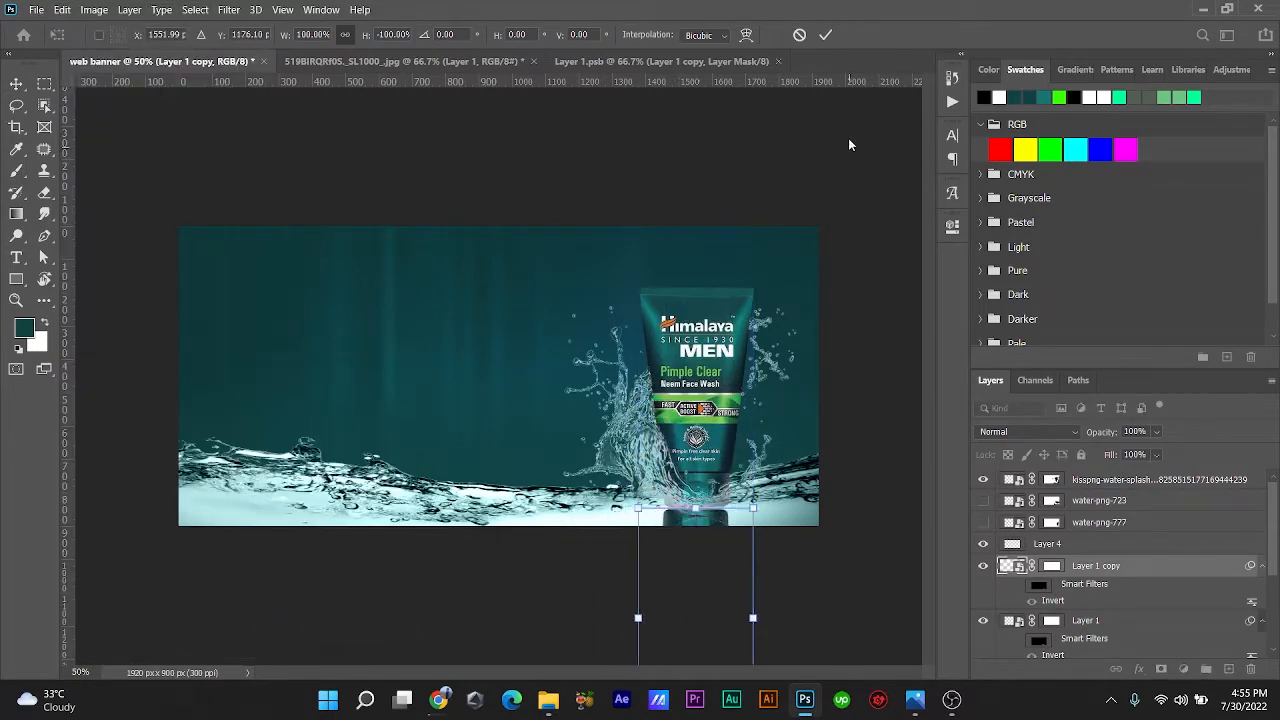
key("Return")
Step: Align the flipped tube with the original's base and set its opacity to 20%
scroll(684, 517, "up", 4)
left_click_drag(723, 590, 741, 567)
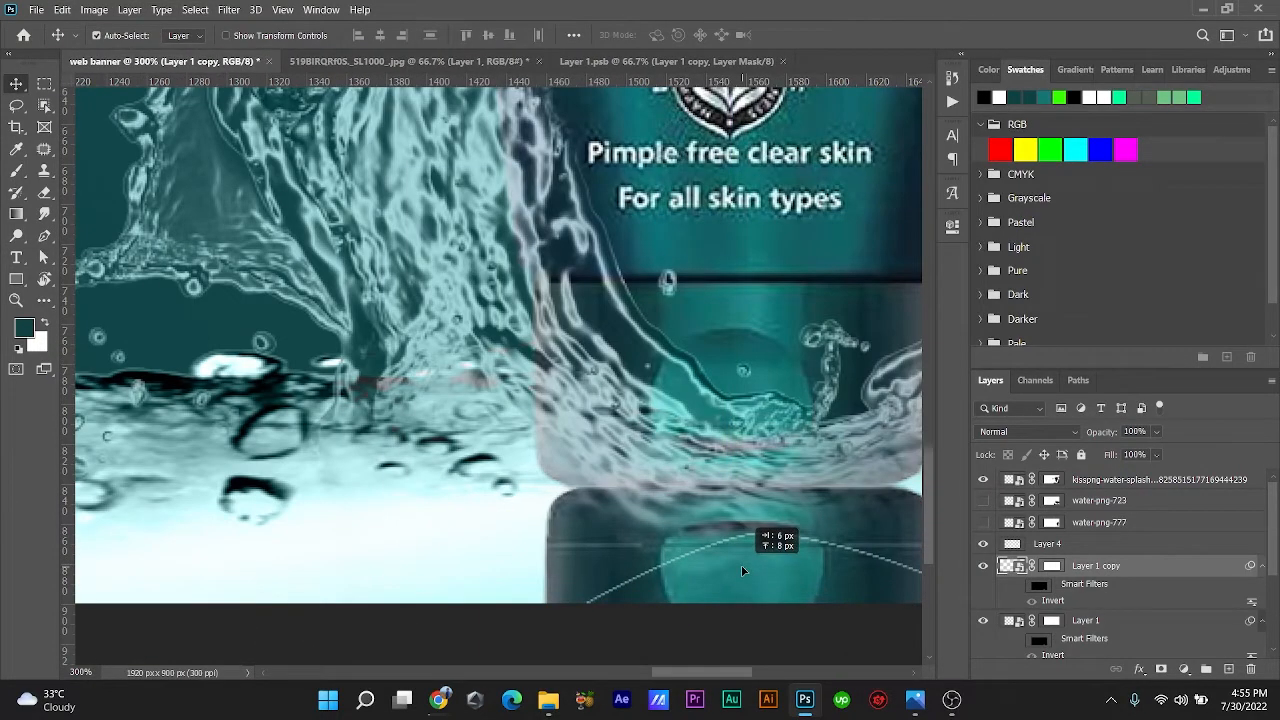
left_click_drag(1139, 453, 1112, 455)
scroll(702, 430, "down", 3)
scroll(702, 430, "down", 2)
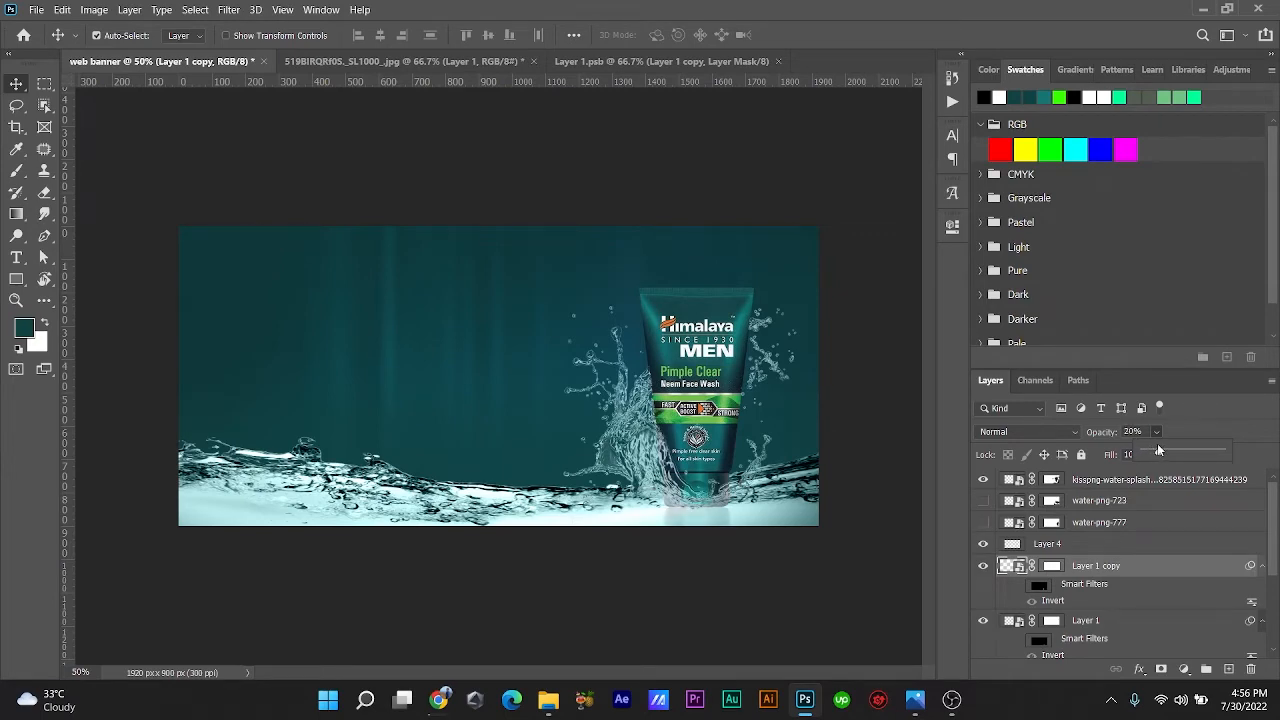
Step: Place kindpng_7149789.png from the banner folder and scale the leaf sprig to about 723 x 367 px over the tube's base
left_click(1227, 9)
left_click_drag(395, 265, 709, 483)
left_click(1130, 38)
left_click_drag(654, 441, 674, 409)
left_click_drag(223, 194, 548, 361)
left_click_drag(728, 466, 731, 517)
left_click_drag(551, 412, 571, 417)
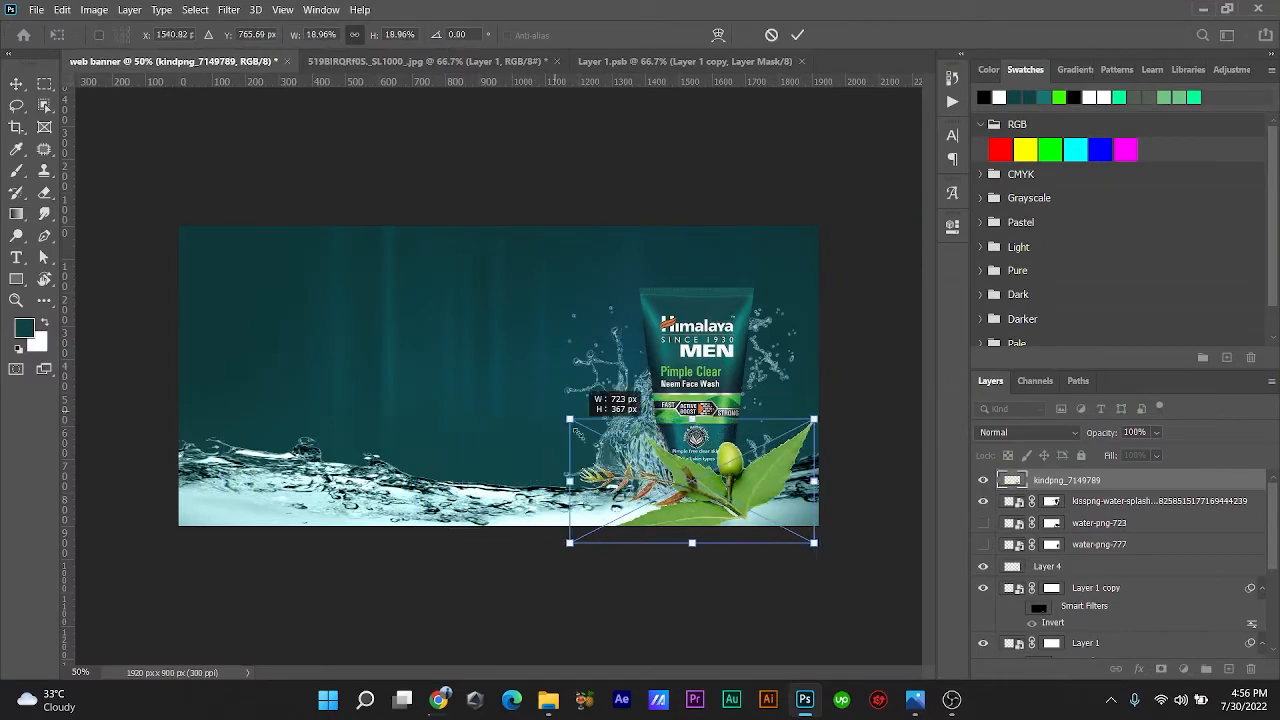
Step: Flip the leaf sprig on Layer 5 horizontally
left_click(94, 10)
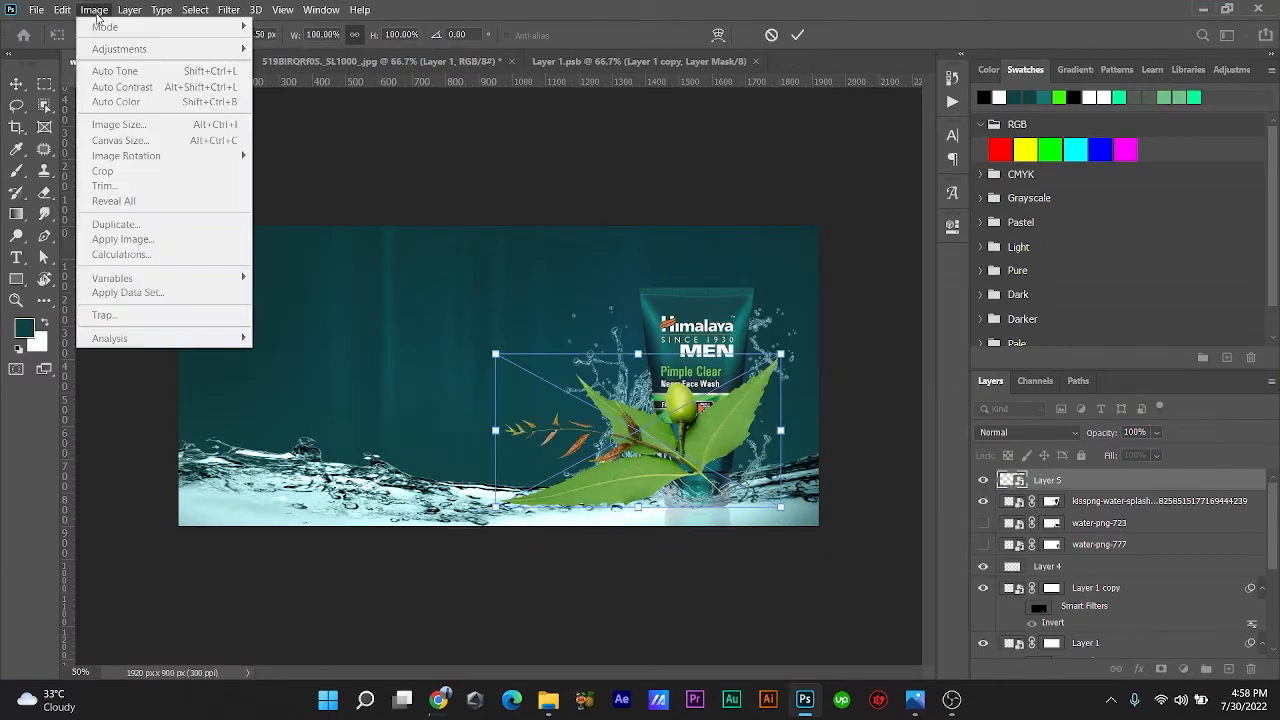
mouse_move(66, 10)
mouse_move(117, 371)
left_click(296, 614)
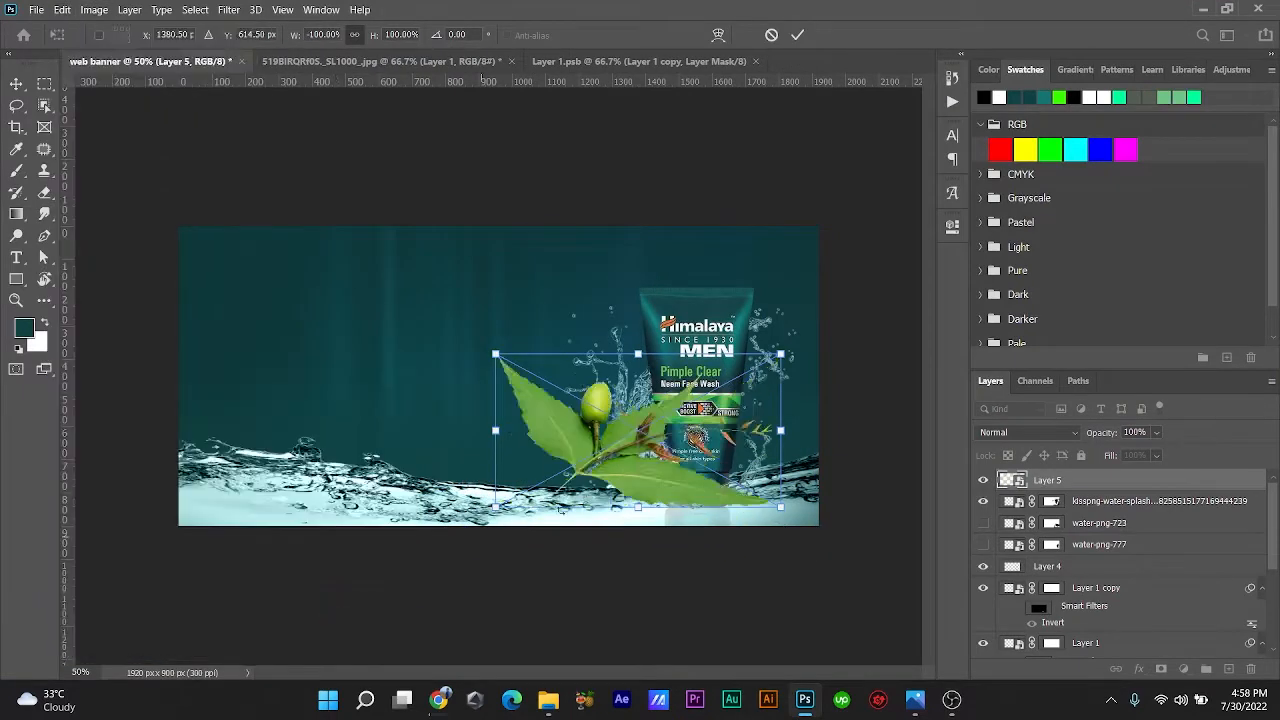
Step: Scale the leaf sprig to about 50.6%, rotate it to about 161°, and move it beside the right of the tube's base
left_click_drag(734, 470, 782, 483)
left_click_drag(828, 523, 847, 470)
left_click_drag(671, 474, 729, 467)
left_click_drag(904, 460, 765, 439)
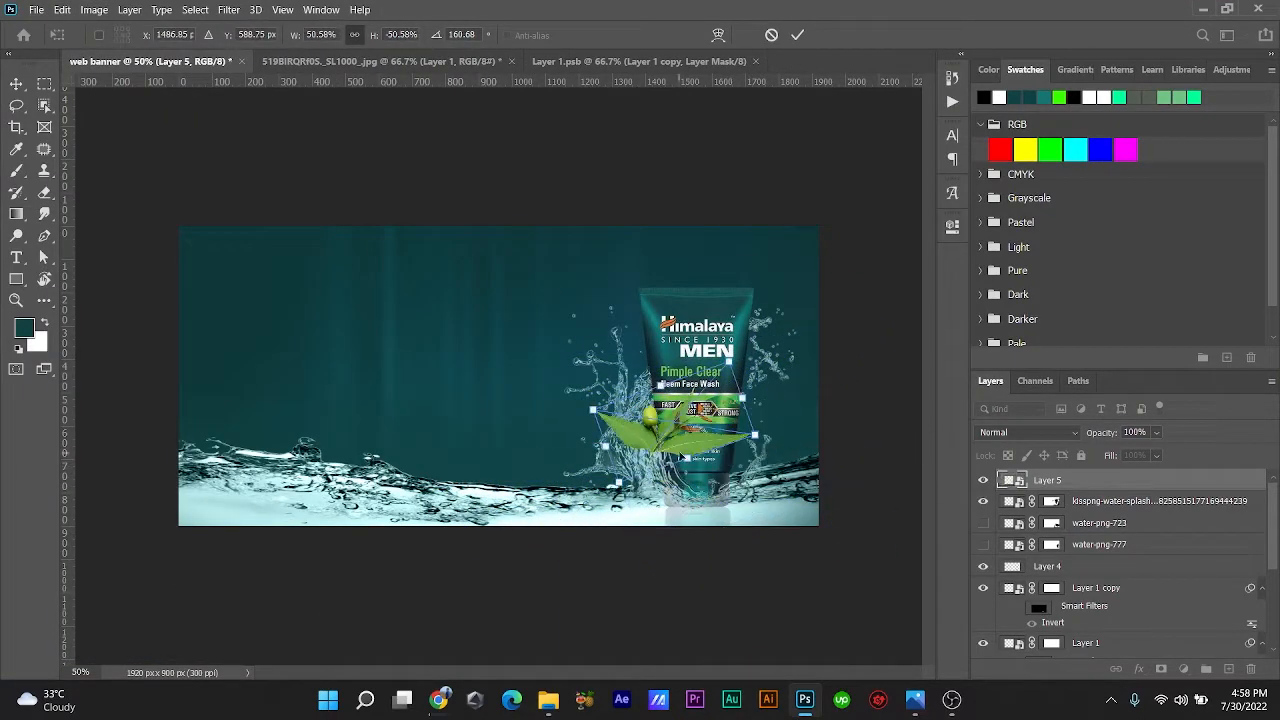
left_click_drag(664, 445, 772, 514)
Step: Warp the leaf sprig by pulling its upper corners and right side inward around the tube's base
key("ctrl+plus")
left_click(718, 35)
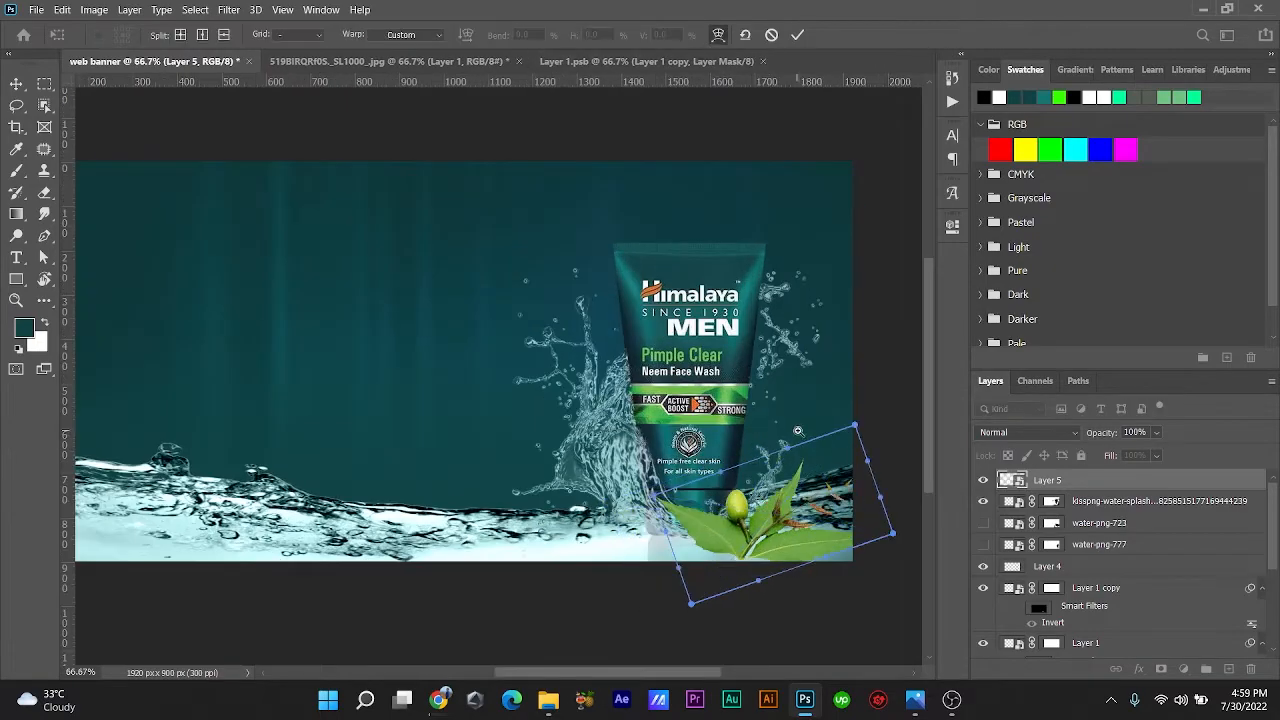
key("ctrl+plus")
key("ctrl+plus")
left_click_drag(197, 382, 298, 358)
left_click_drag(838, 280, 678, 250)
left_click_drag(800, 171, 598, 157)
left_click_drag(914, 497, 789, 437)
scroll(288, 660, "down", 2)
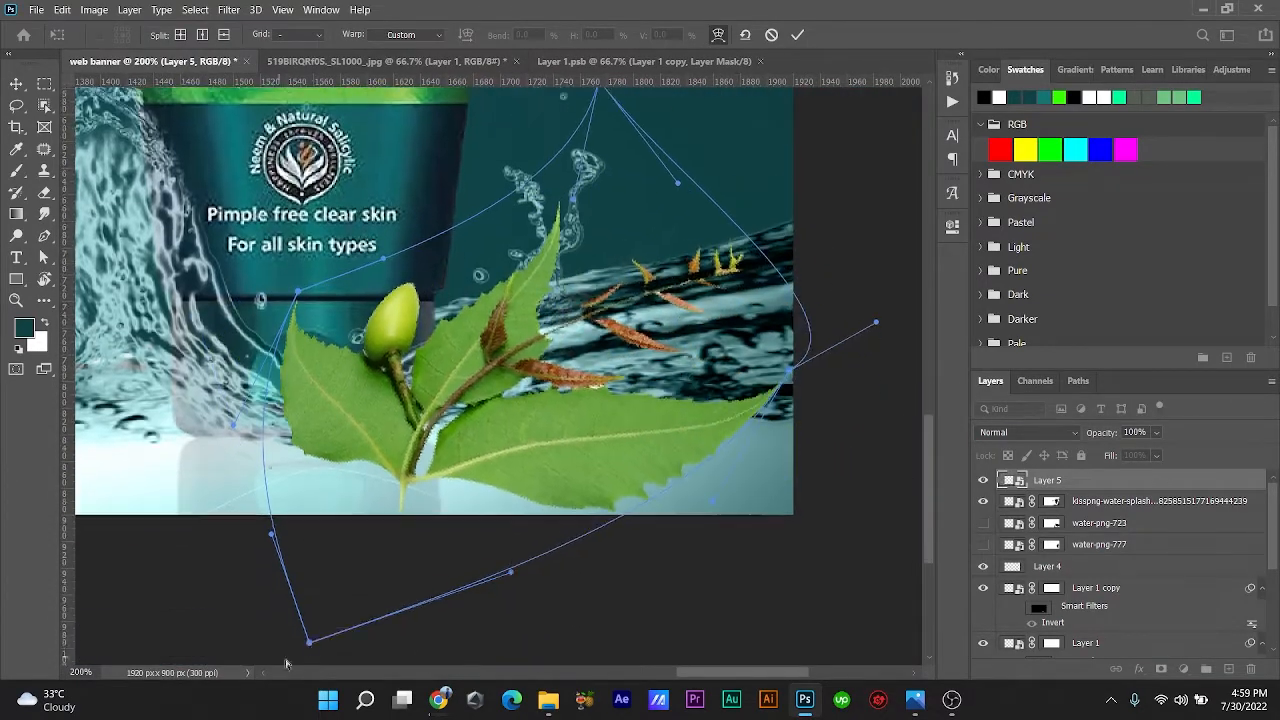
Step: Refine the sprig's corners and curve handles, shift its centre up and left, and apply the warp
mouse_move(308, 645)
left_mouse_down()
mouse_move(310, 621)
mouse_move(304, 653)
left_mouse_up()
mouse_move(789, 315)
left_mouse_down()
mouse_move(760, 288)
mouse_move(777, 306)
left_mouse_up()
scroll(700, 280, "up", 2)
left_click_drag(600, 110, 559, 94)
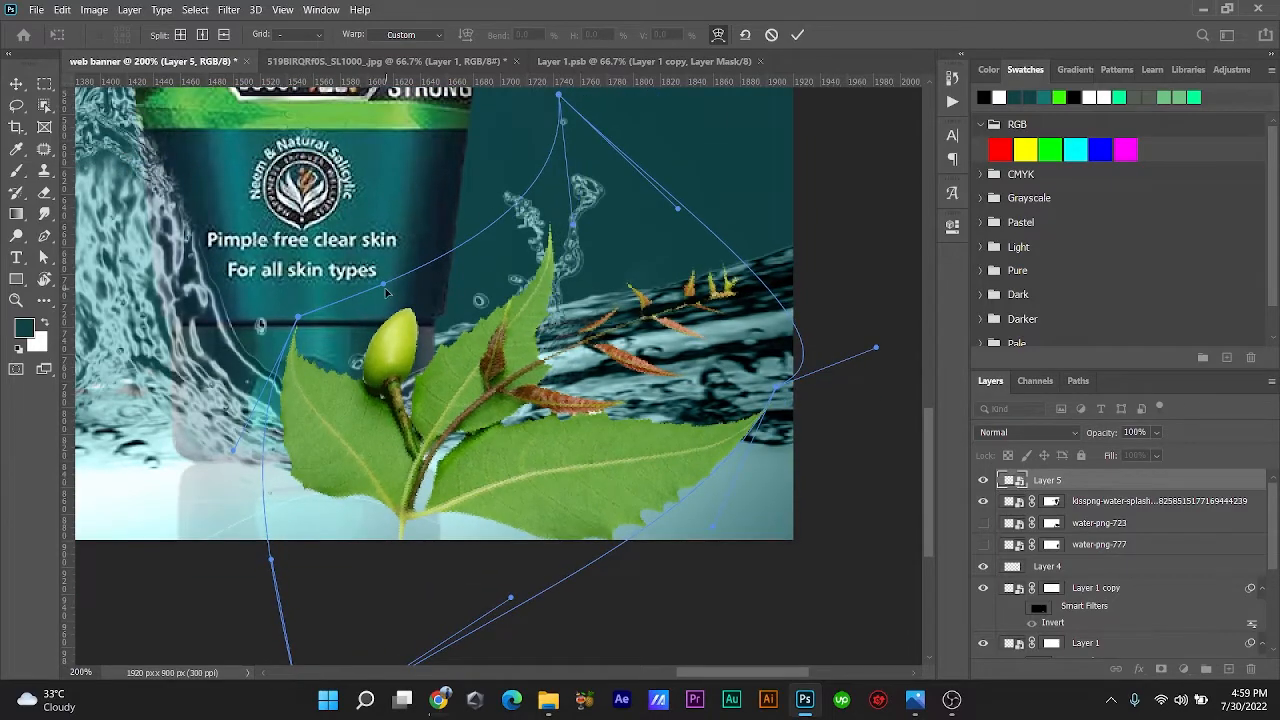
left_click_drag(384, 285, 366, 263)
left_click_drag(298, 317, 281, 304)
left_click_drag(399, 487, 355, 432)
left_click(797, 34)
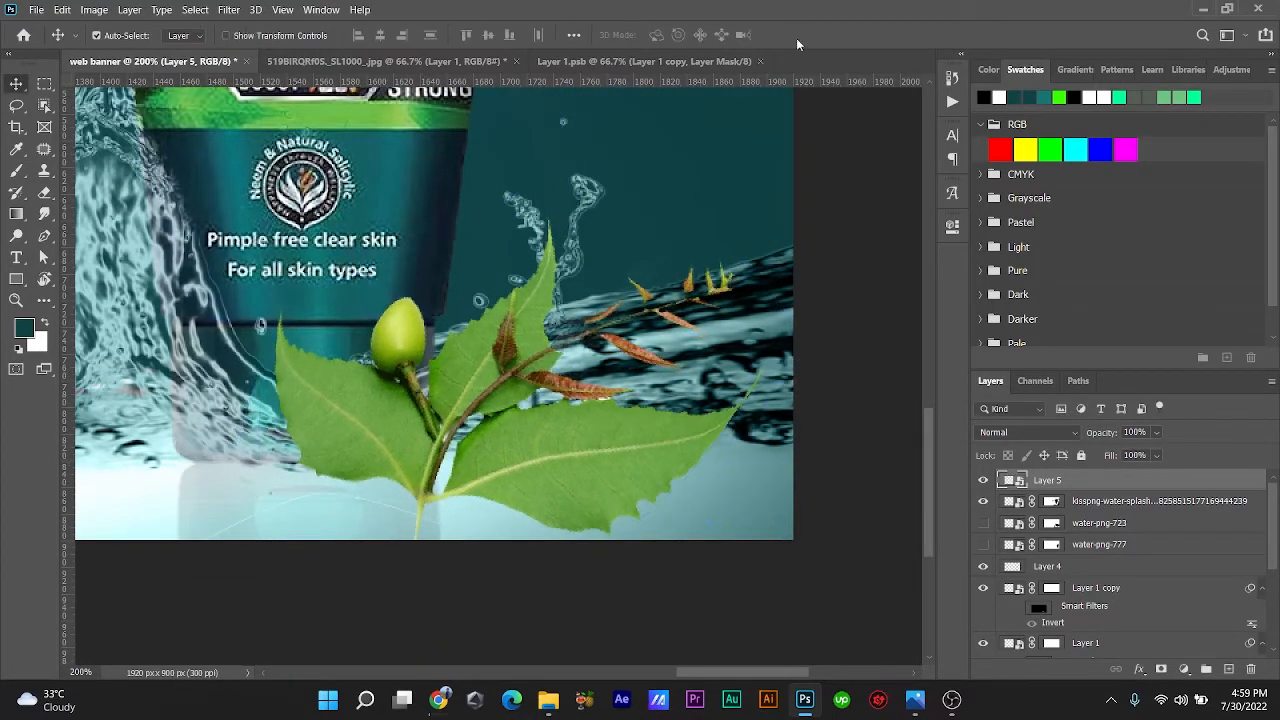
Step: Shrink the warped leaf sprig to about 26%, rotate it to about 143.5°, and set it against the tube's base at the waterline
key("ctrl+t")
scroll(459, 353, "up", 4)
left_click_drag(703, 154, 626, 274)
left_click_drag(500, 503, 480, 543)
scroll(494, 483, "down", 2)
scroll(480, 537, "down", 3)
left_click_drag(281, 633, 325, 562)
left_click_drag(430, 426, 434, 444)
left_click_drag(326, 577, 399, 467)
left_click_drag(385, 490, 437, 510)
left_click_drag(475, 400, 407, 433)
left_click(797, 34)
key("ctrl+t")
left_click_drag(489, 243, 471, 179)
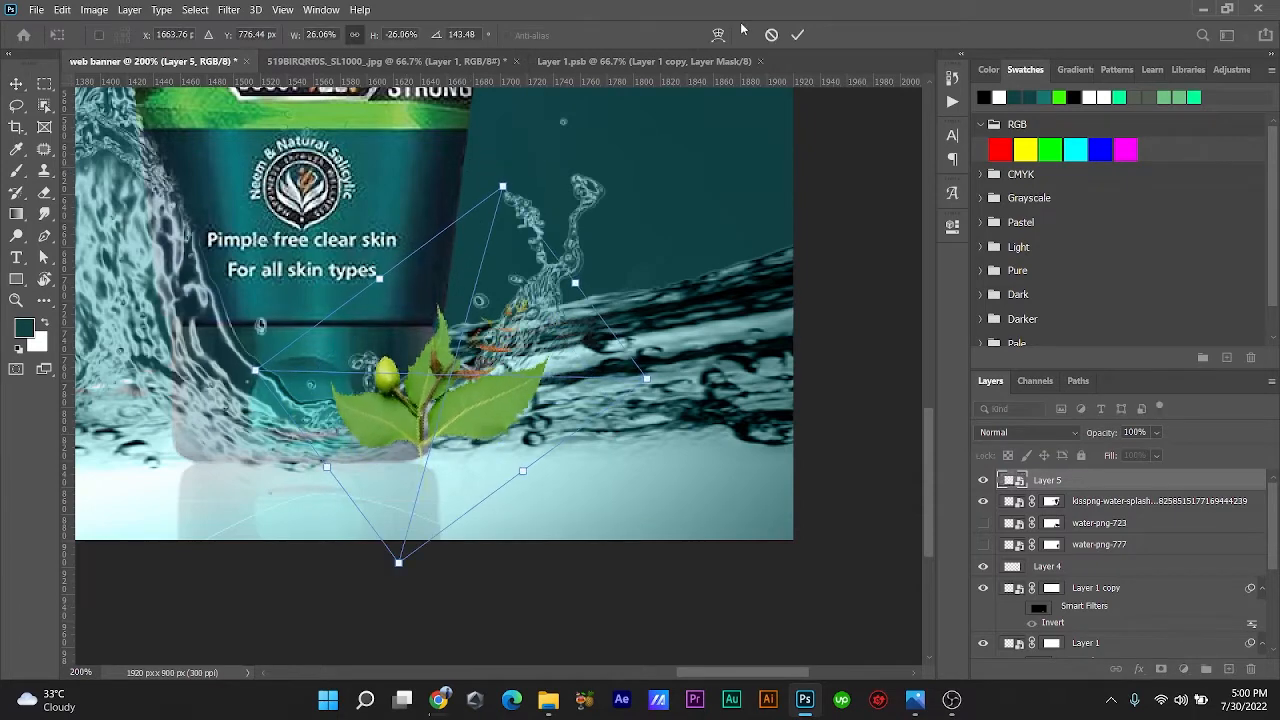
left_click(797, 34)
Step: Duplicate the leaf layer, flip the copy vertically, and move it beneath the original as a reflection
key("ctrl+j")
key("ctrl+t")
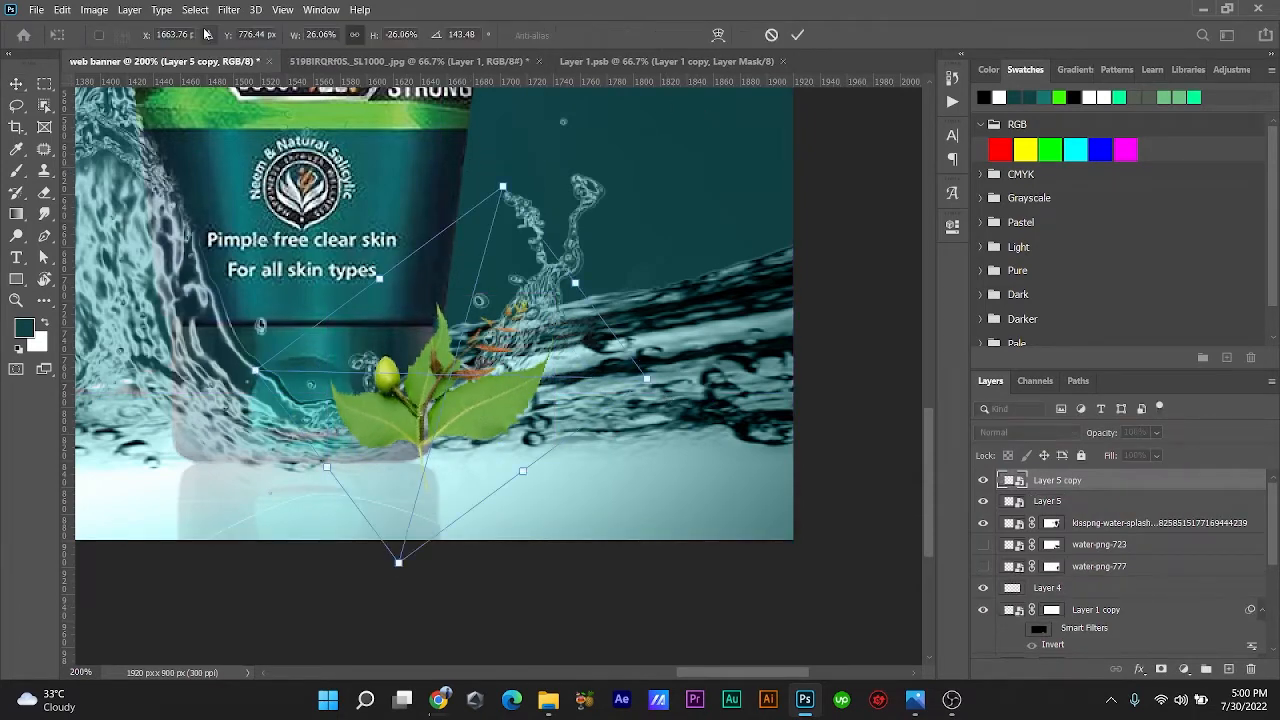
left_click(62, 9)
mouse_move(140, 366)
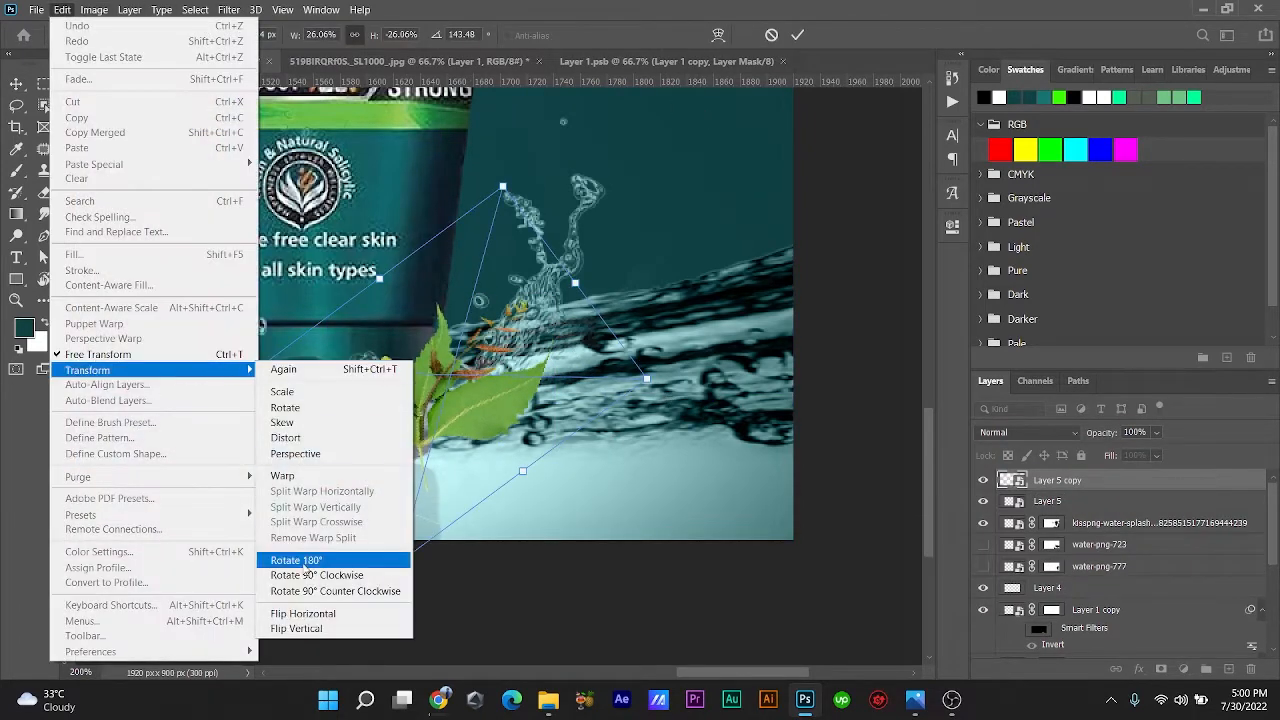
left_click(300, 628)
mouse_move(452, 366)
left_mouse_down()
mouse_move(455, 585)
mouse_move(455, 548)
left_mouse_up()
key("Return")
Step: Set the leaf reflection's opacity to 20% and select the original leaf layer
key("b")
left_click_drag(1157, 434, 1118, 453)
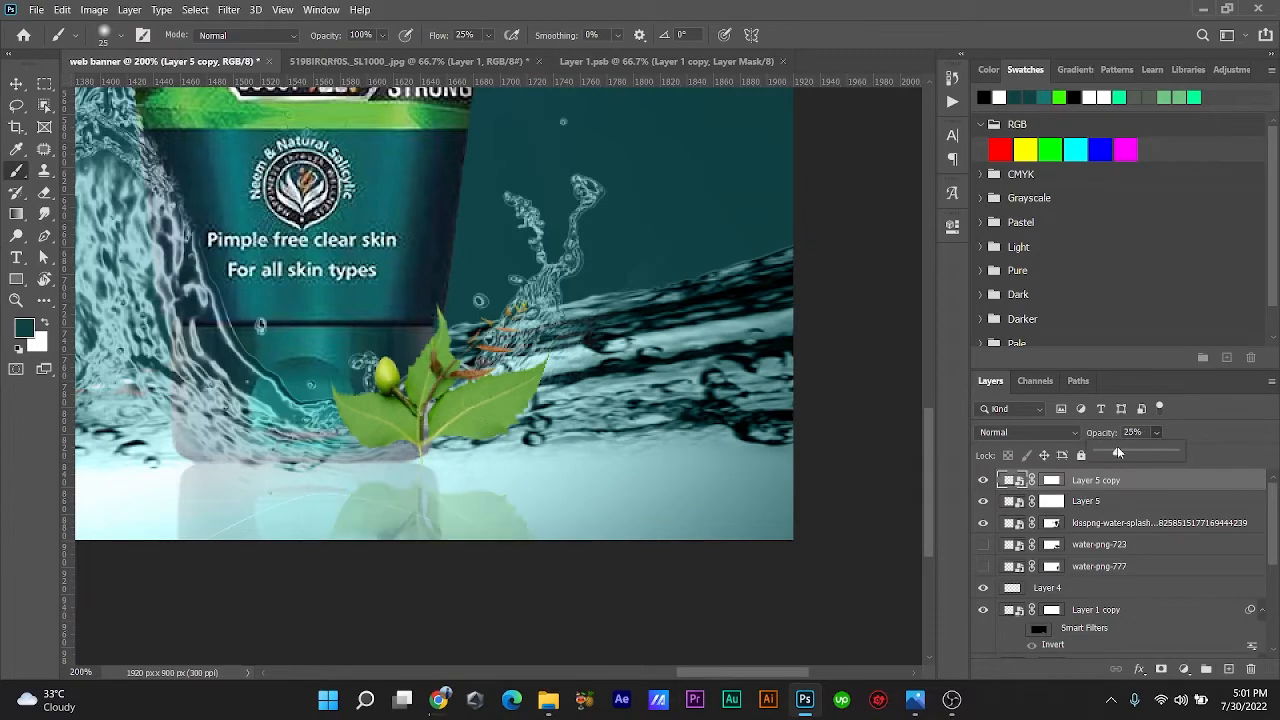
left_click(620, 365, "alt")
left_click(620, 365, "alt")
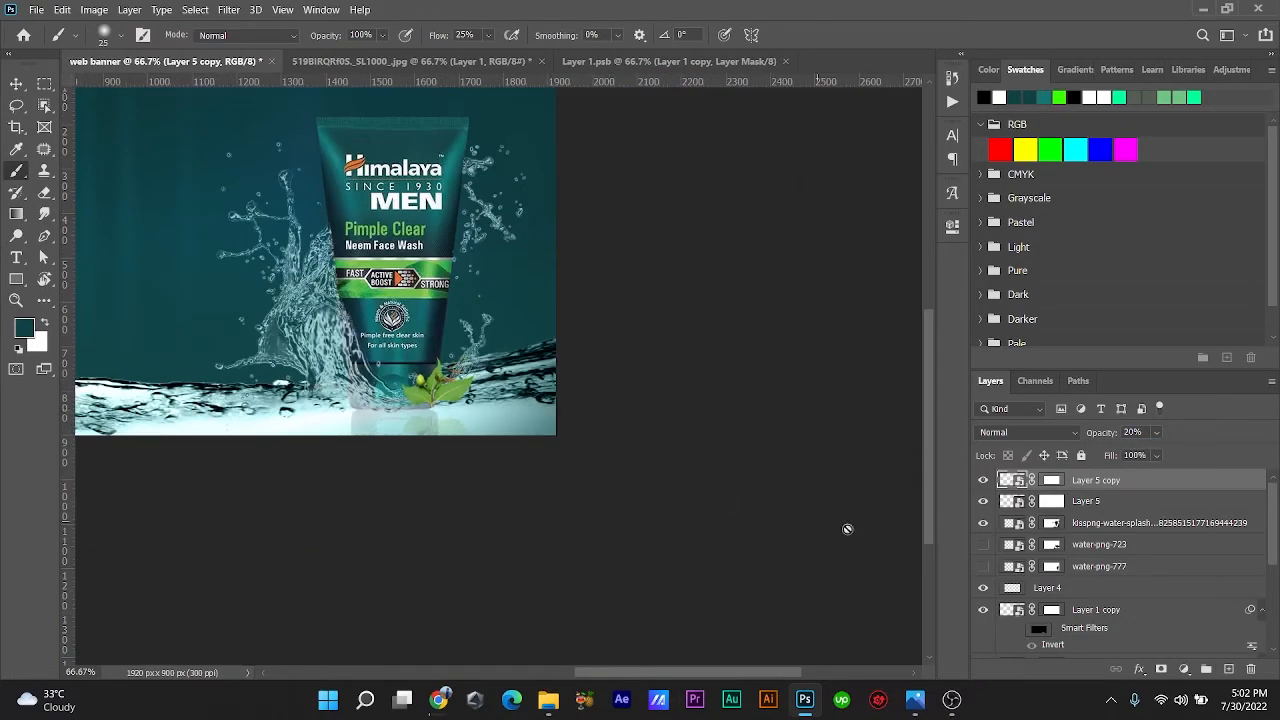
left_click(1076, 503)
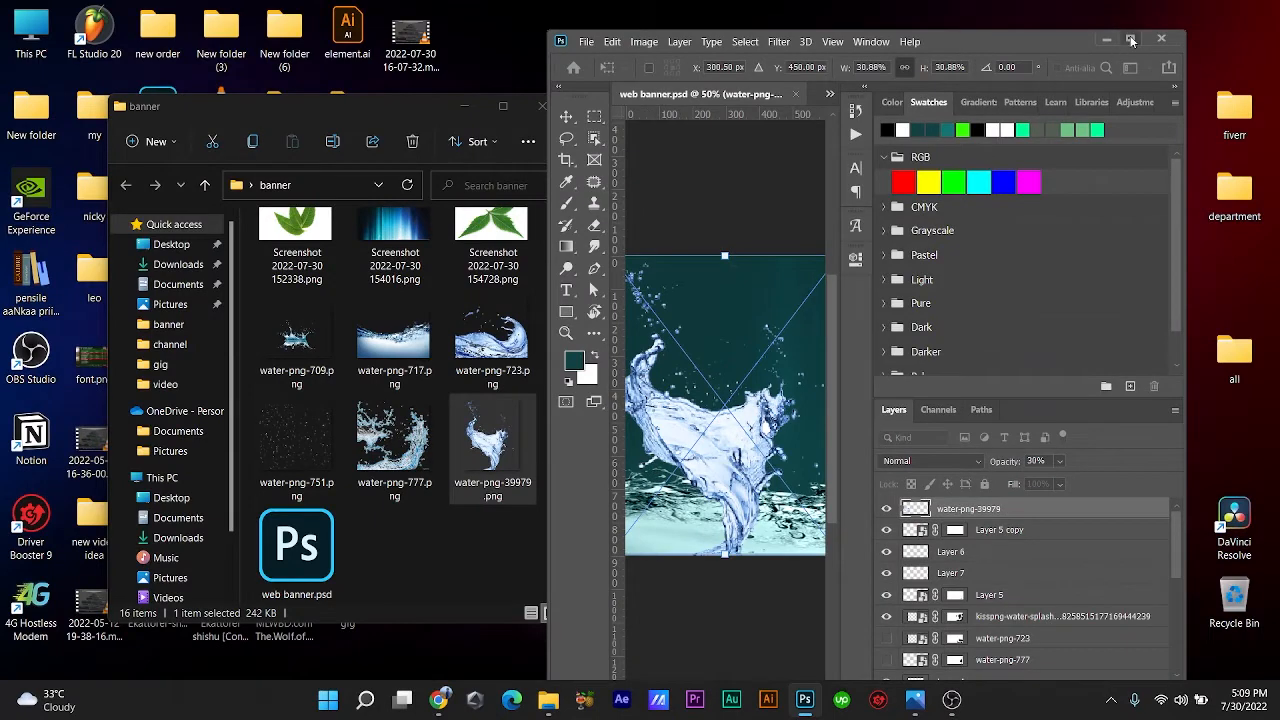
Step: Move the placed water-png-39979 splash over the tube and enlarge it to about 34.8%
left_click(1131, 40)
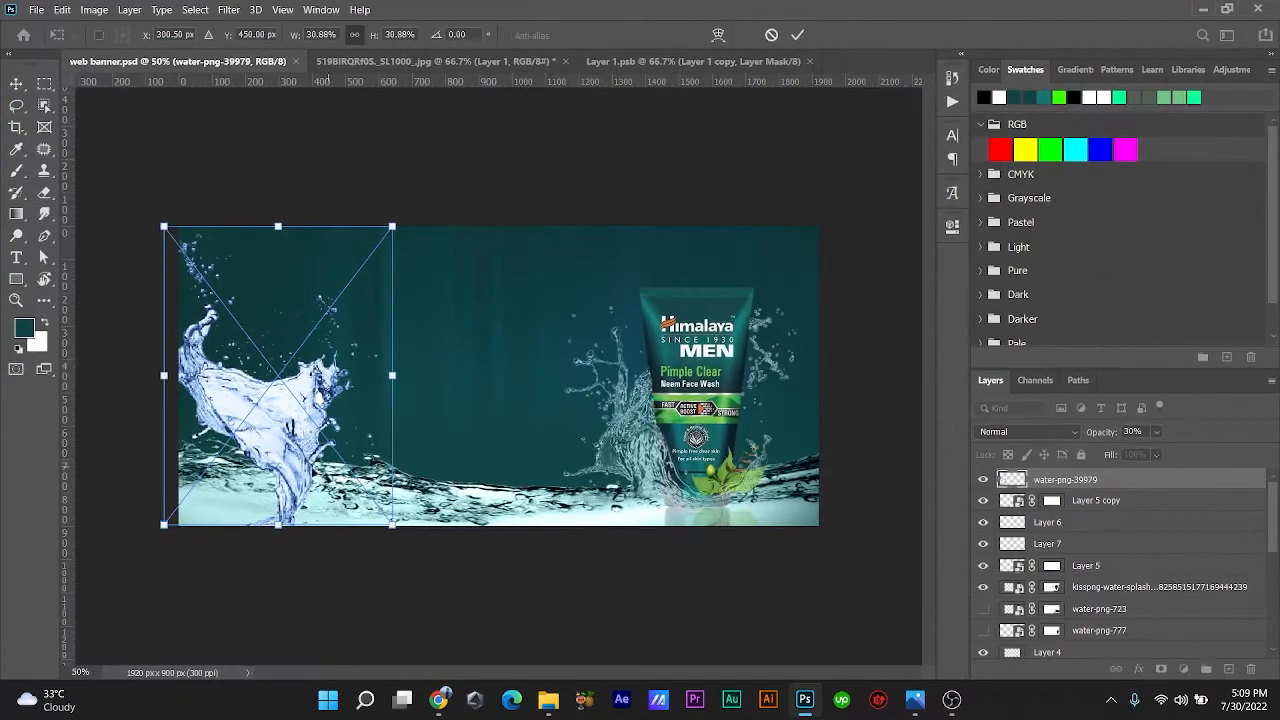
left_click_drag(218, 406, 611, 406)
left_click_drag(672, 225, 672, 189)
left_click(800, 35)
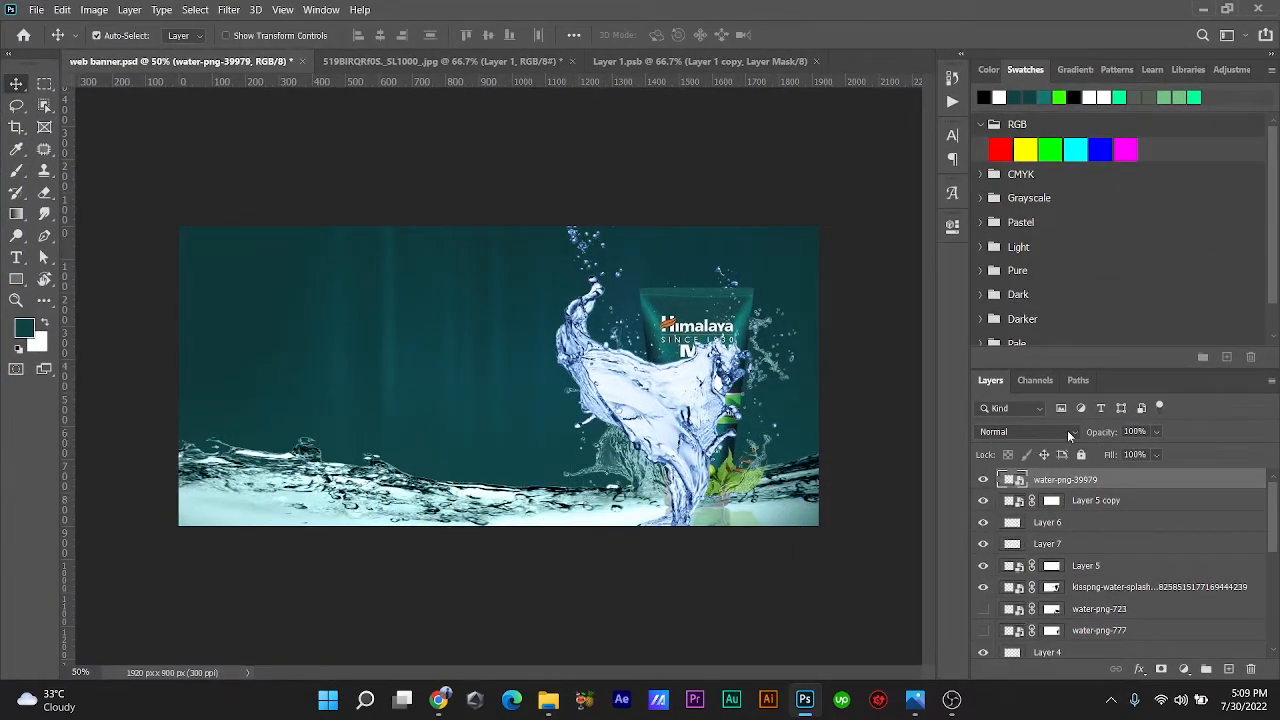
Step: Set the water-png-39979 splash's blend mode to Luminosity and flip it horizontally
left_click(1067, 431)
left_click(1012, 665)
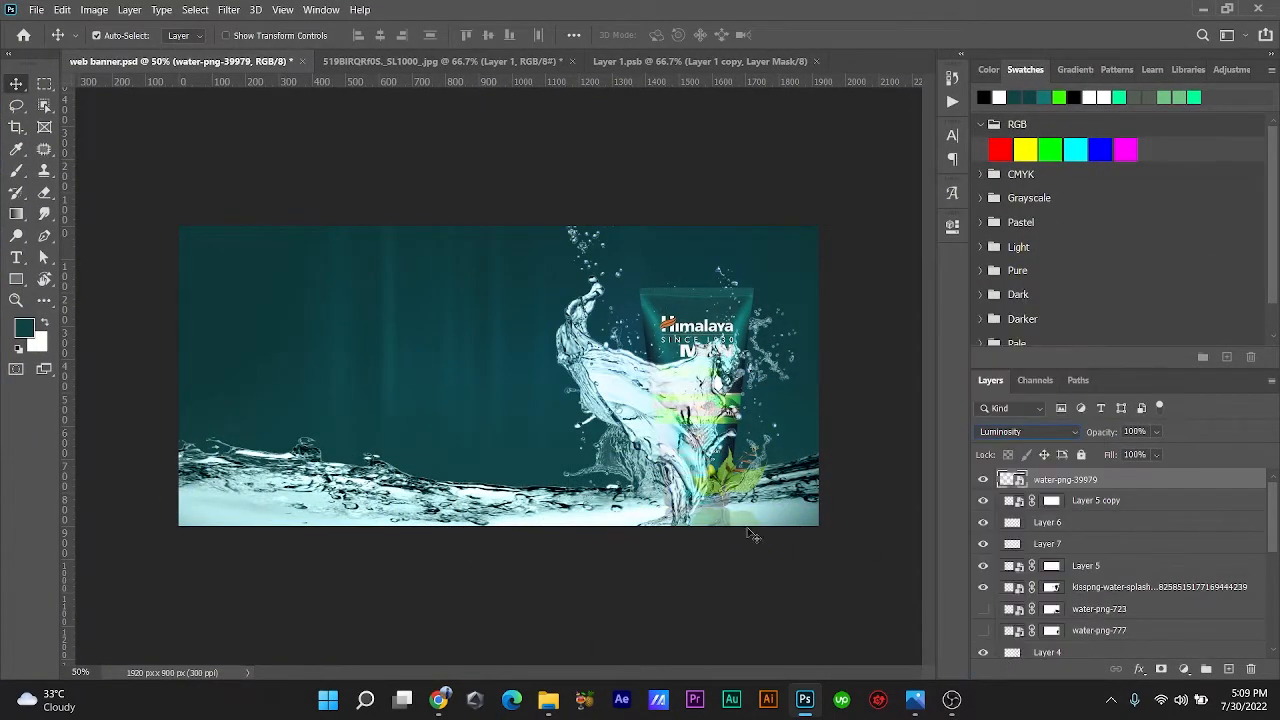
key("ctrl+t")
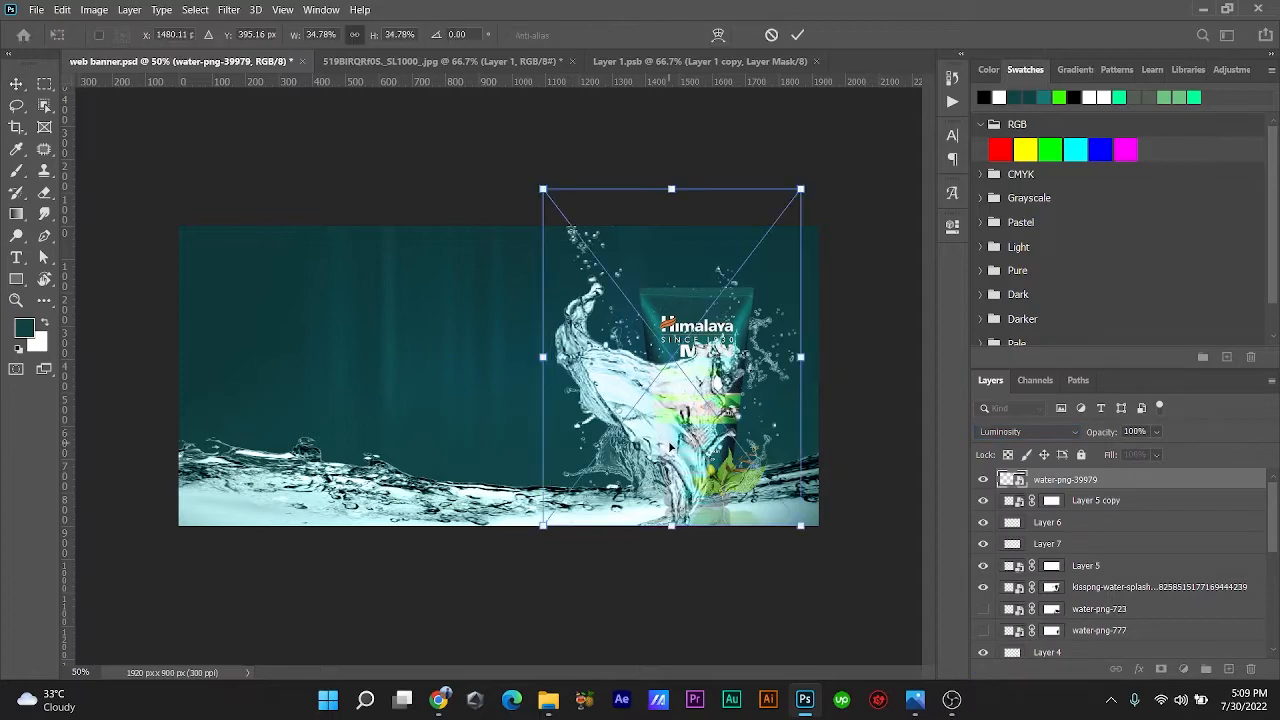
left_click(63, 11)
mouse_move(130, 370)
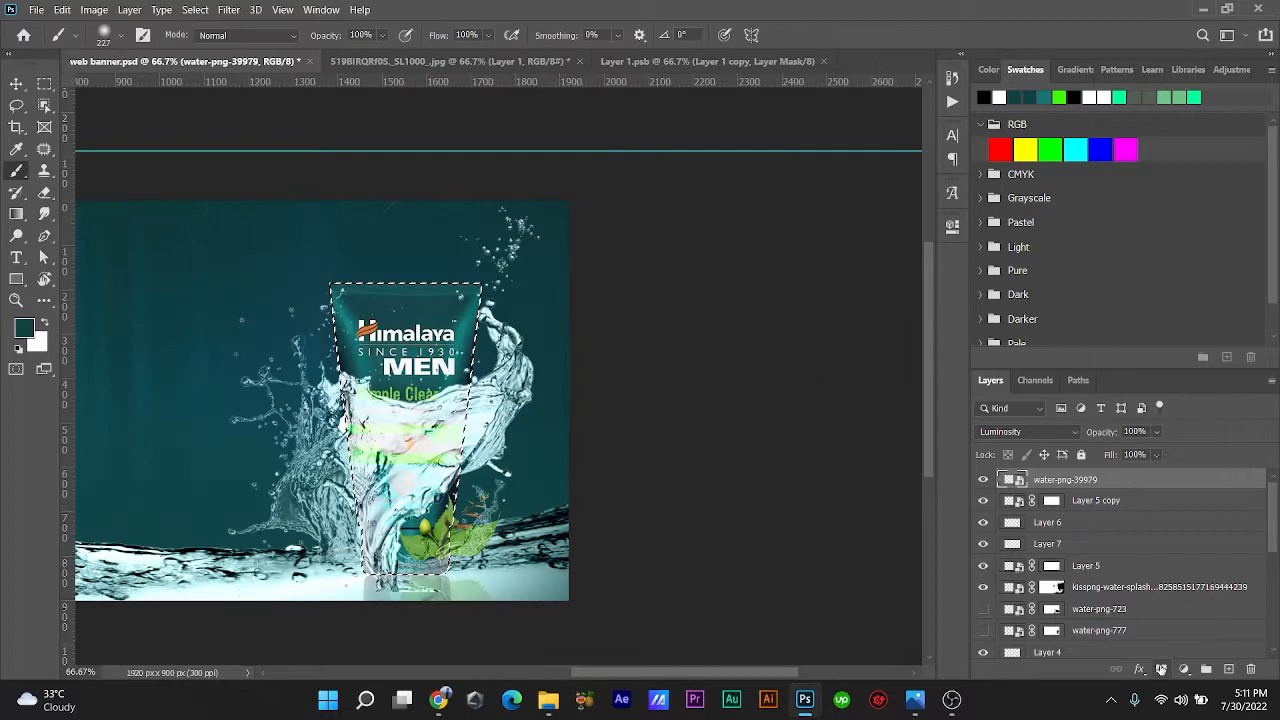
Step: Add a layer mask to the water-png-39979 splash from the tube selection and set the layer's opacity to 71%
left_click(1161, 669)
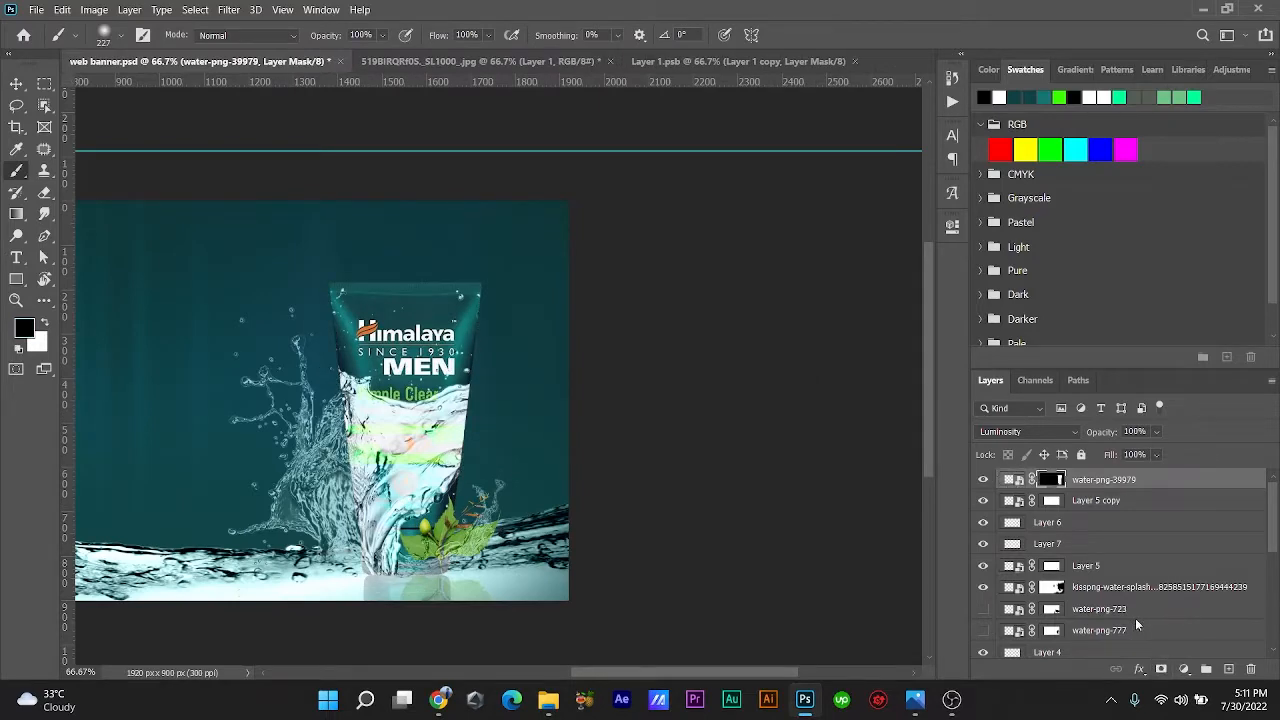
left_click(1156, 431)
left_click_drag(1150, 456, 1125, 456)
key("ctrl+0")
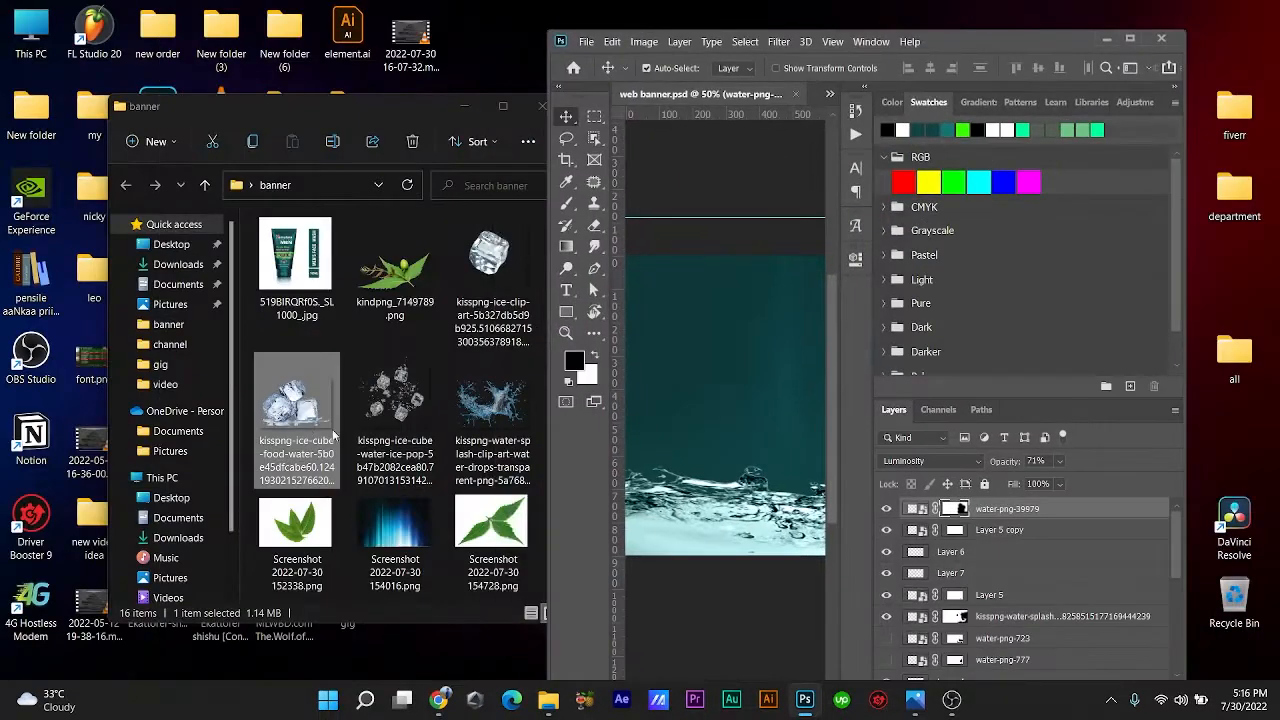
Step: Place the kisspng ice-cube-food-water image from the banner folder and shrink it in front of the tube's base
left_click_drag(333, 433, 720, 390)
left_click(1130, 38)
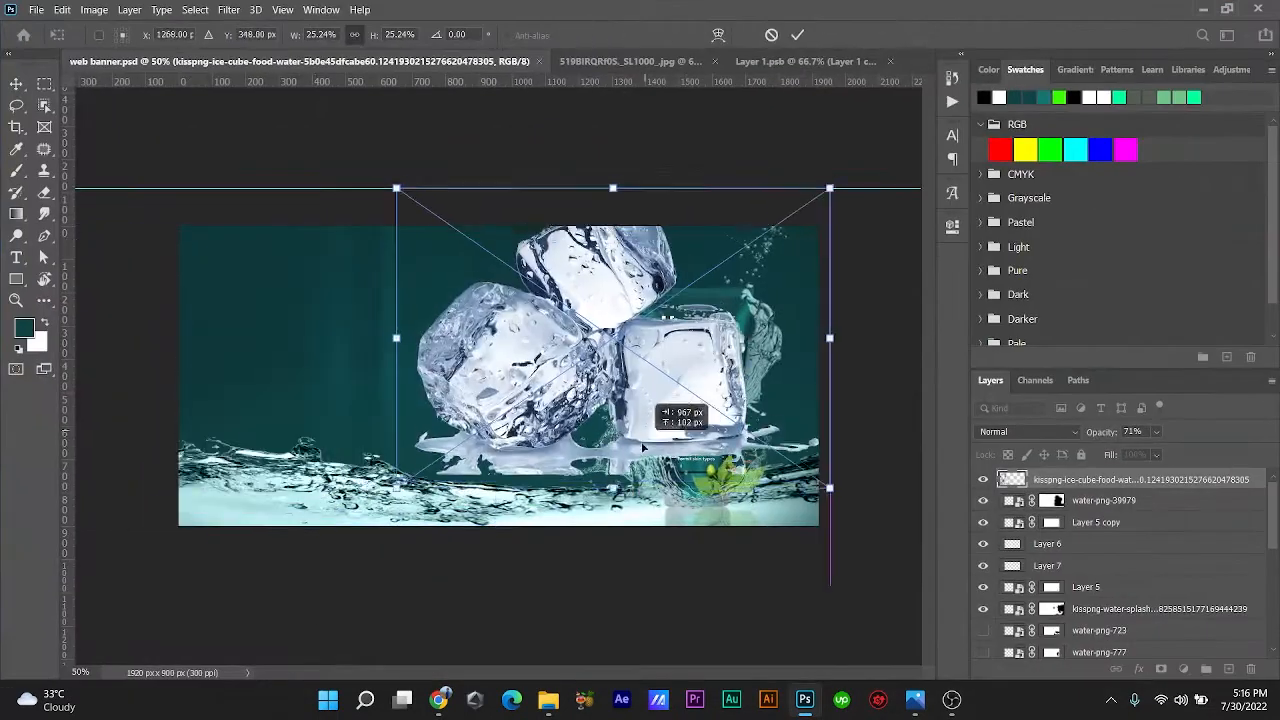
left_click_drag(643, 447, 618, 497)
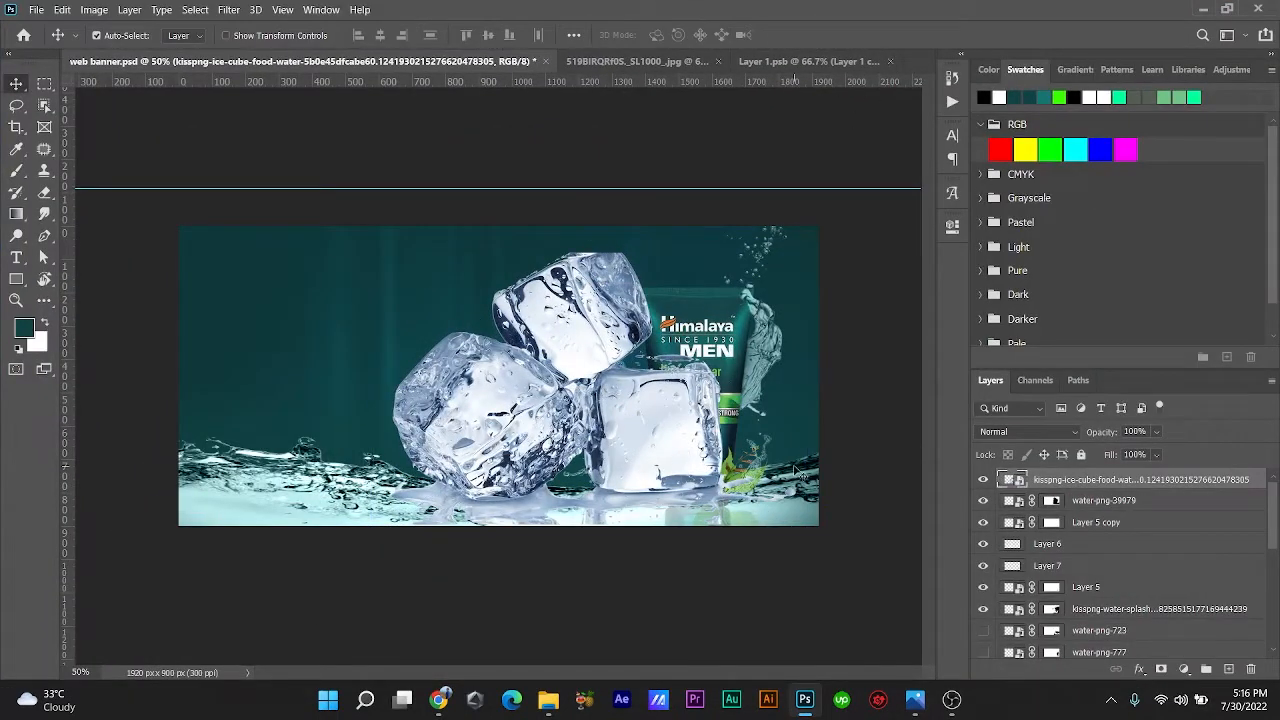
key("ctrl+t")
key("ctrl+plus")
left_click_drag(274, 180, 509, 334)
left_click(799, 34)
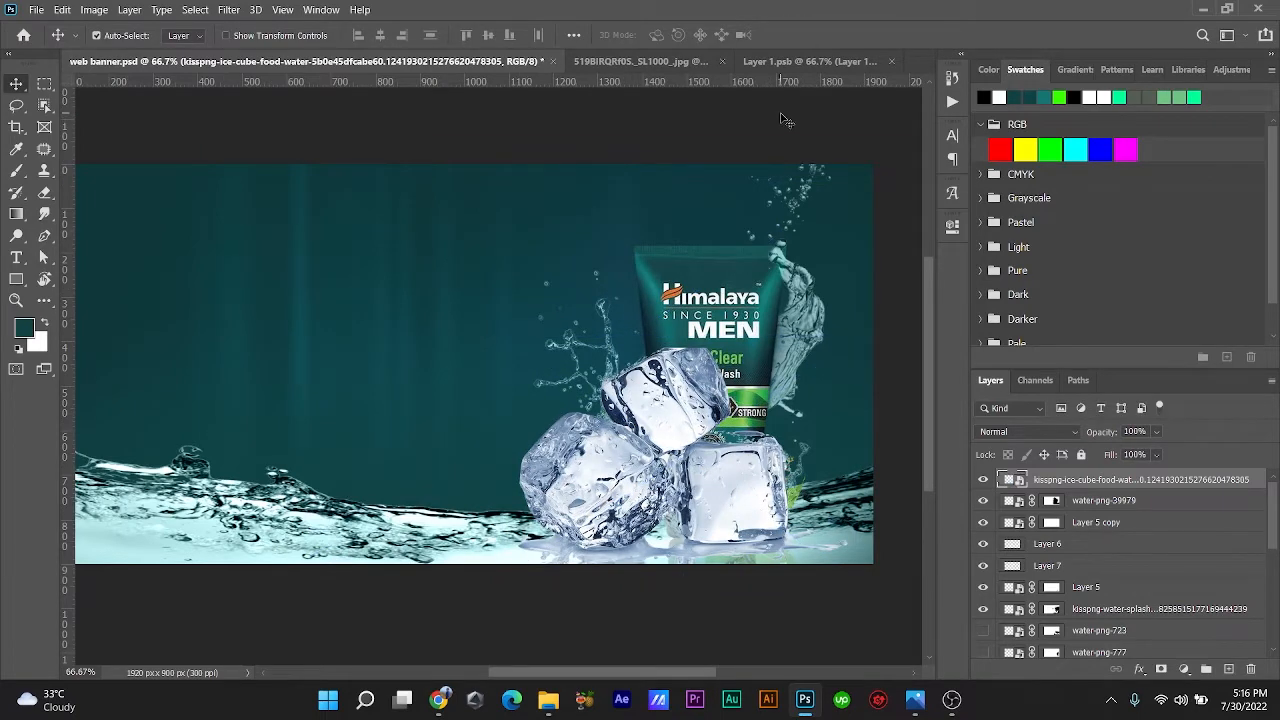
Step: Shrink the ice cubes to about 5.2% at the left of the tube's base and set their blend mode to Luminosity
key("ctrl+t")
left_click_drag(501, 338, 686, 463)
left_click_drag(793, 539, 706, 515)
left_click_drag(603, 440, 650, 474)
left_click_drag(715, 524, 649, 537)
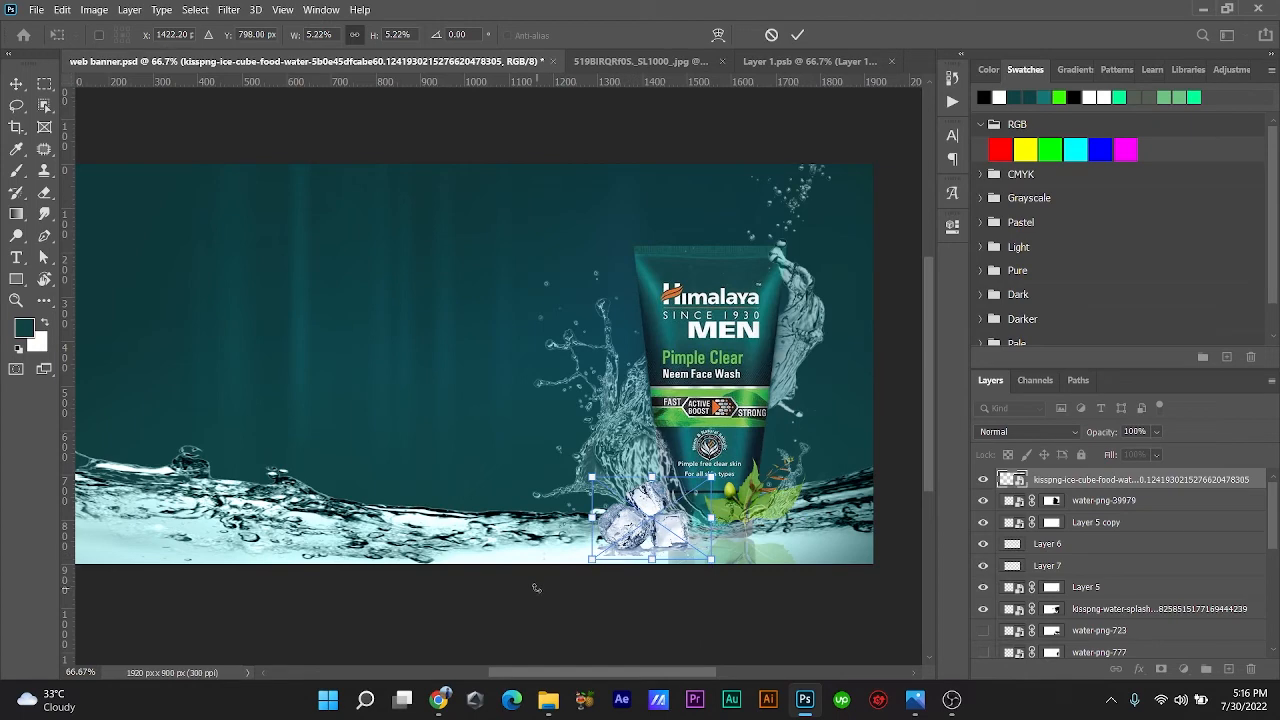
left_click(797, 35)
left_click(1028, 431)
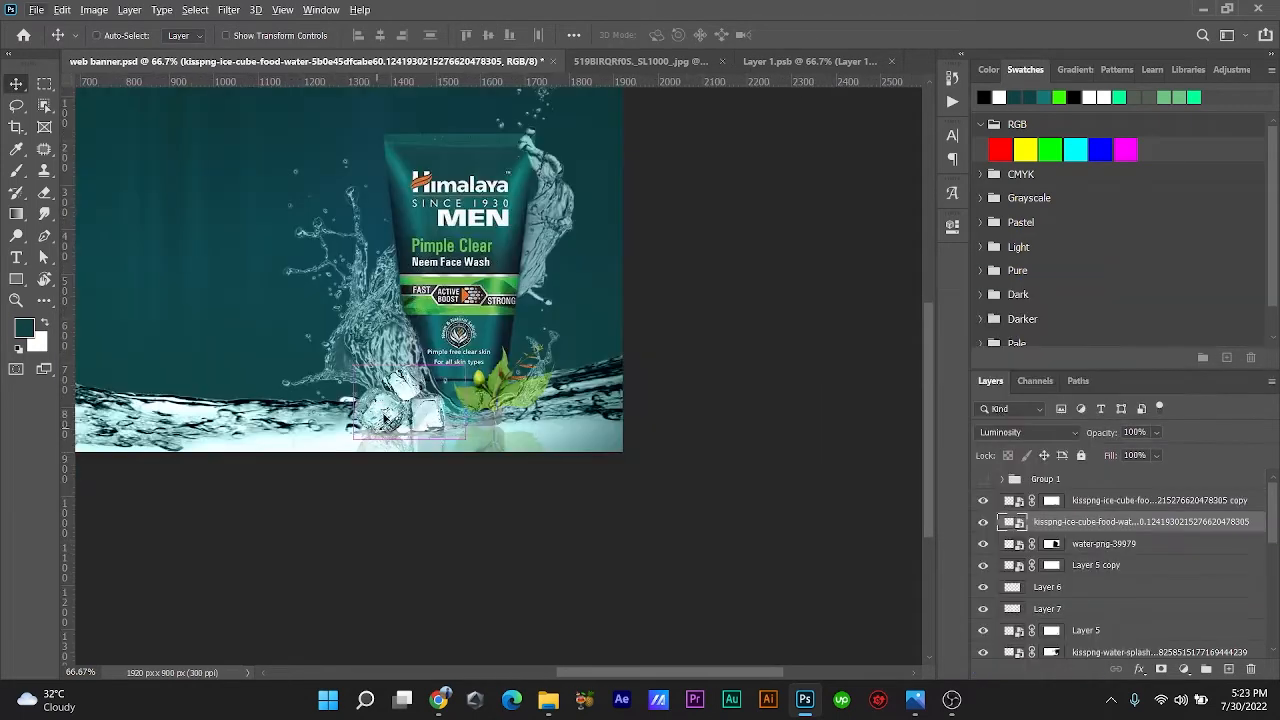
Step: Duplicate the ice cubes into the banner's lower right corner and give the copy a layer mask above Group 1
left_click_drag(390, 420, 552, 432)
scroll(553, 417, "up", 2)
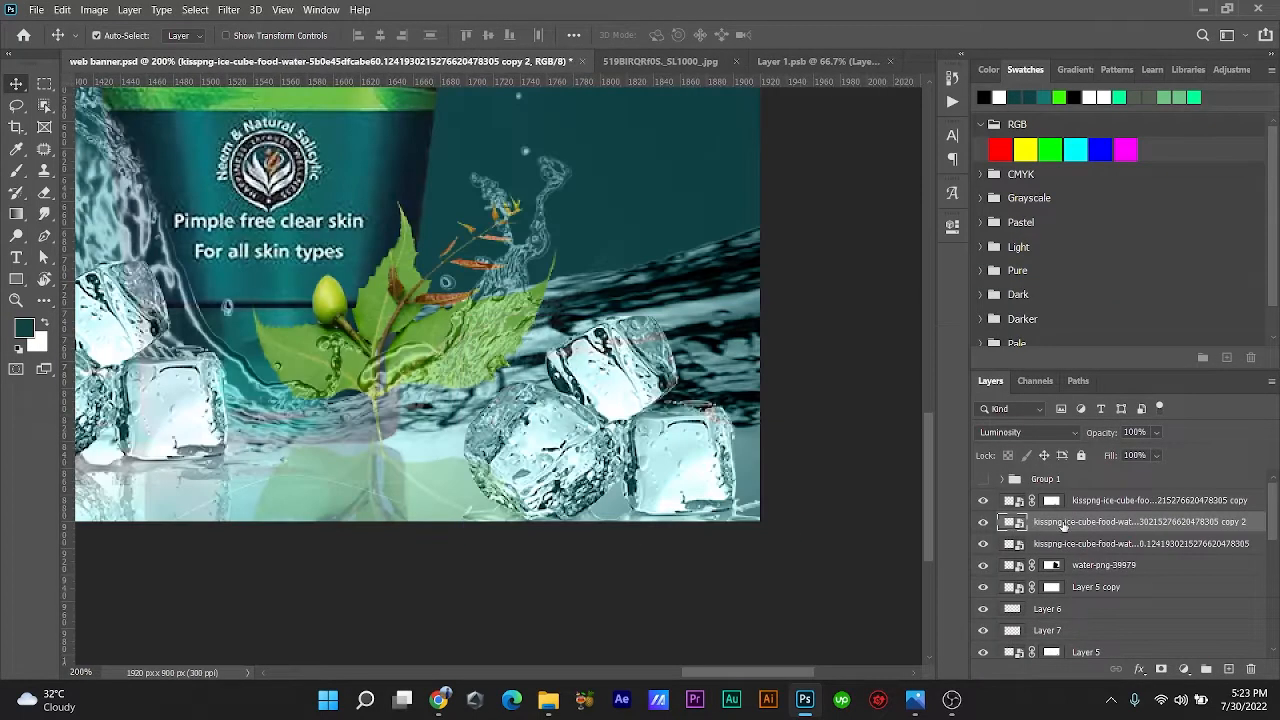
left_click_drag(1022, 522, 1090, 470)
left_click(1161, 669)
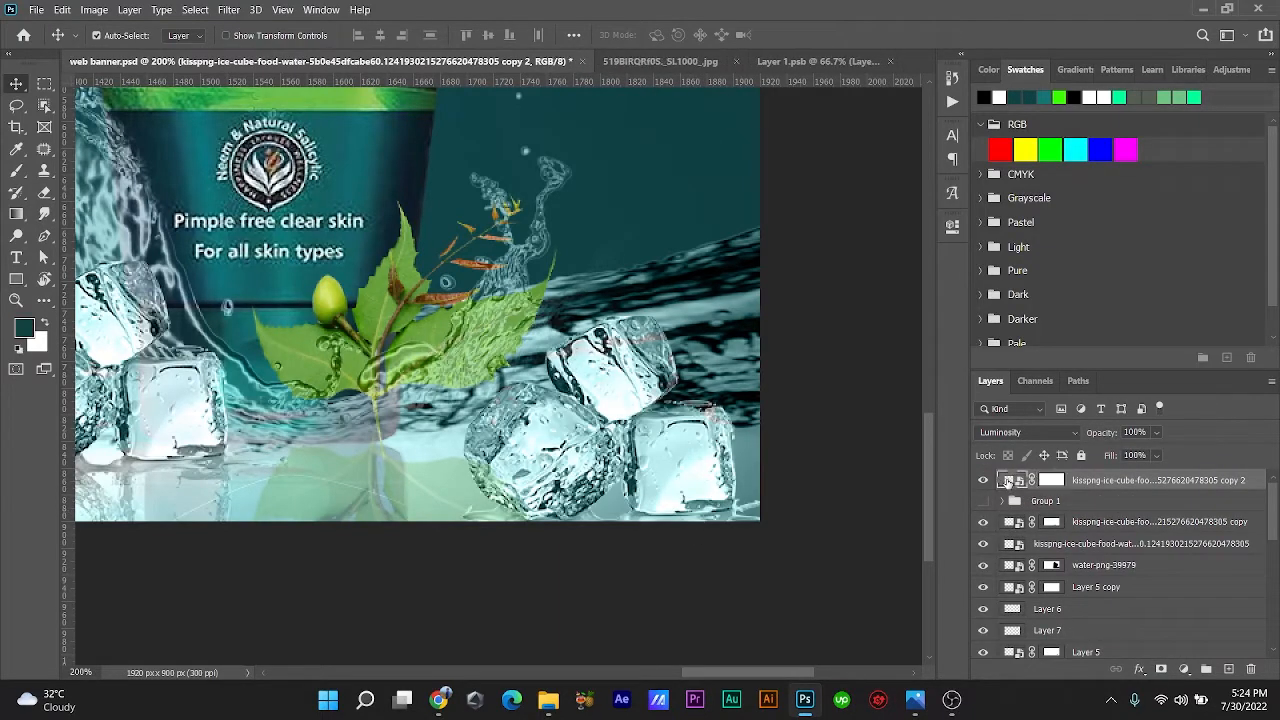
Step: Flip the ice cube copy vertically, scale it to about 87%, and mask away its unwanted cube with a black brush
key("ctrl+t")
left_click(61, 9)
mouse_move(150, 370)
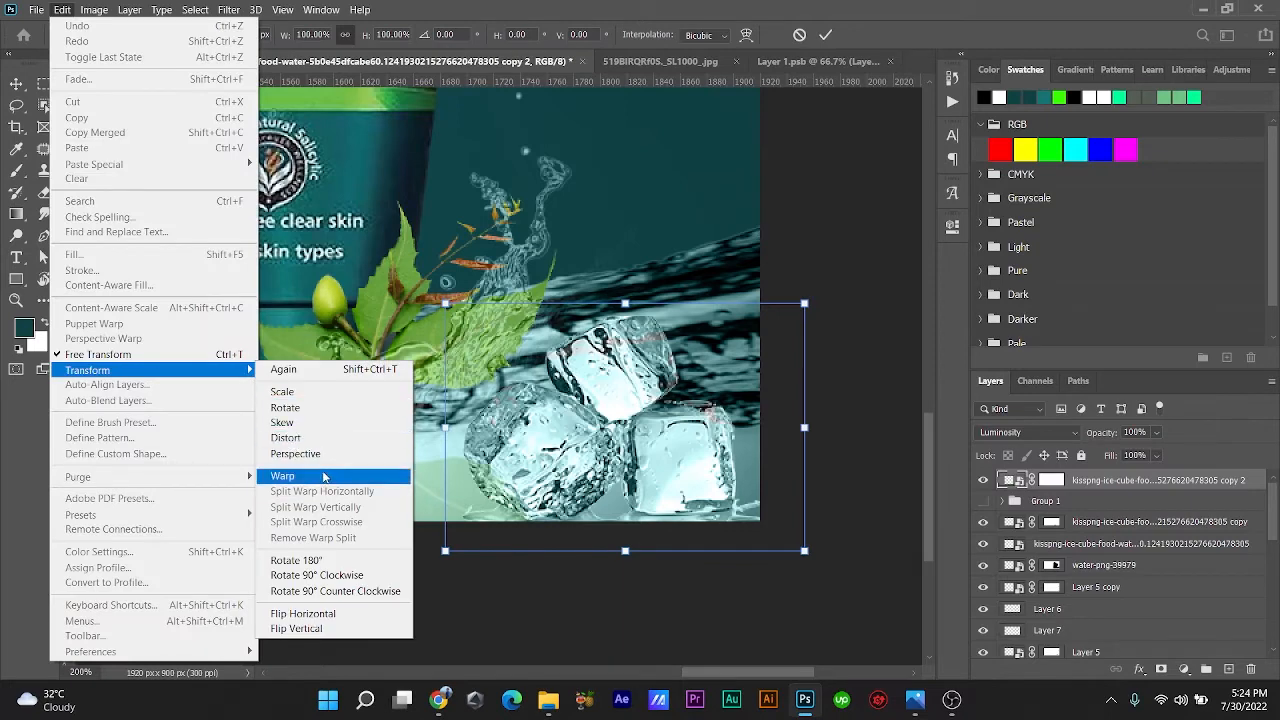
left_click(320, 628)
left_click_drag(650, 408, 611, 465)
left_click_drag(766, 608, 723, 566)
left_click_drag(596, 489, 645, 483)
left_click_drag(650, 416, 626, 445)
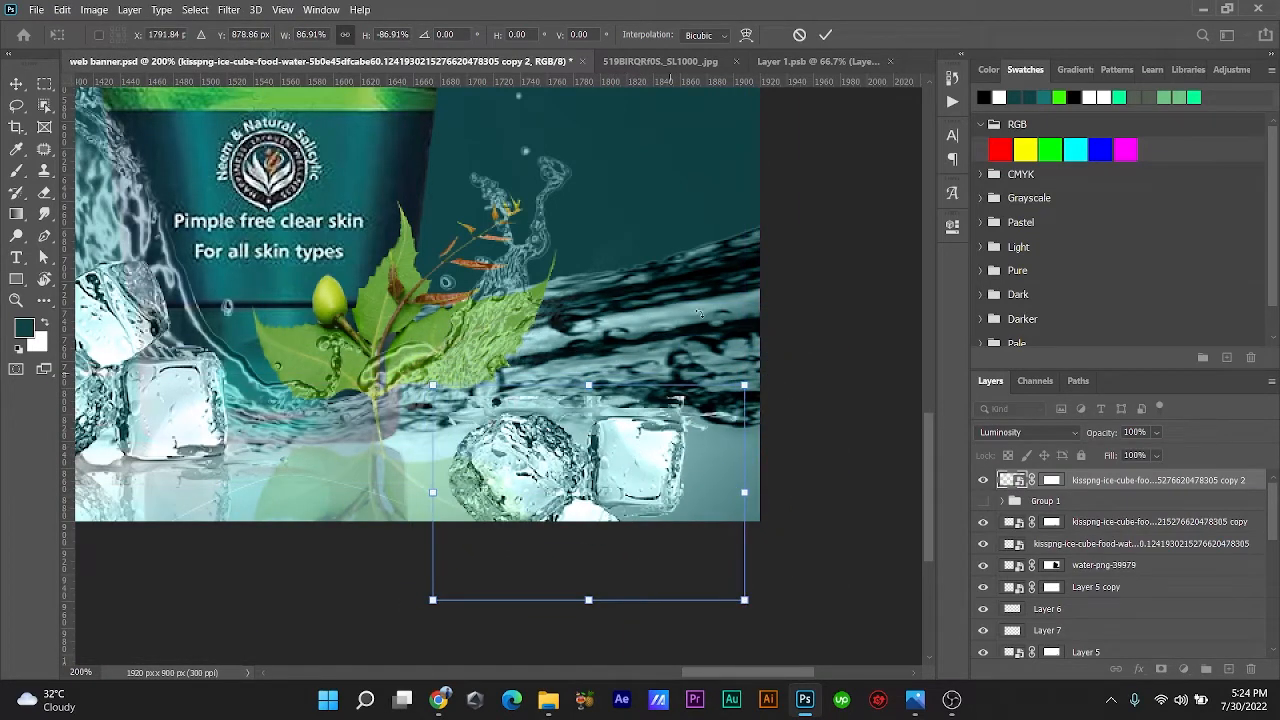
key("Return")
key("b")
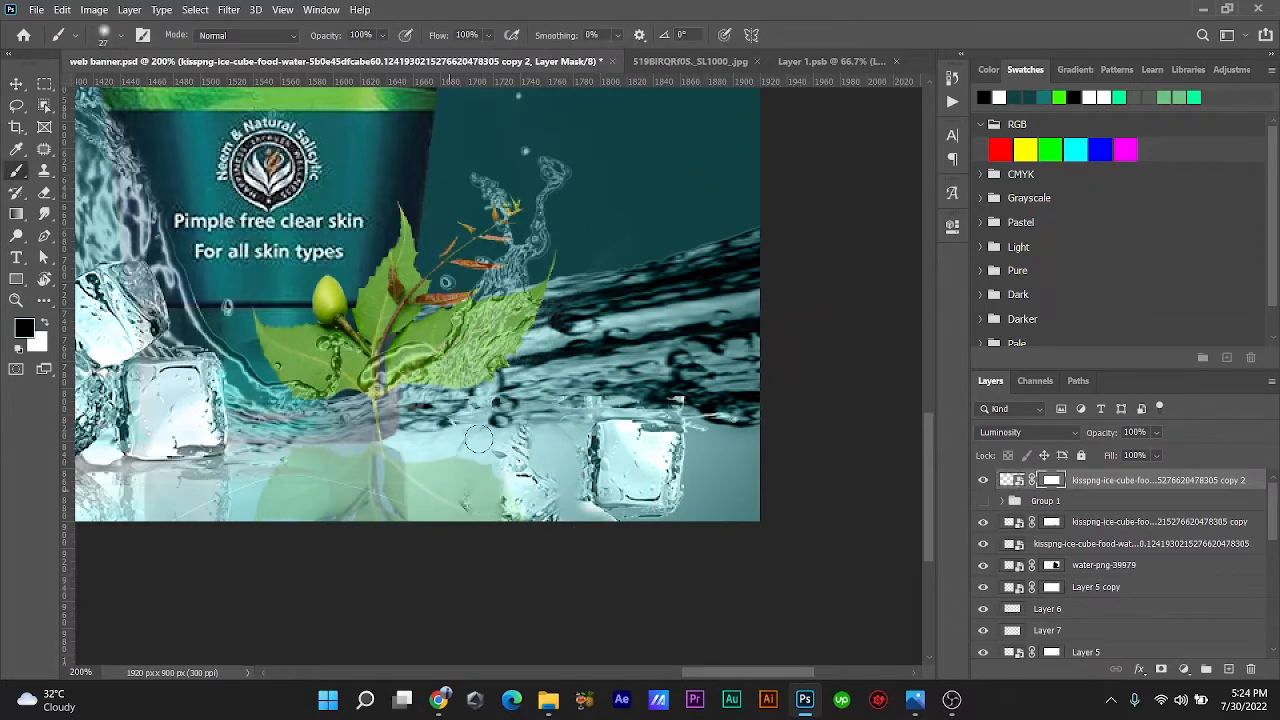
scroll(754, 425, "up", 2)
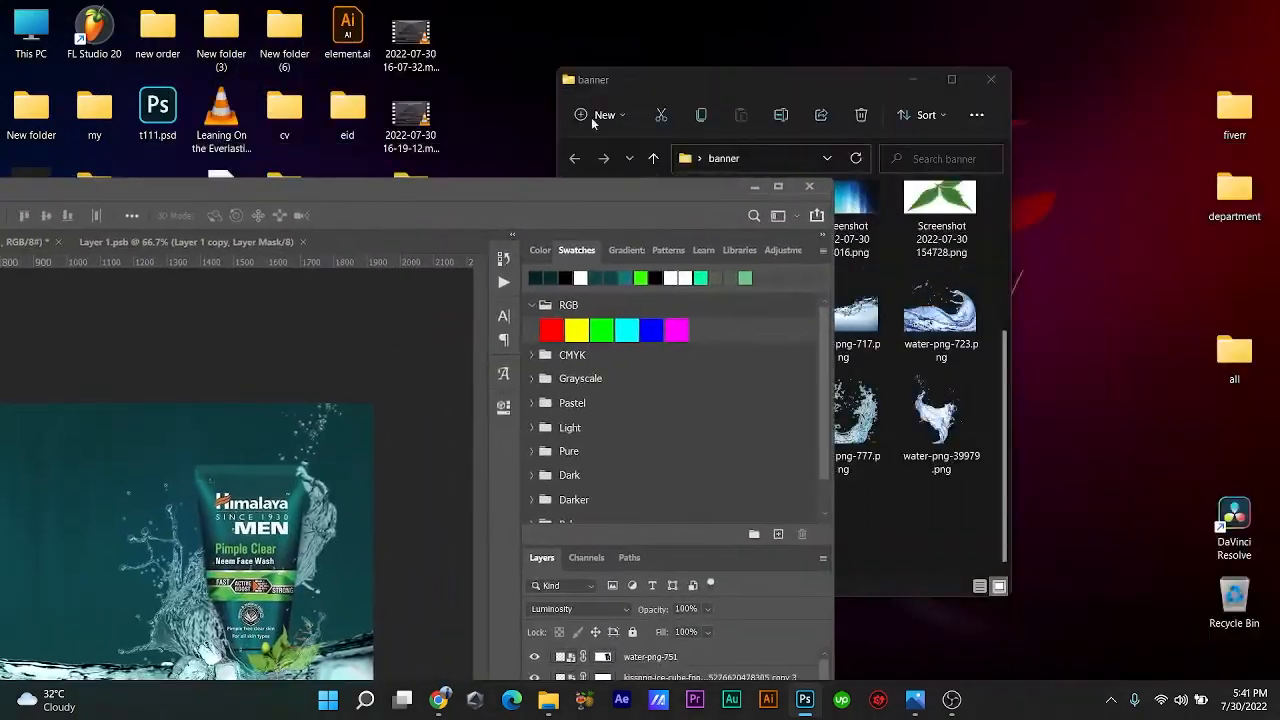
Step: Open Screenshot 2022-07-30 154728.png from the banner folder and select only the lower right neem leaf with Quick Selection
left_click(591, 117)
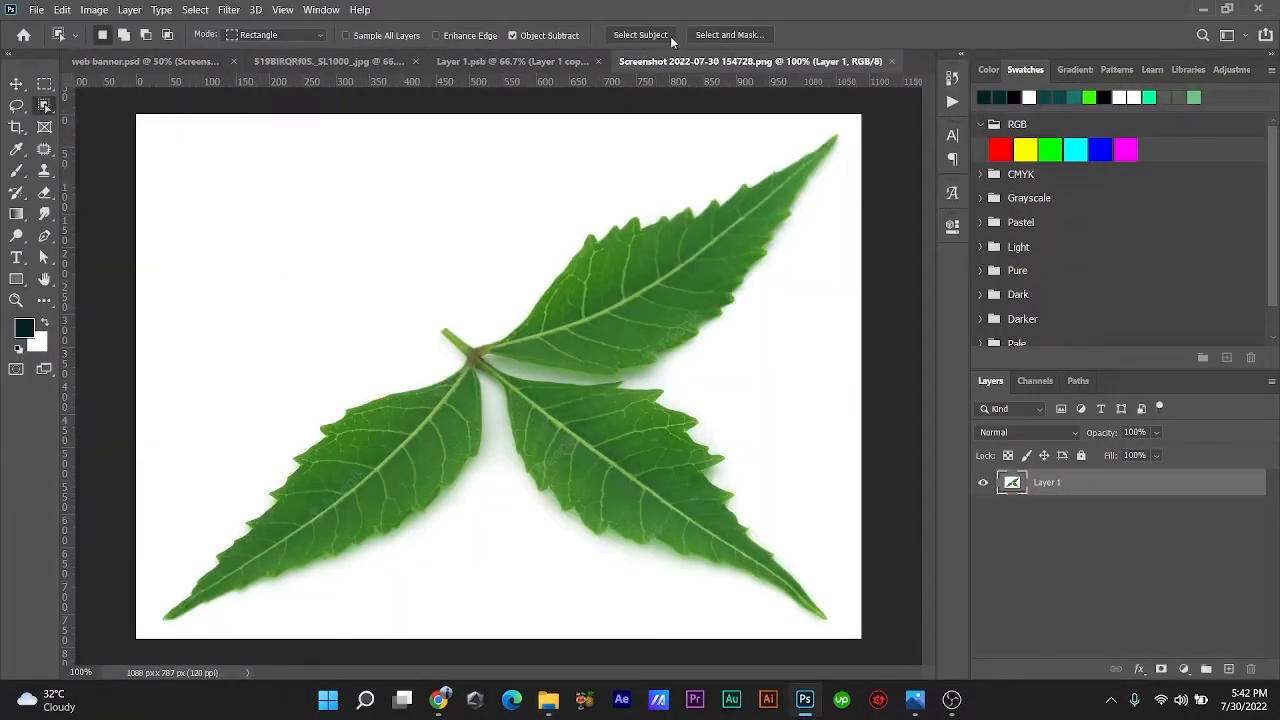
left_click(671, 39)
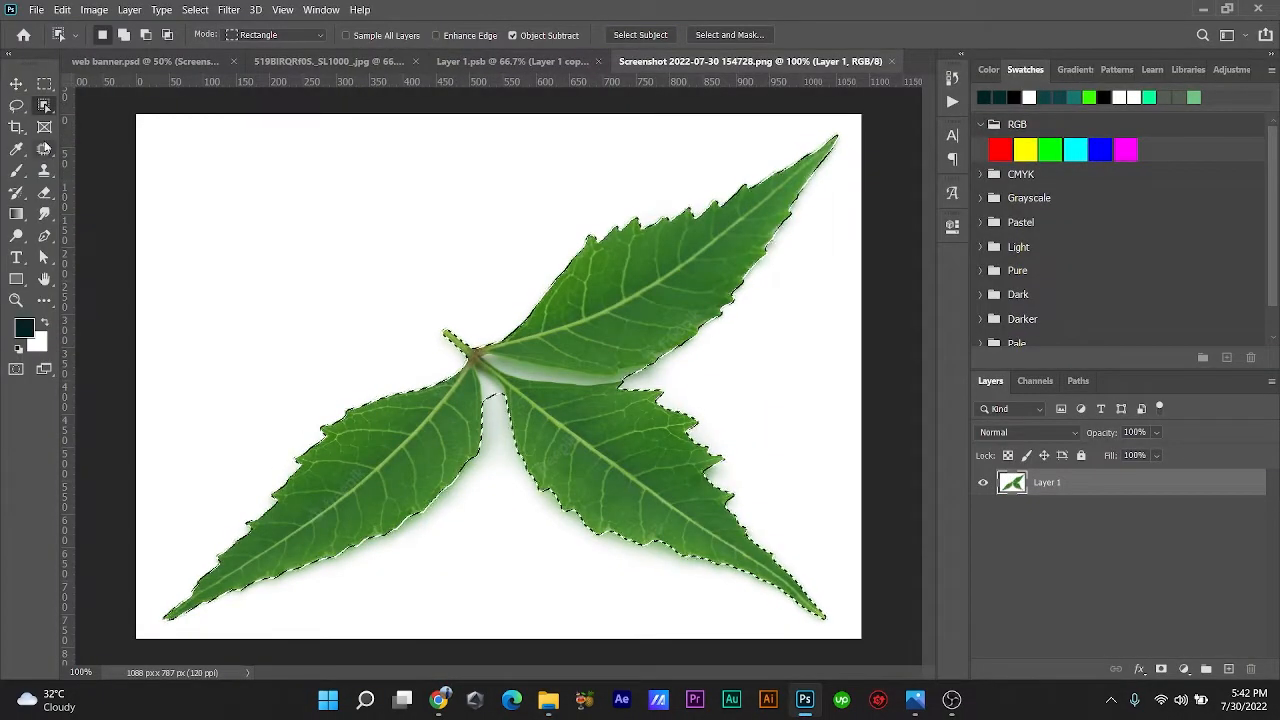
key("shift+w")
mouse_move(213, 601)
left_mouse_down()
mouse_move(393, 378)
mouse_move(534, 251)
left_mouse_up()
Step: Refine the leaf selection around its stem using a Quick Selection brush reduced to 15 px
scroll(692, 485, "up", 3)
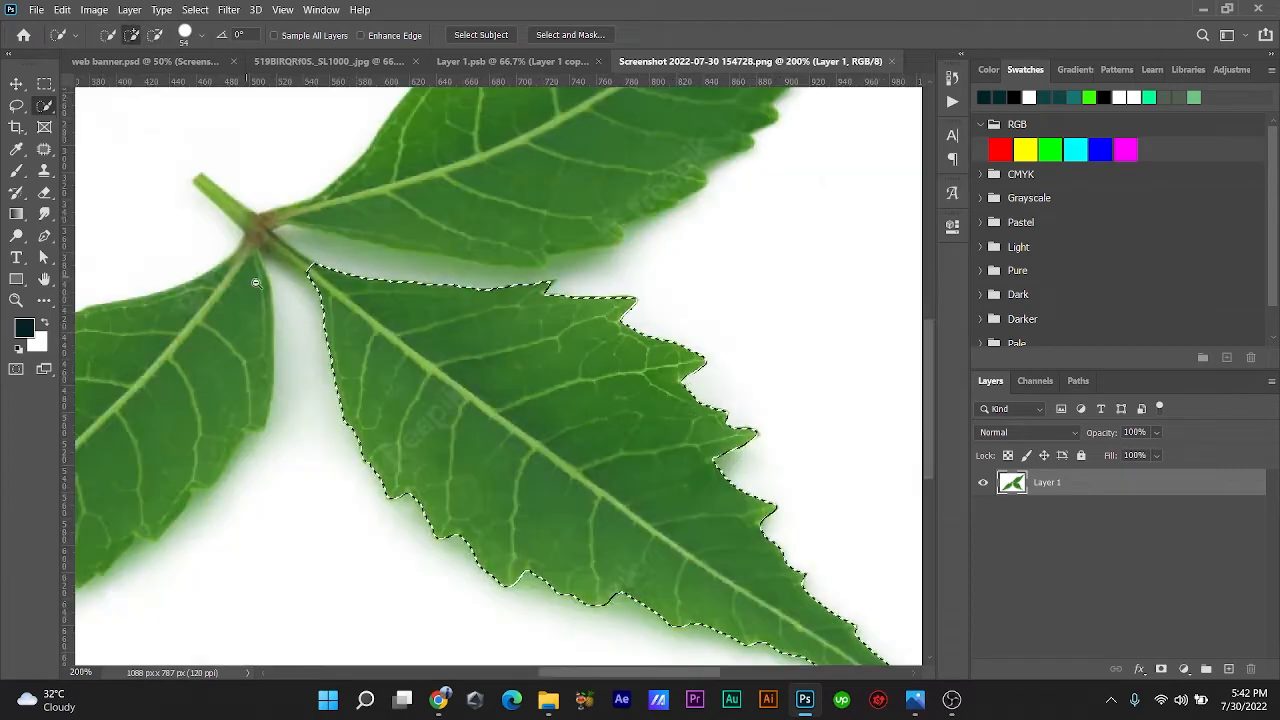
scroll(250, 286, "up", 4)
key("bracketleft")
key("bracketleft")
key("bracketleft")
key("bracketleft")
key("bracketleft")
key("bracketleft")
key("bracketleft")
key("bracketleft")
left_click_drag(330, 215, 410, 179)
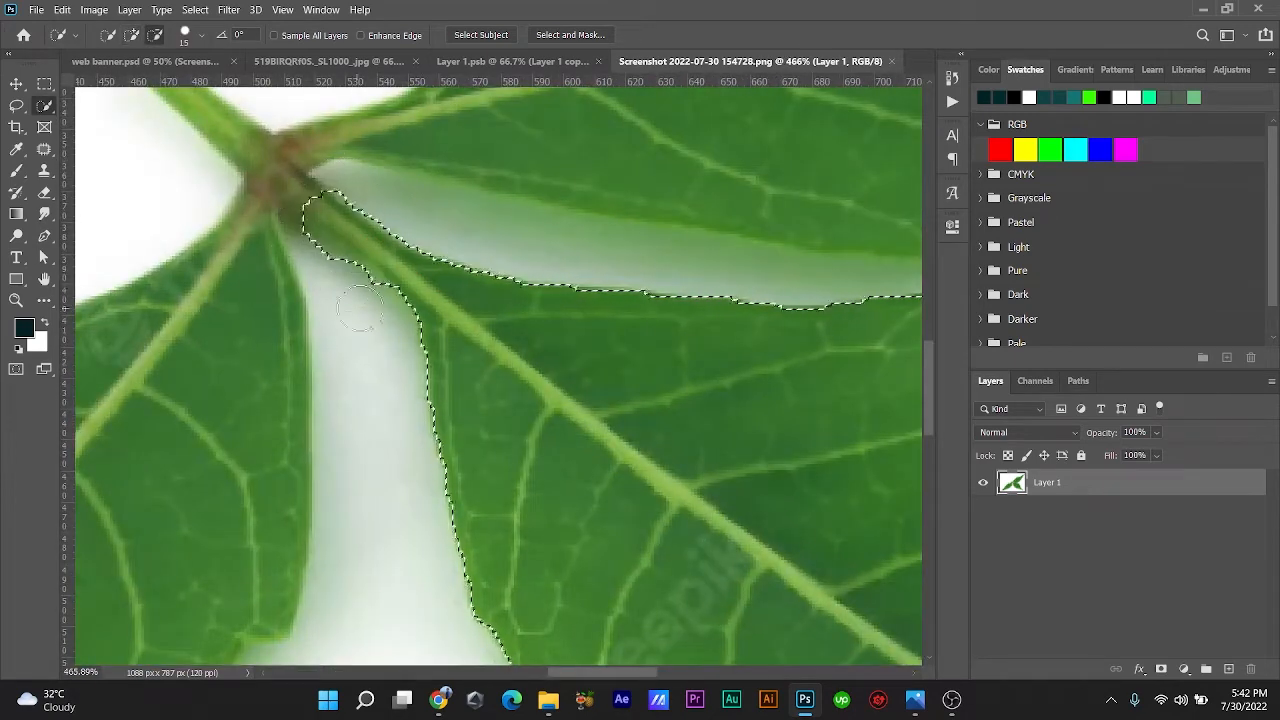
Step: Refine the leaf edge in Select and Mask with a 2 px radius and smoothing of 2, outputting a masked layer copy
key("ctrl+alt+r")
scroll(545, 275, "down", 6)
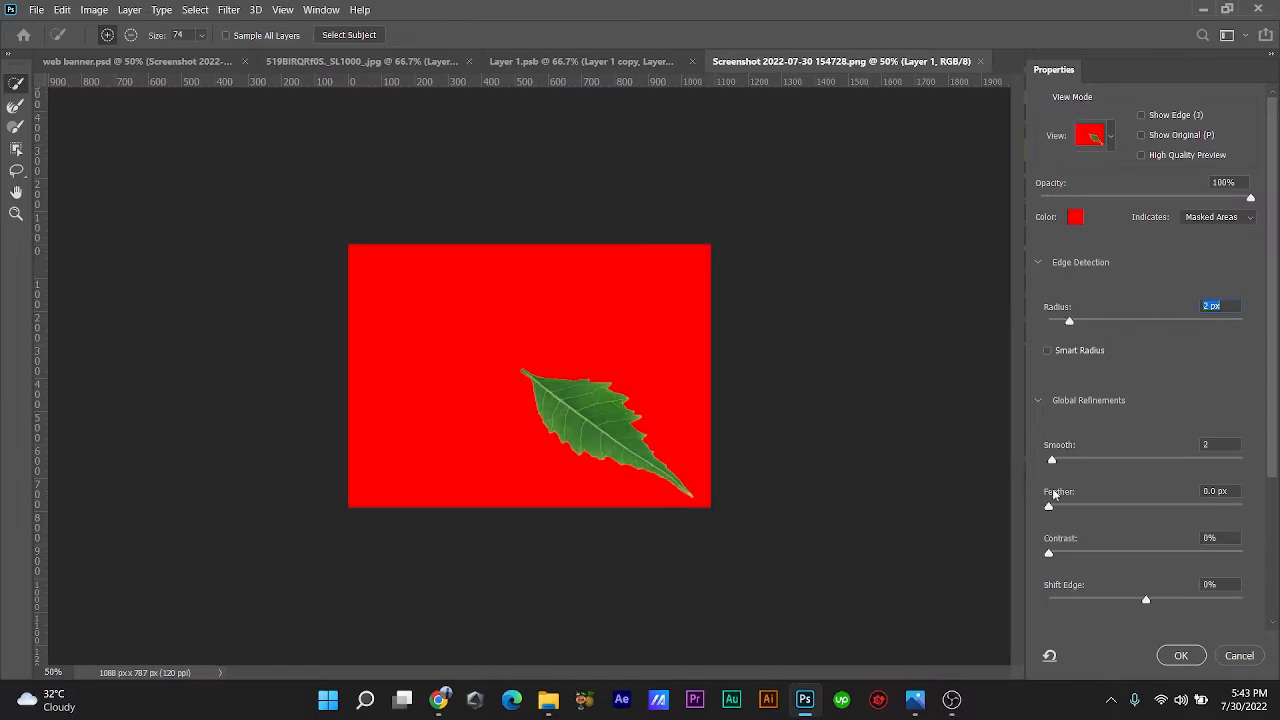
scroll(1053, 493, "down", 5)
left_click(1180, 655)
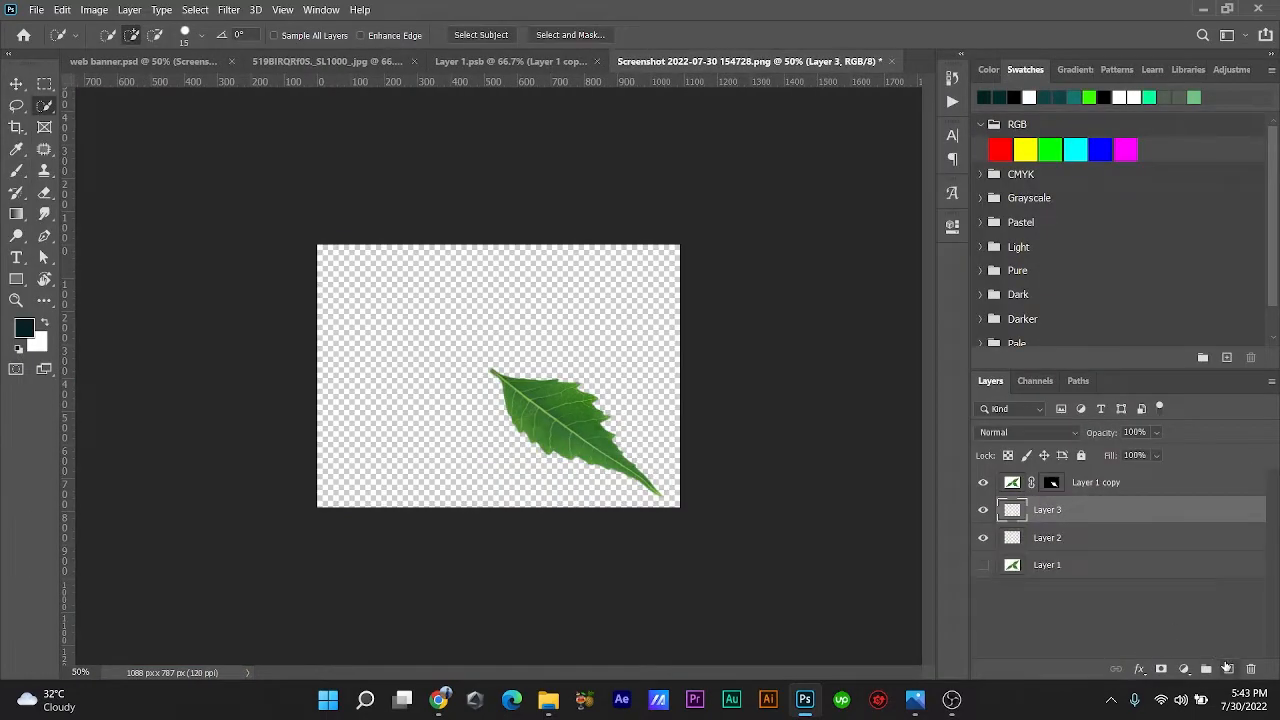
left_click(1184, 668)
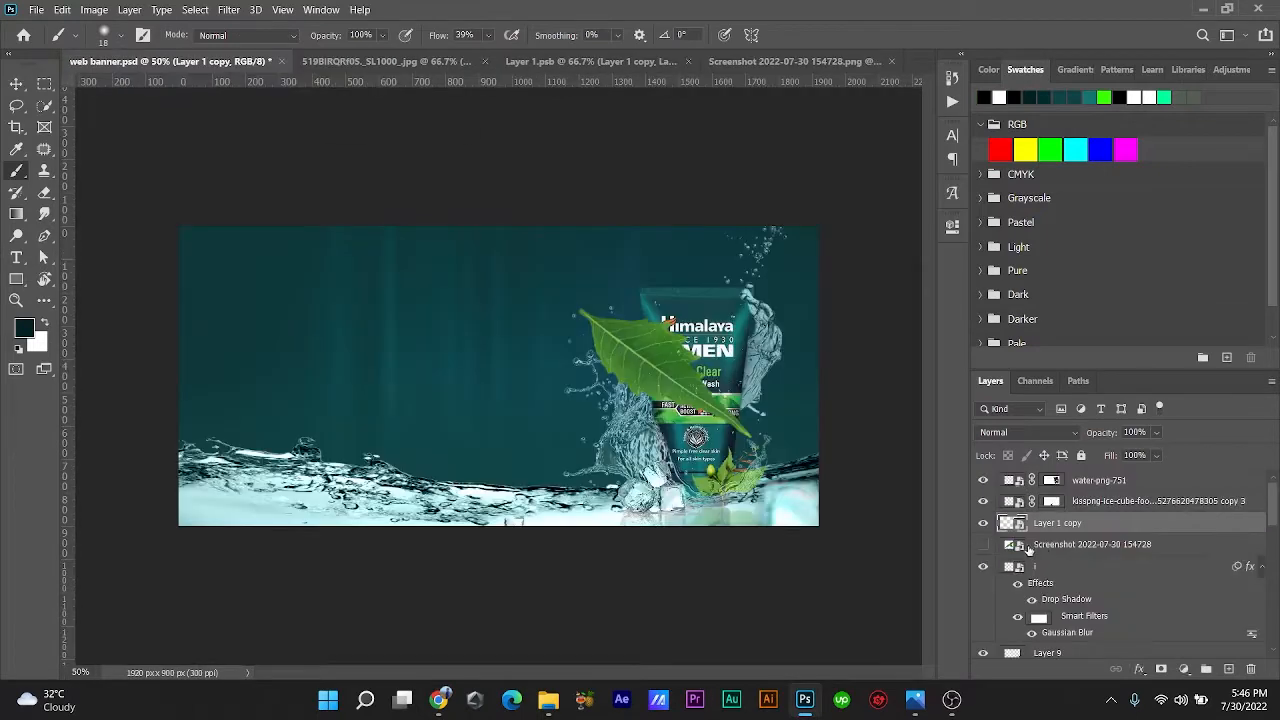
left_click(1046, 551)
key("Delete")
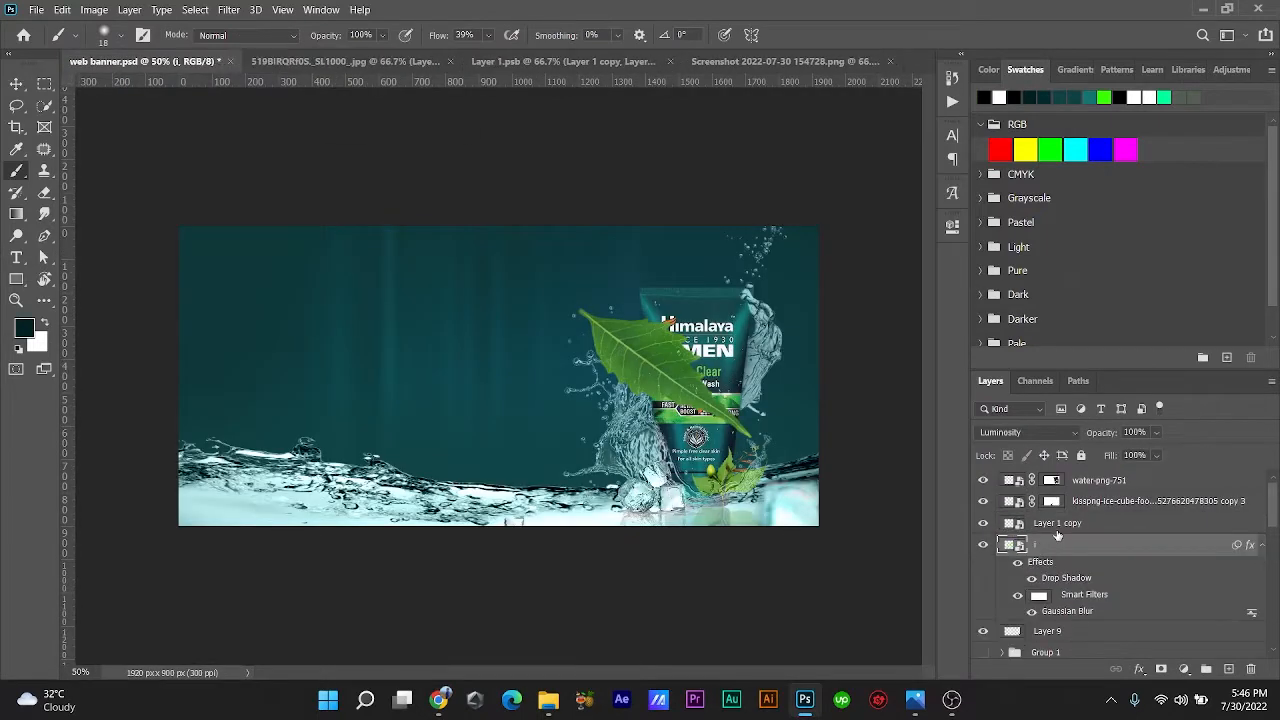
left_click_drag(1055, 532, 1081, 472)
left_click(15, 86)
left_click_drag(650, 351, 304, 429)
Step: Duplicate the leaf layer, scale the copy to about 20.4% and place it beside the tube's upper right
key("ctrl+j")
key("ctrl+t")
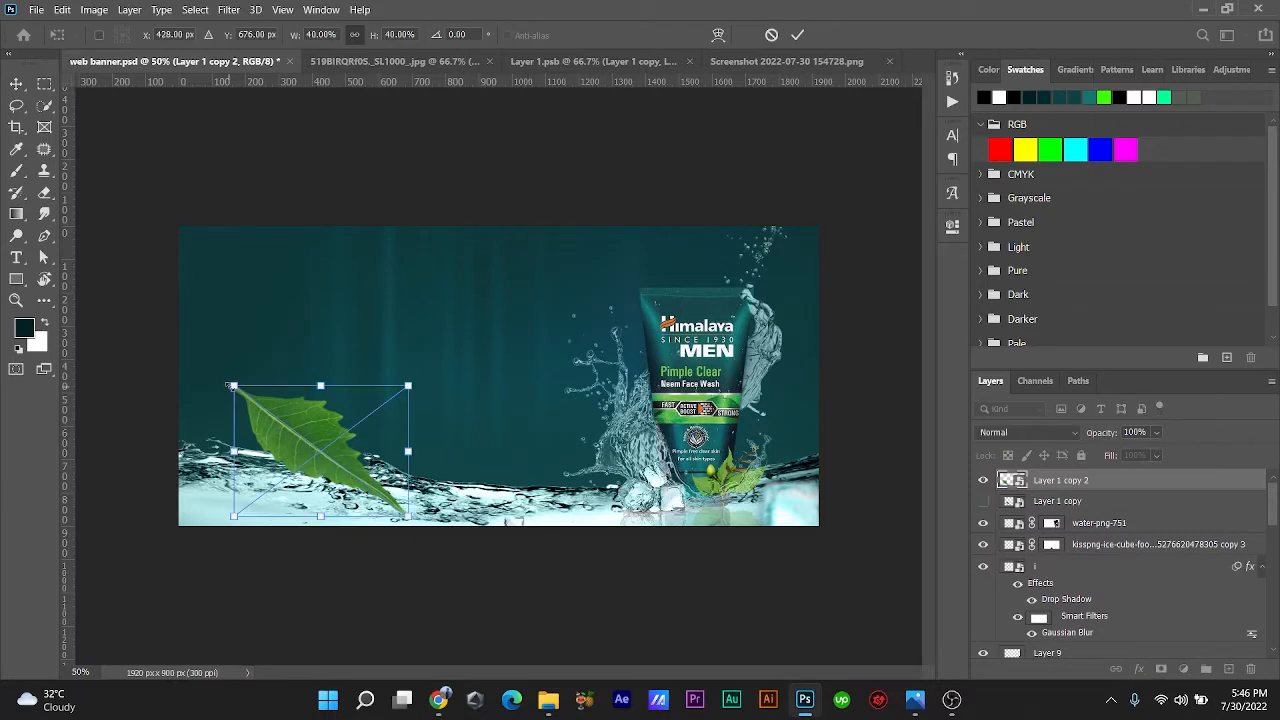
left_click_drag(234, 386, 305, 473)
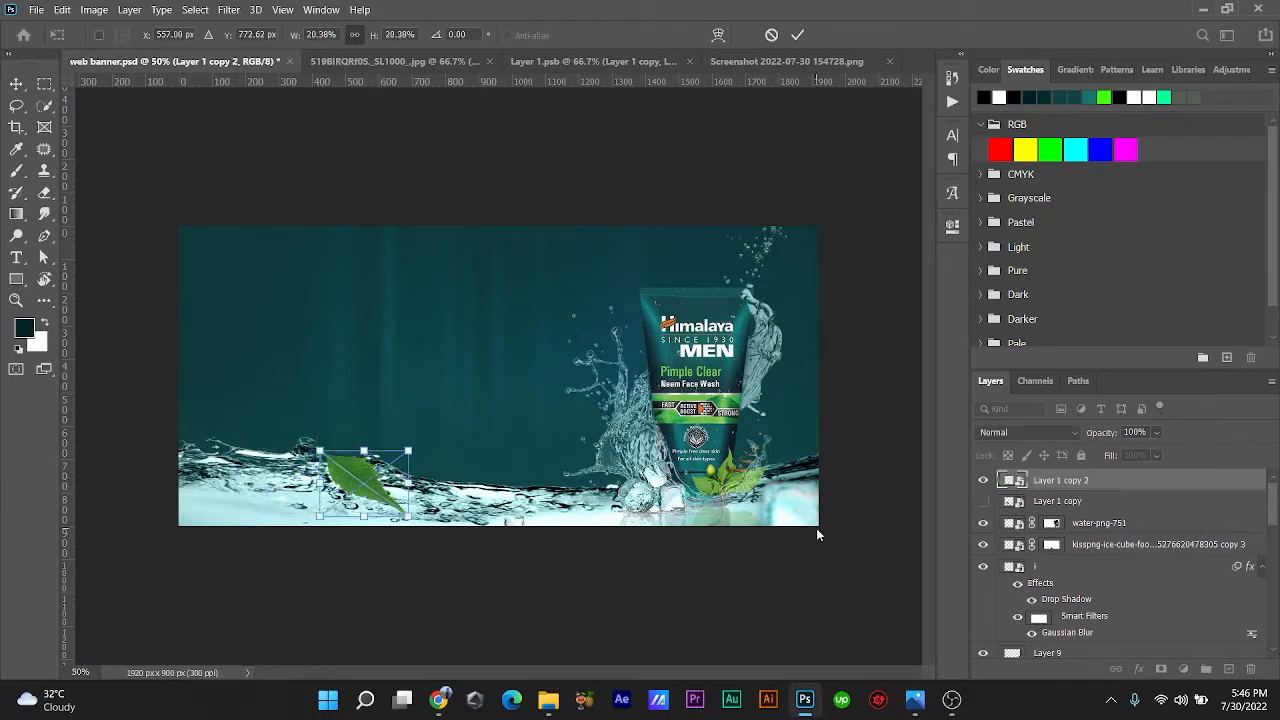
left_click_drag(361, 480, 771, 271)
left_click(797, 35)
Step: Rotate the small leaf upright beside the tube's upper right and place another leaf copy towards the banner's left side
key("ctrl+t")
left_click_drag(830, 228, 840, 298)
left_click_drag(773, 269, 760, 343)
left_click_drag(734, 342, 311, 294)
key("Return")
Step: Resize and rotate the left leaf copy so it hangs from the banner's top left corner
key("ctrl+t")
left_click_drag(238, 285, 185, 283)
left_click_drag(177, 365, 238, 349)
left_click_drag(220, 289, 236, 283)
key("Return")
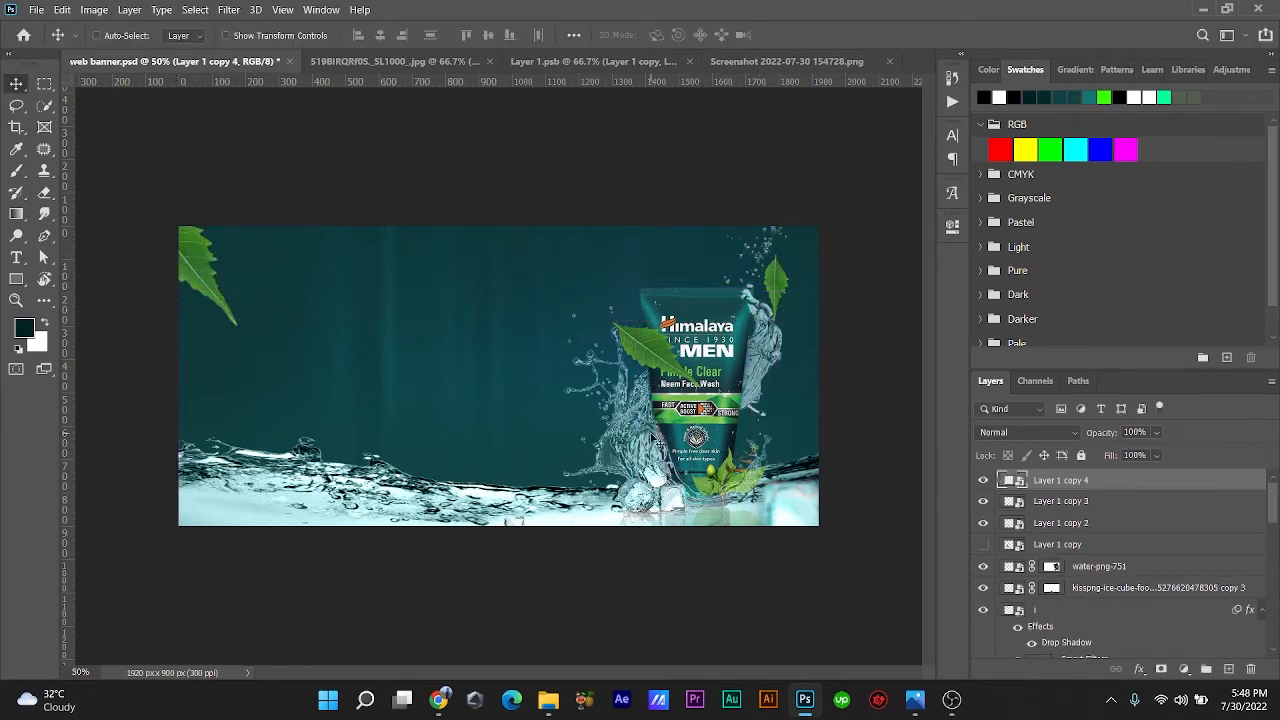
Step: Copy the corner leaf to the tube's lower right edge, scaled to about 15.2% and rotated to about 96.8°
key("ctrl+equal")
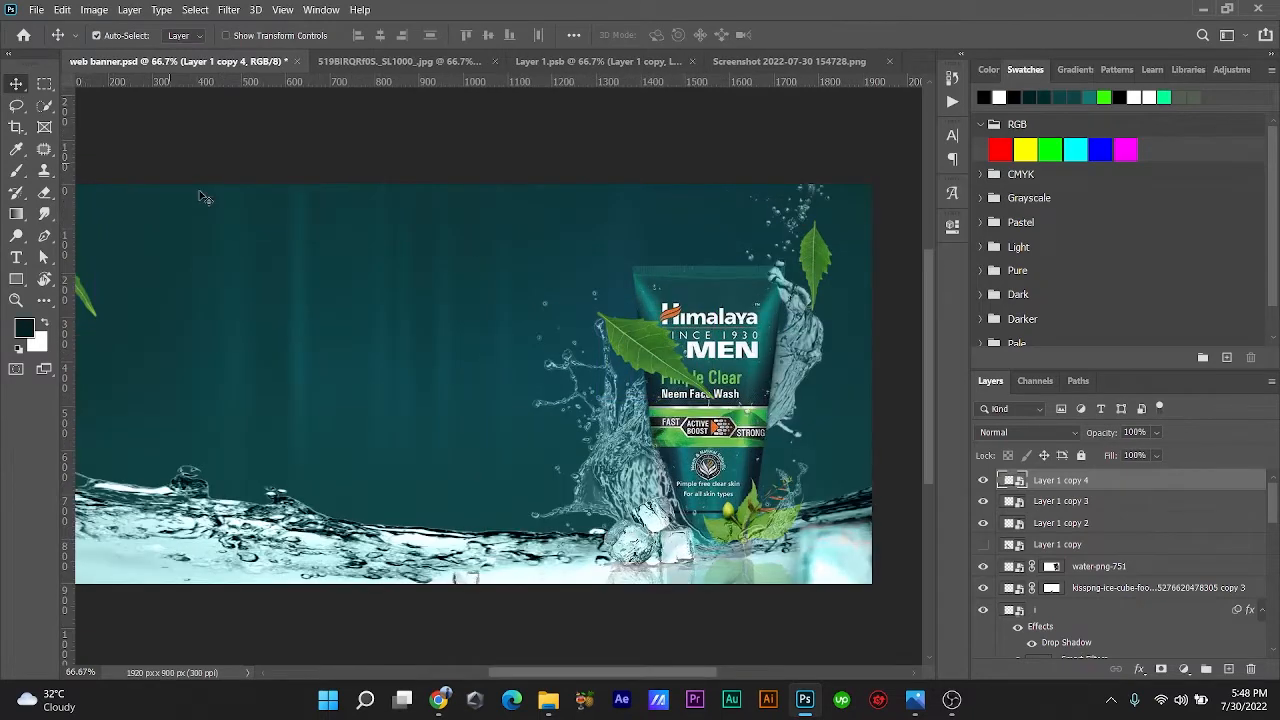
left_click_drag(88, 290, 854, 483, "alt")
key("ctrl+t")
left_click_drag(905, 410, 752, 546)
left_click_drag(802, 448, 757, 446)
left_click_drag(842, 456, 751, 433)
left_click_drag(728, 458, 762, 448)
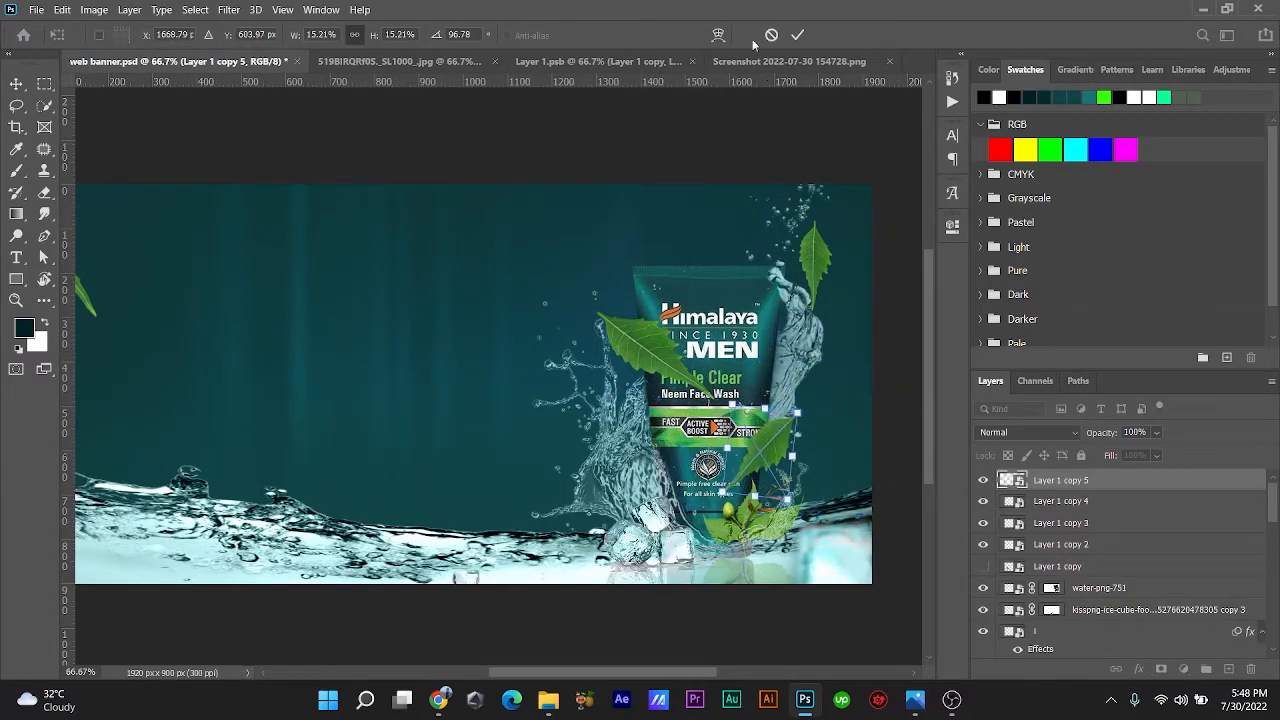
left_click(797, 35)
left_click(1160, 669)
left_click(1060, 506)
key("ctrl+z")
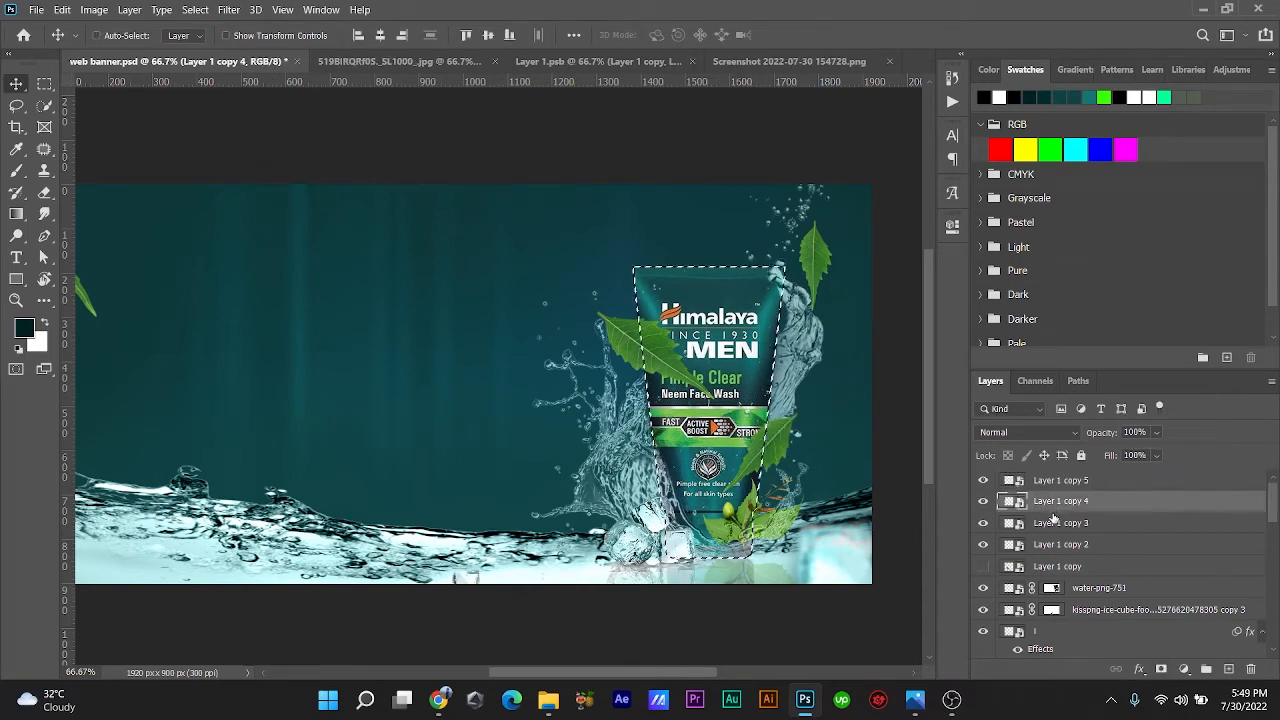
Step: Group the leaf layers Layer 1 copy 2 to copy 5 and mask the group so the tube area hides the leaves
left_click(1055, 486)
left_click(1029, 544, "shift")
key("ctrl+g")
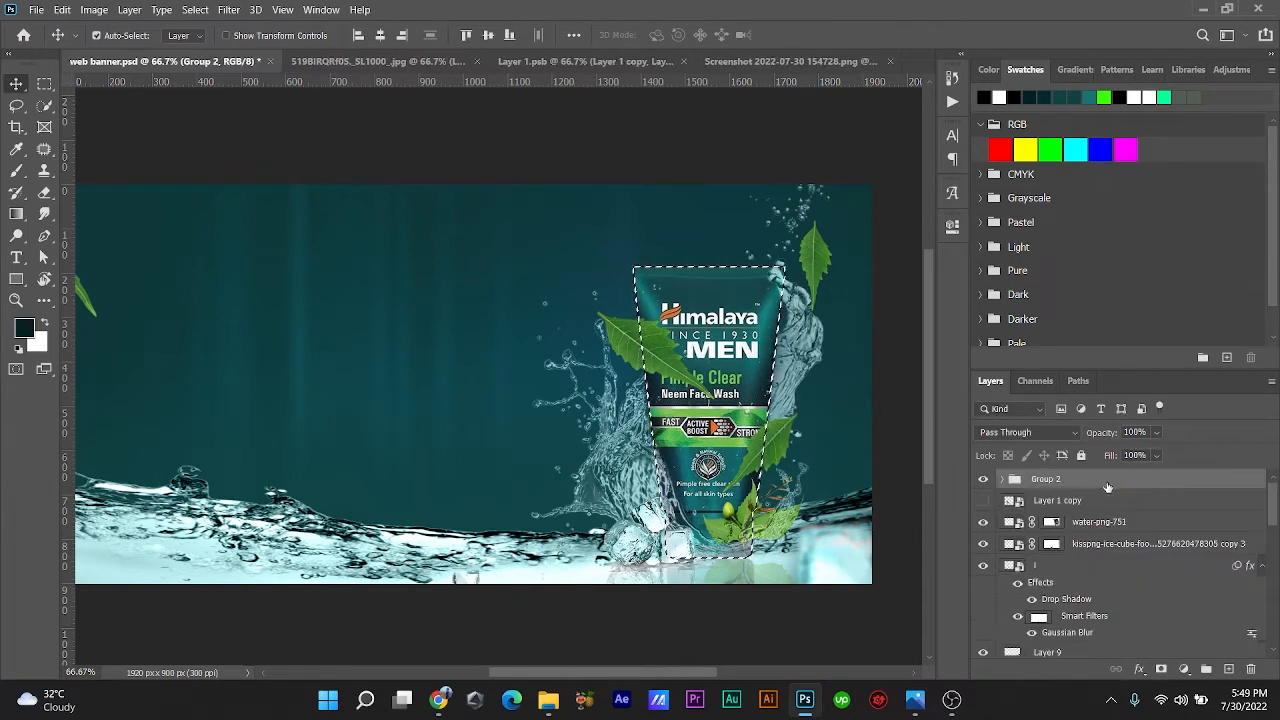
left_click(1160, 669)
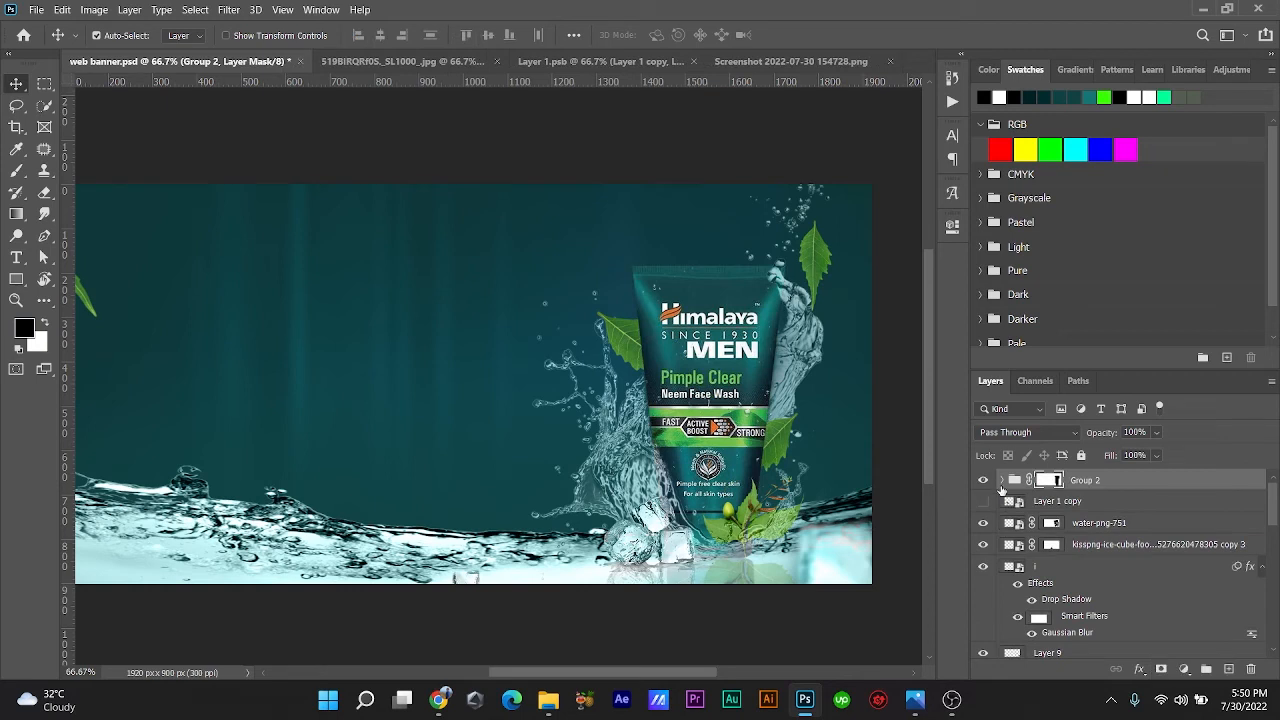
Step: Expand the masked leaf group and toggle Layer 1 copy 3's visibility to identify its leaf
left_click(1001, 481)
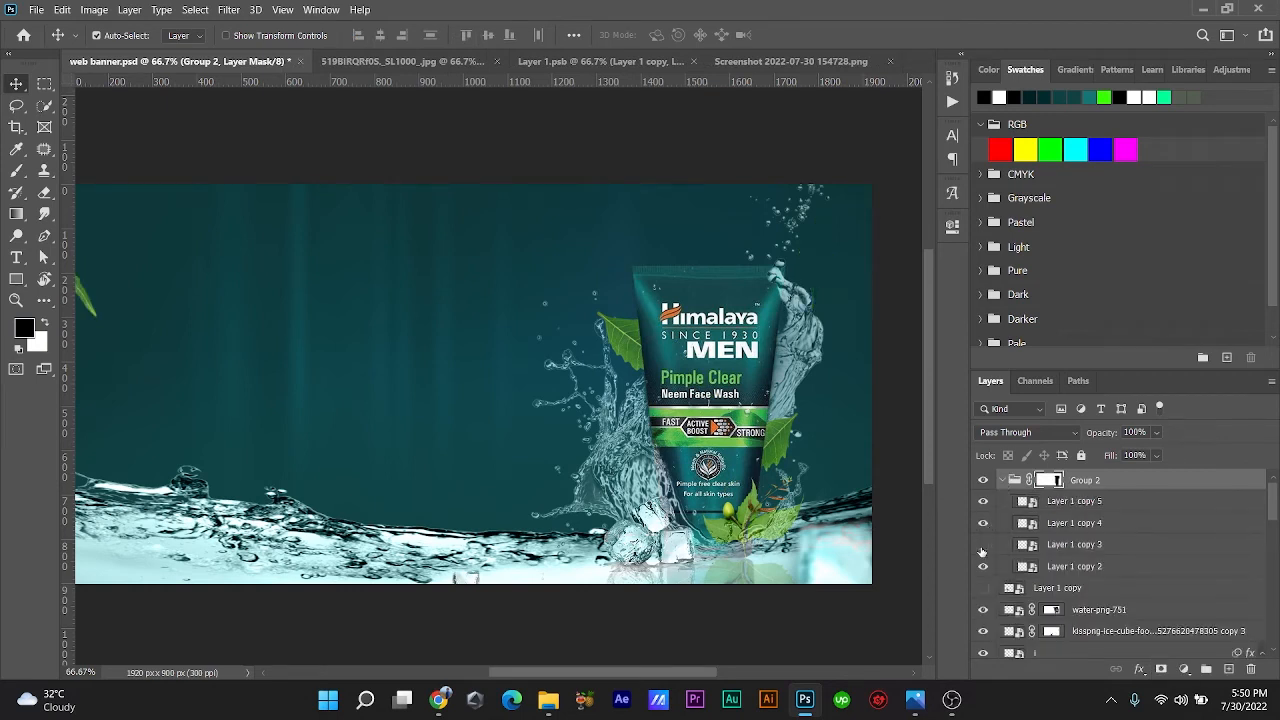
left_click(983, 544)
left_click(828, 268)
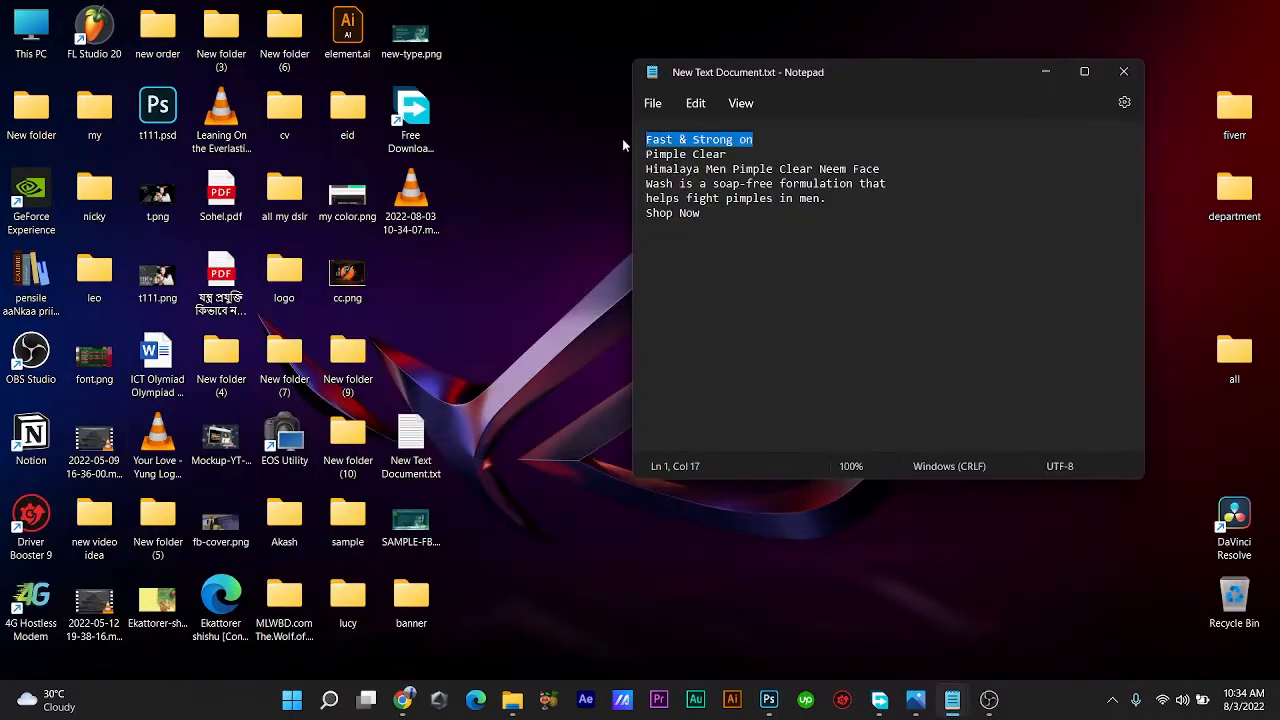
Step: In Photoshop, add the copied headline "Fast & Strong on" in white Montserrat Medium at 20 pt
left_click(769, 699)
key("ctrl+a")
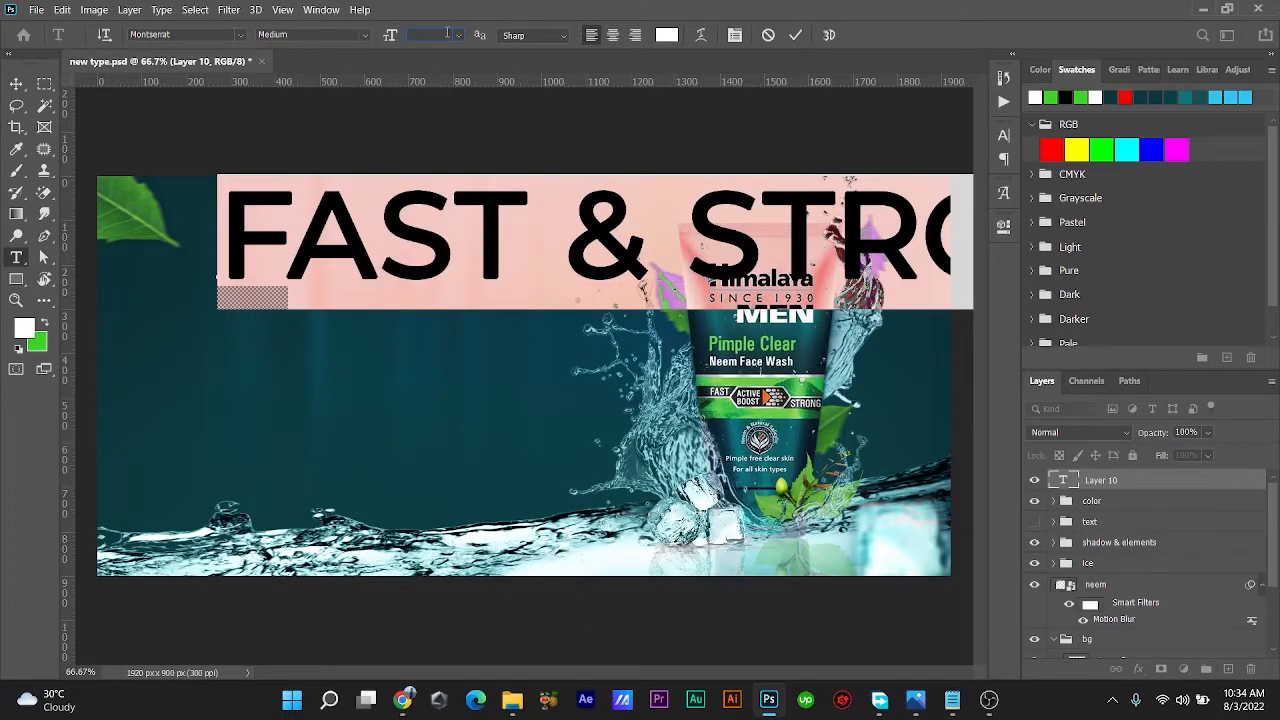
type("20")
key("Return")
left_click(795, 35)
Step: Copy the headline below itself with the Notepad text "Pimple Clear" and place two further copies of that line underneath
left_click(952, 699)
left_click_drag(754, 154, 645, 154)
key("alt+Tab")
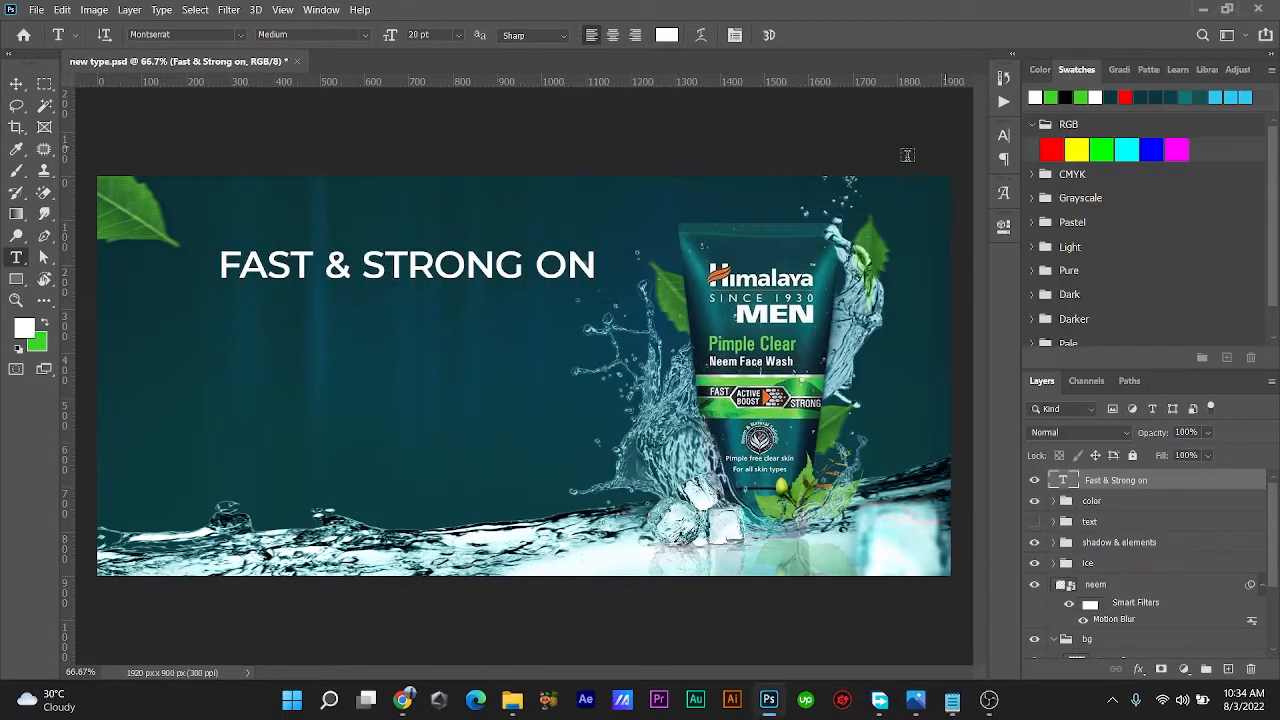
left_click_drag(330, 264, 271, 373)
triple_click(336, 307)
type("PIMPLE CLEAR")
left_click(795, 35)
left_click_drag(271, 373, 272, 457)
Step: Replace the middle Pimple Clear copy with the product description from Notepad and set its size to 10 pt
left_click(952, 699)
left_click_drag(646, 169, 833, 203)
key("ctrl+c")
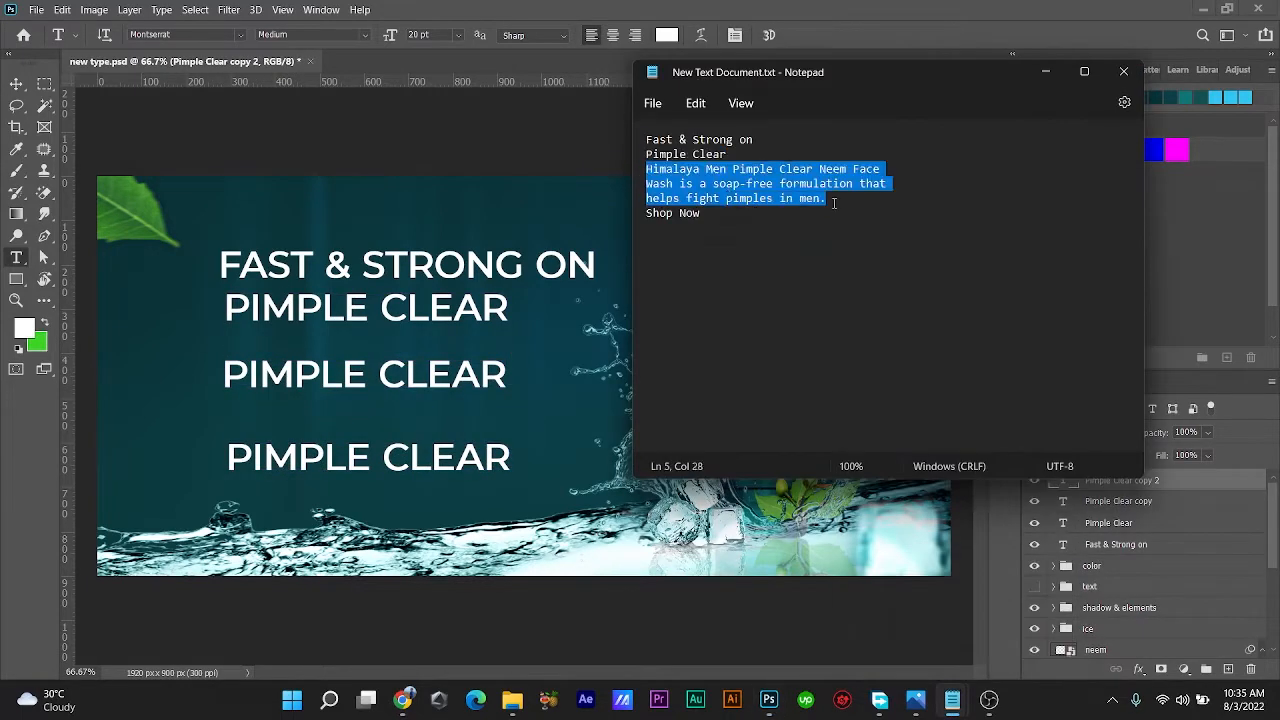
key("alt+Tab")
triple_click(335, 375)
key("ctrl+v")
key("ctrl+a")
left_click(458, 35)
left_click(425, 98)
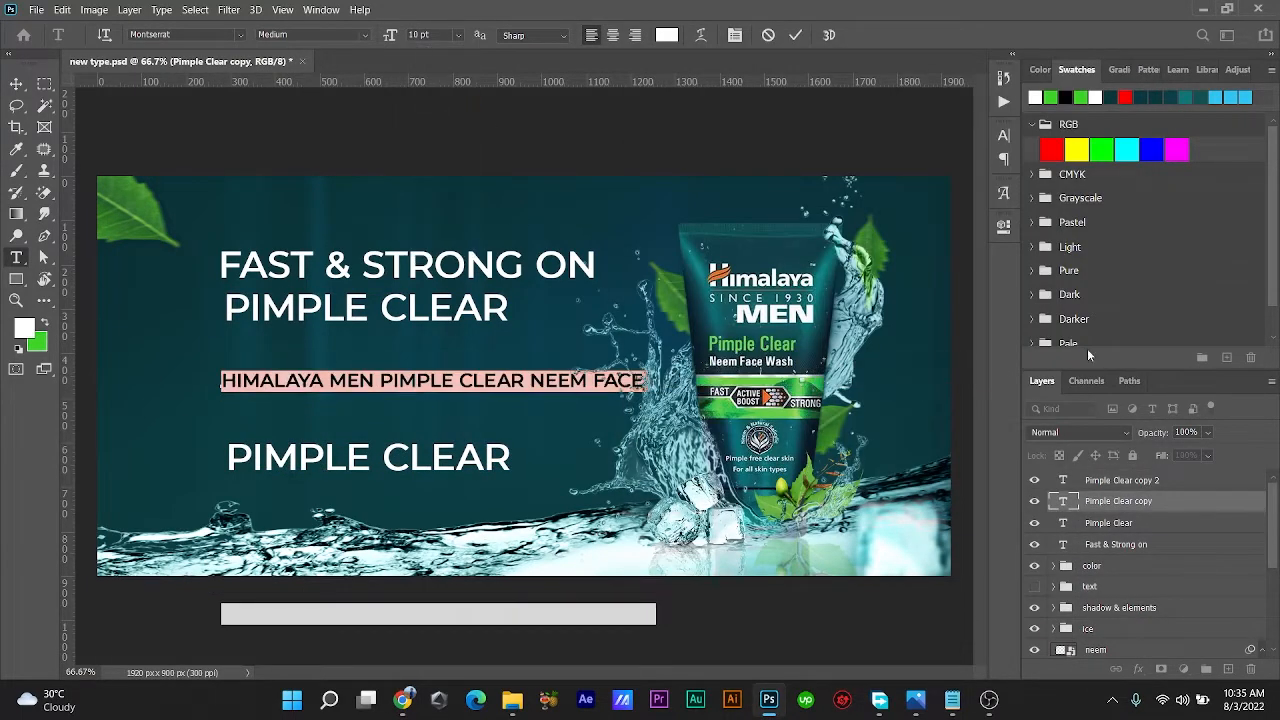
Step: Reduce the description paragraph's leading so its three lines sit close together
left_click(1003, 135)
left_click(978, 178)
left_click(949, 195)
left_click(965, 131)
Step: Replace the lowest Pimple Clear copy with "Shop Now" from Notepad and set its size to 14 pt
double_click(1062, 480)
left_click(952, 699)
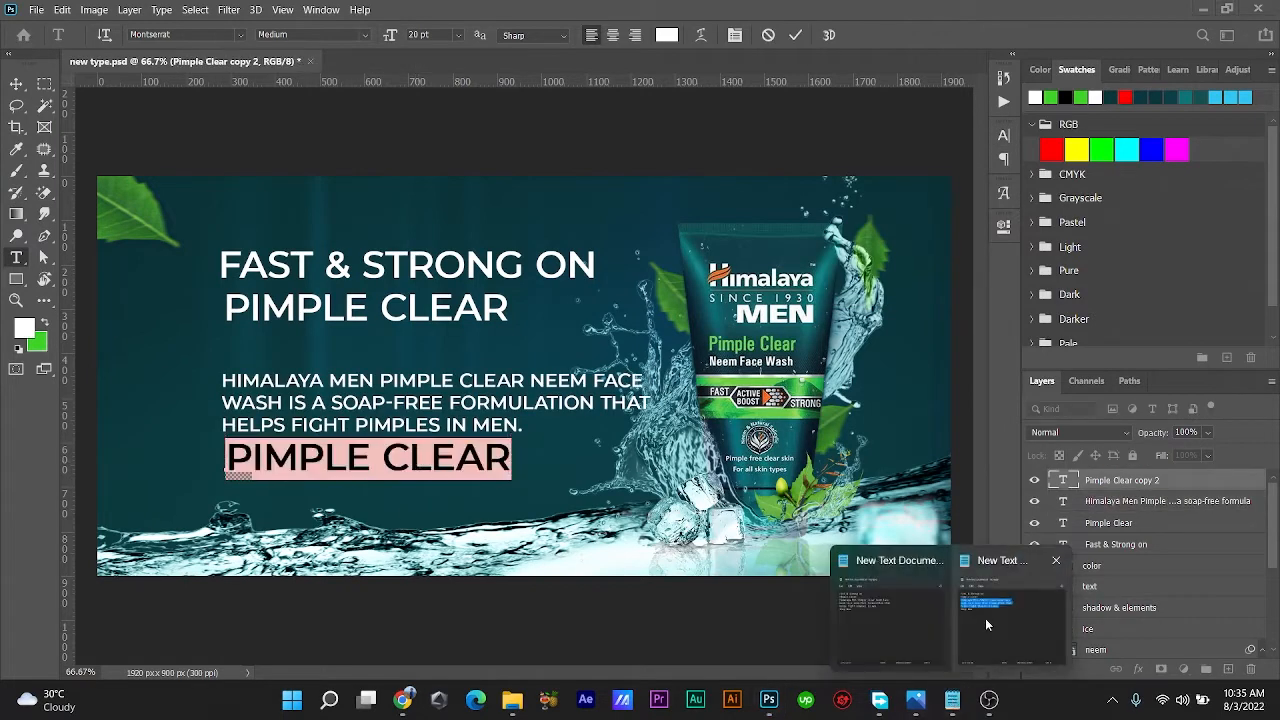
left_click(985, 618)
key("ctrl+c")
key("alt+Tab")
key("ctrl+v")
key("ctrl+a")
left_click(458, 35)
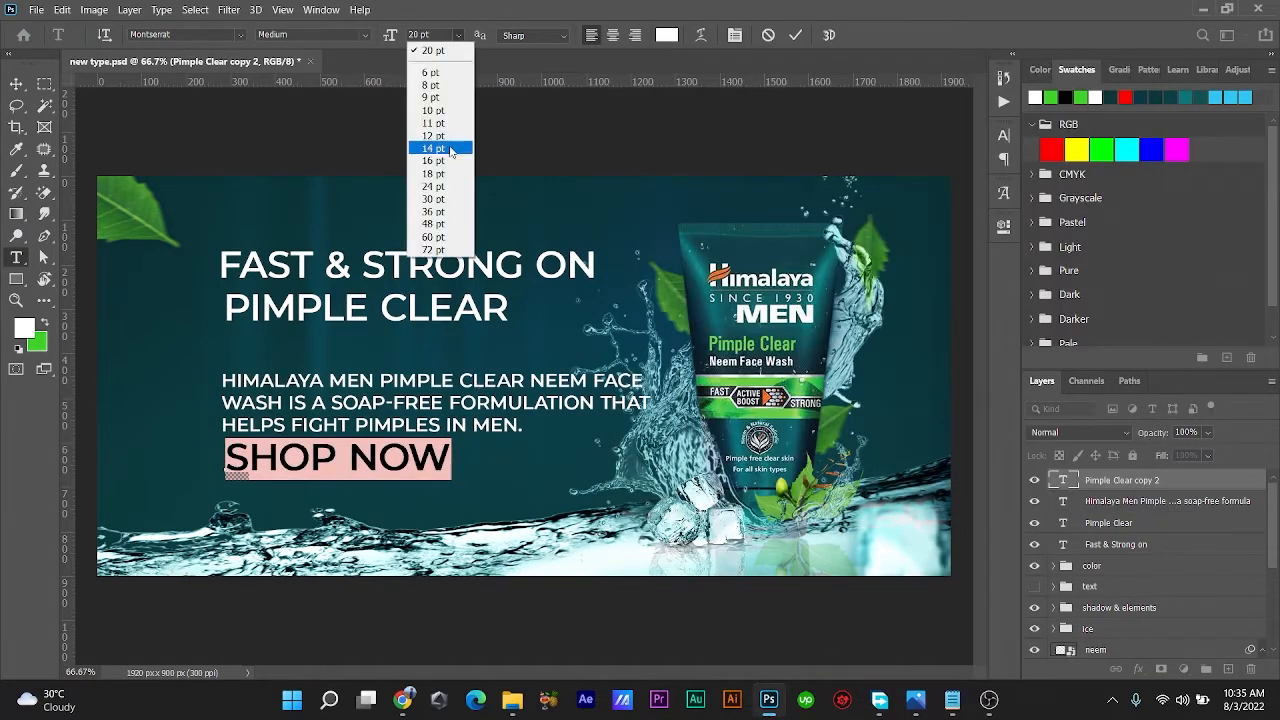
left_click(450, 149)
Step: Change the Pimple Clear line to the Better Signature font and turn off All Caps
triple_click(342, 263)
triple_click(342, 307)
left_click(238, 36)
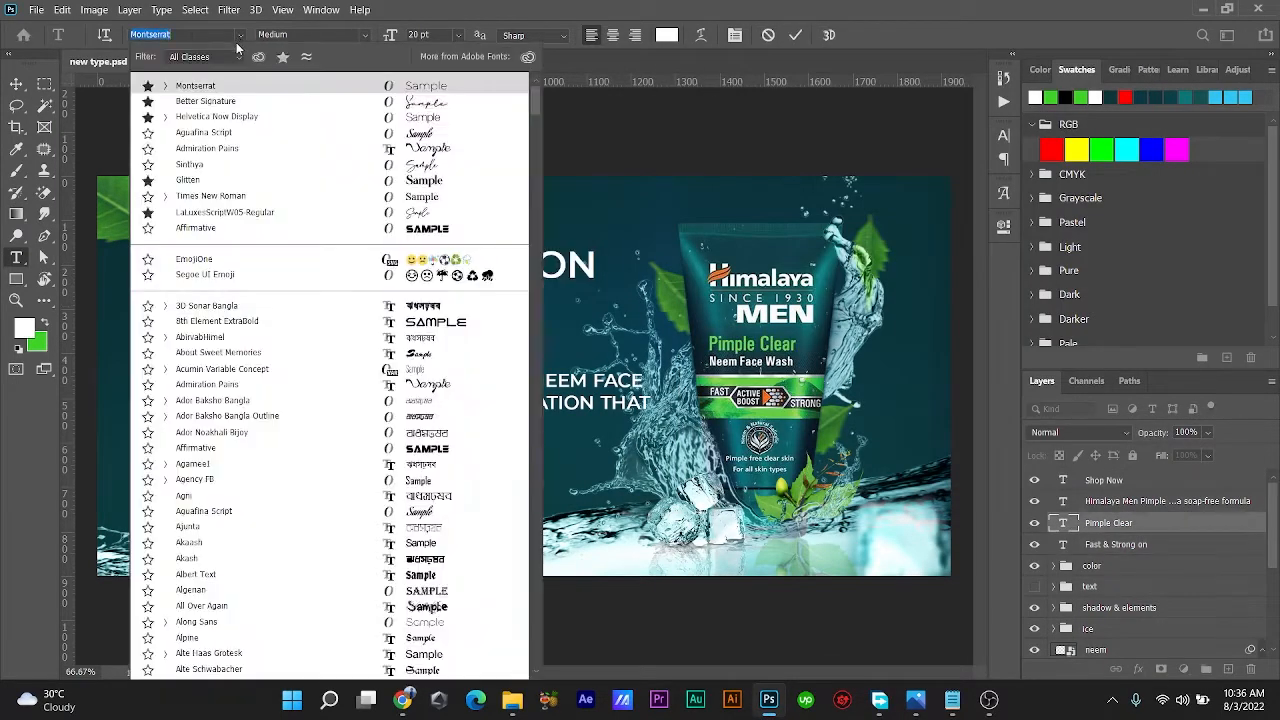
left_click(208, 101)
left_click(1003, 135)
left_click(868, 250)
left_click(965, 131)
Step: Turn off All Caps for the "Fast & Strong on" headline
triple_click(460, 263)
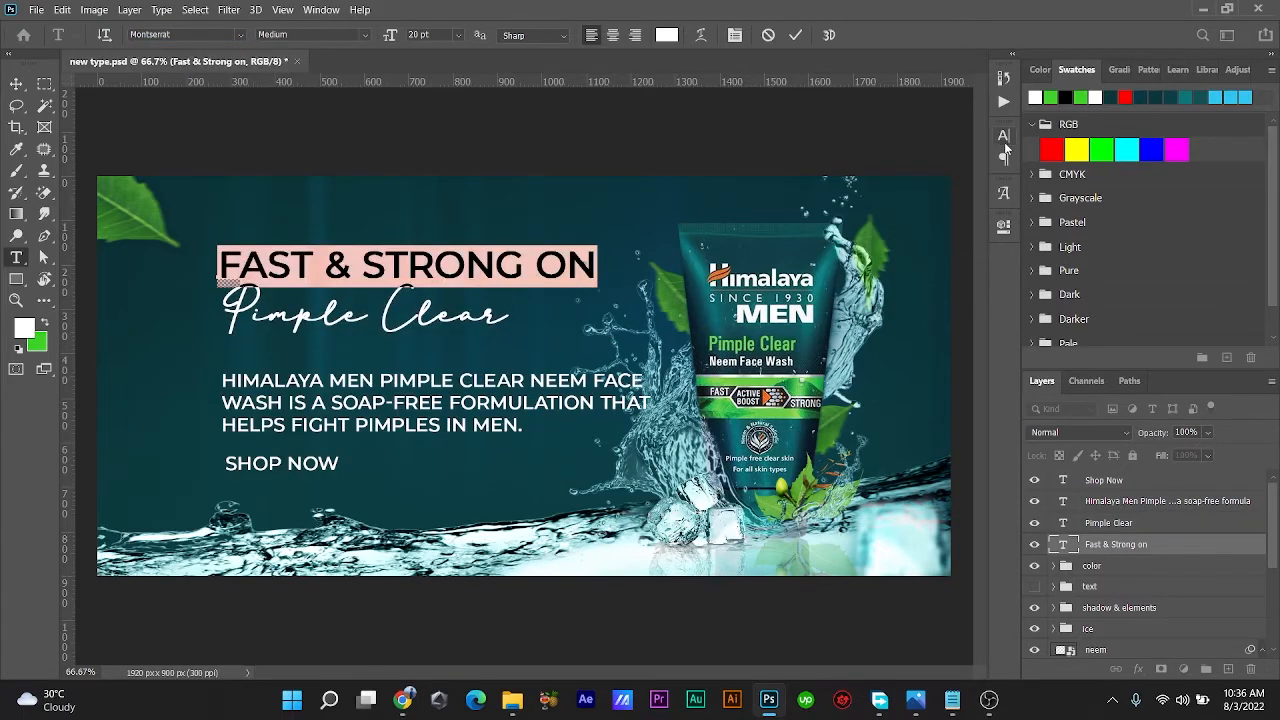
left_click(1003, 135)
left_click(868, 250)
left_click(795, 35)
left_click(963, 129)
Step: Remove Faux Bold from the Pimple Clear line and the "Fast & Strong on" headline
triple_click(365, 312)
left_click(1003, 135)
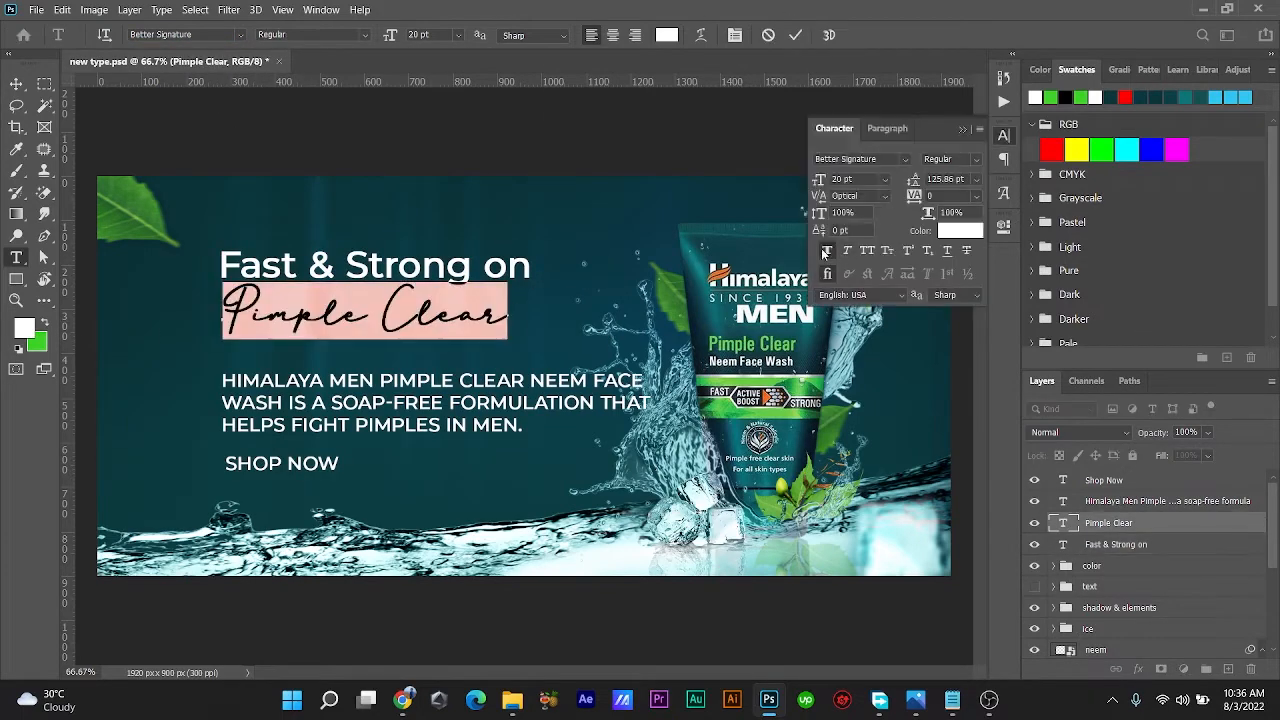
left_click(824, 250)
triple_click(420, 263)
left_click(824, 250)
left_click(795, 35)
left_click(963, 129)
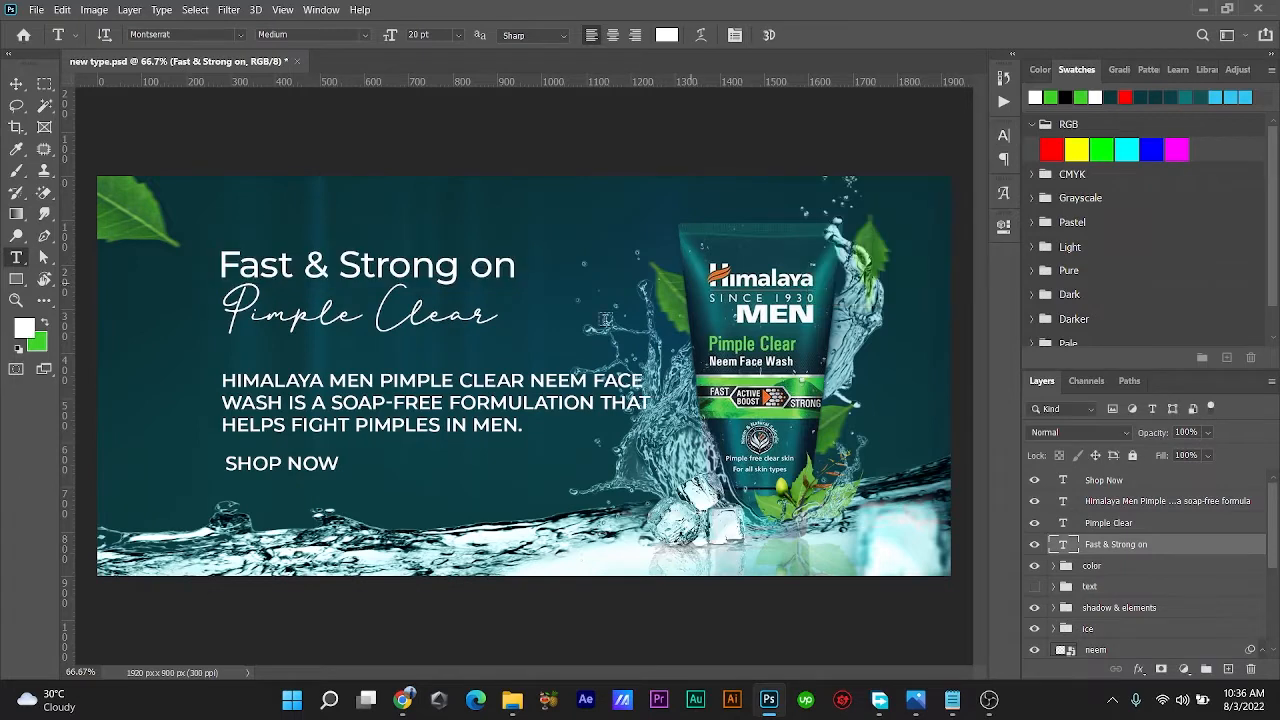
Step: Turn off All Caps for the description paragraph and set its font weight to Regular
triple_click(430, 402)
left_click(1003, 135)
left_click(868, 250)
left_click(963, 129)
left_click(366, 35)
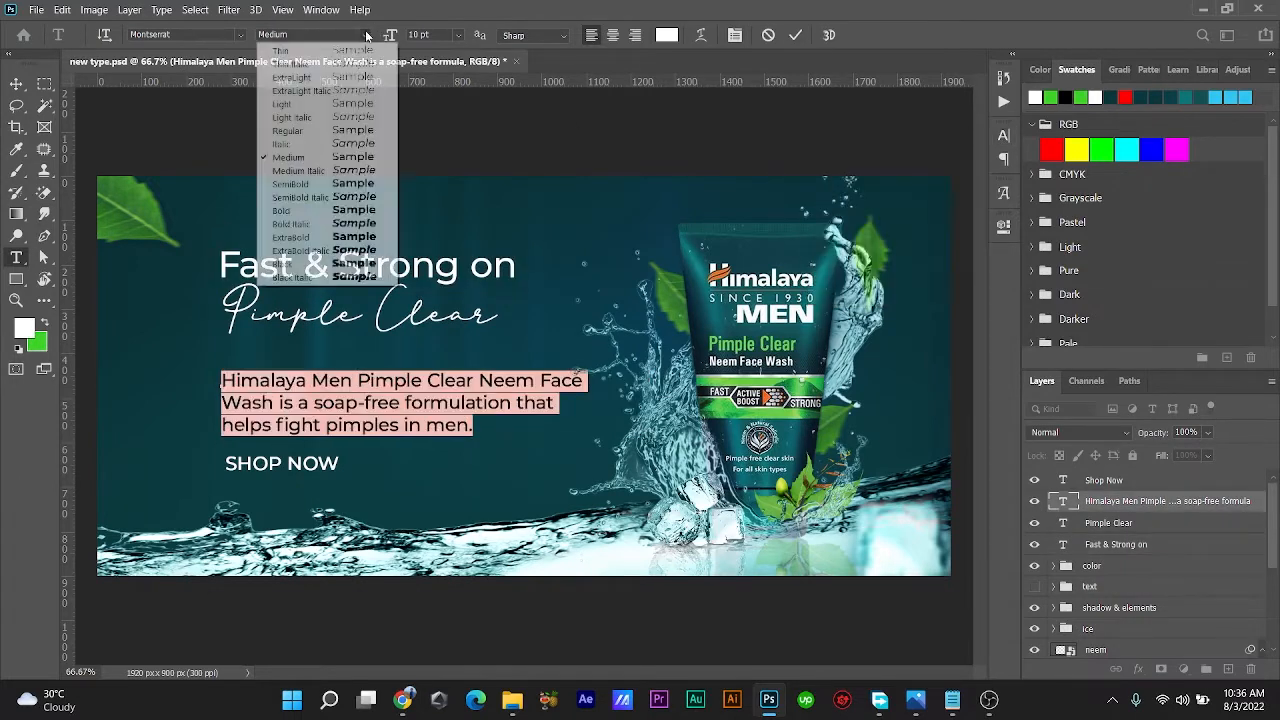
left_click(296, 132)
left_click(795, 35)
Step: Give the Shop Now text a bolder weight
triple_click(282, 463)
left_click(795, 35)
triple_click(420, 263)
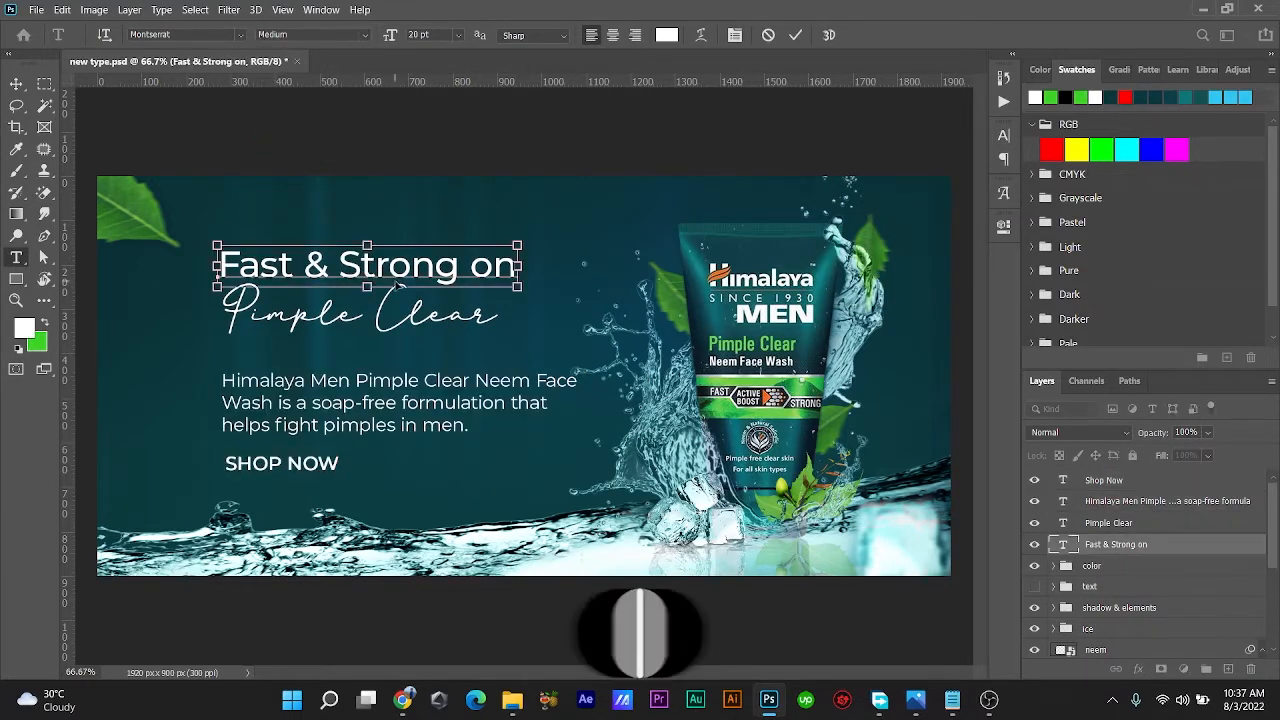
left_click(795, 35)
Step: Draw a filled white rounded rectangle with a 10 px radius around Shop Now on a new pixel layer
right_click(16, 279)
left_click(100, 278)
left_click(44, 322)
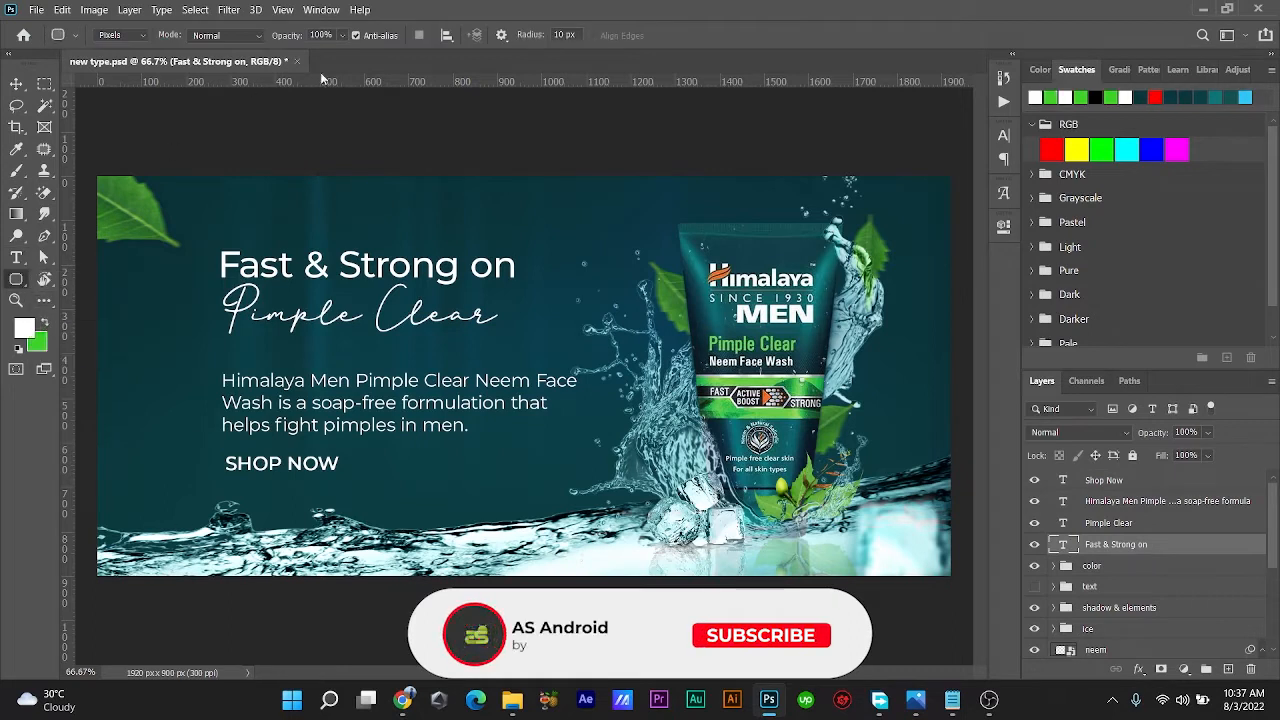
key("ctrl+shift+alt+n")
left_click_drag(210, 447, 353, 486)
Step: Switch the Rounded Rectangle tool to Shape mode and delete the white pixel rectangle's layer
left_click(140, 35)
left_click(112, 51)
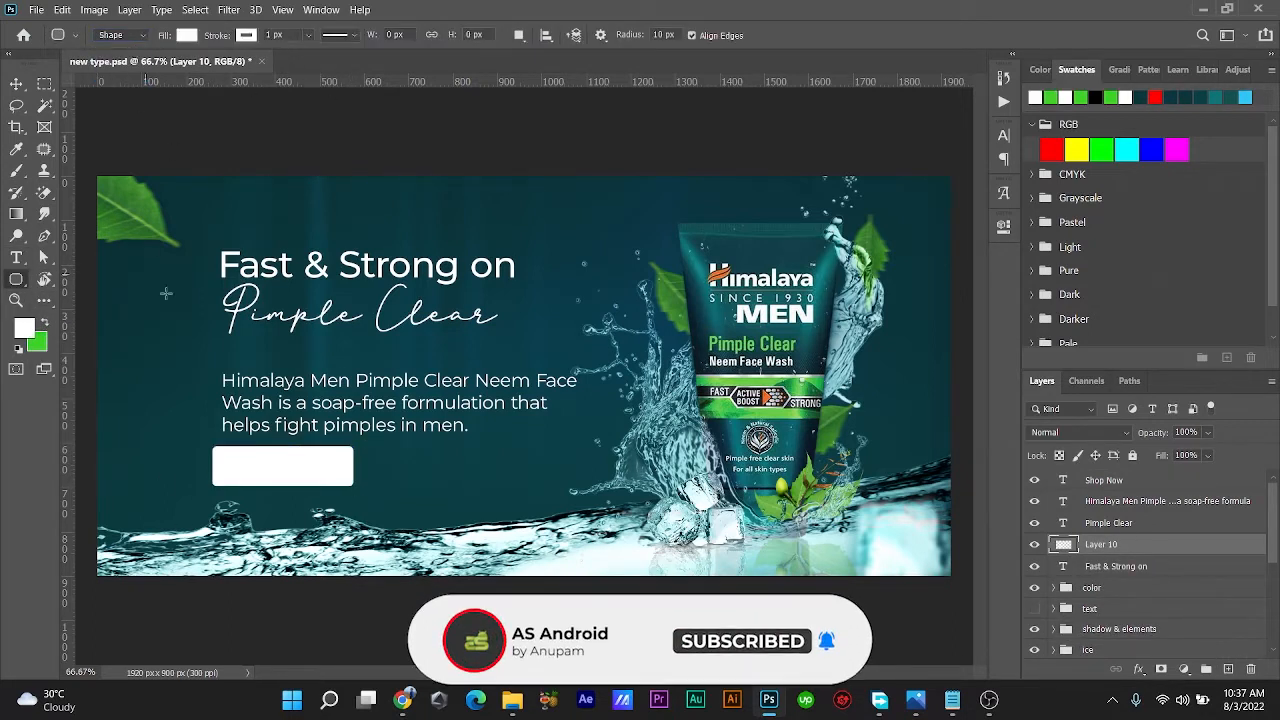
left_click(15, 83)
key("Delete")
Step: Set the Rounded Rectangle tool's fill to none and open its stroke colour options
left_click(15, 279)
left_click(187, 35)
left_click(89, 66)
left_click(246, 35)
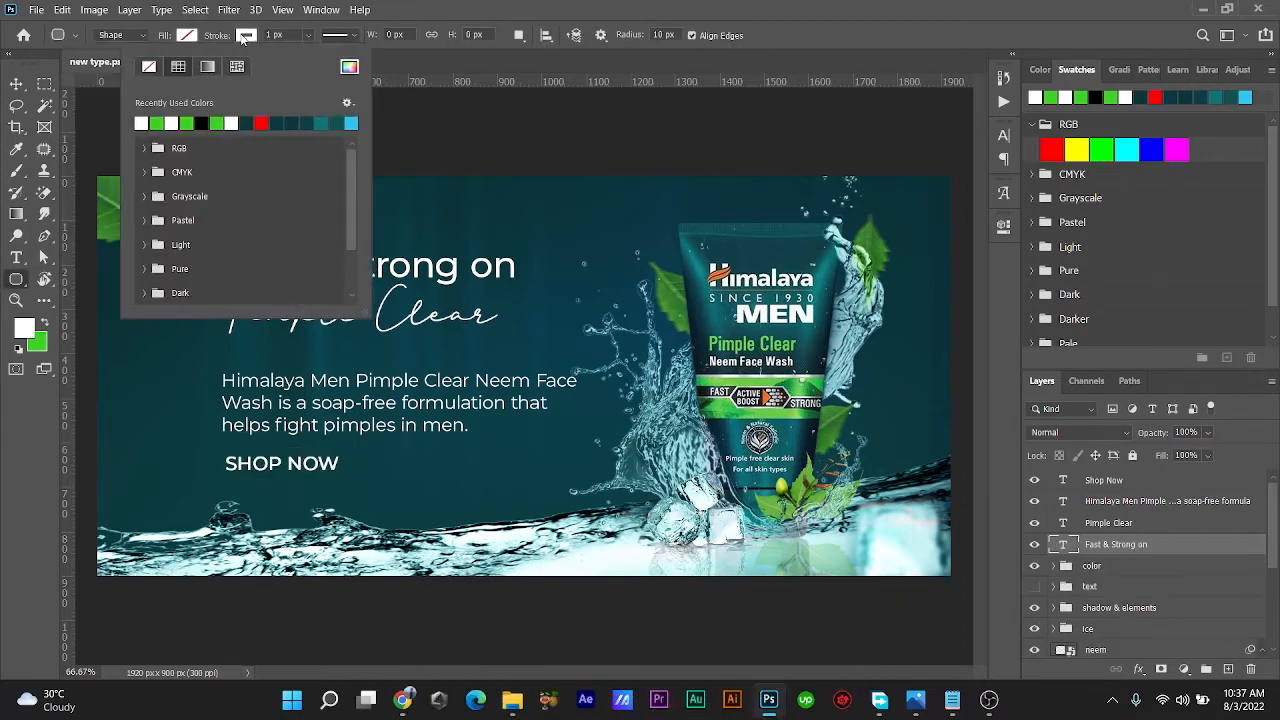